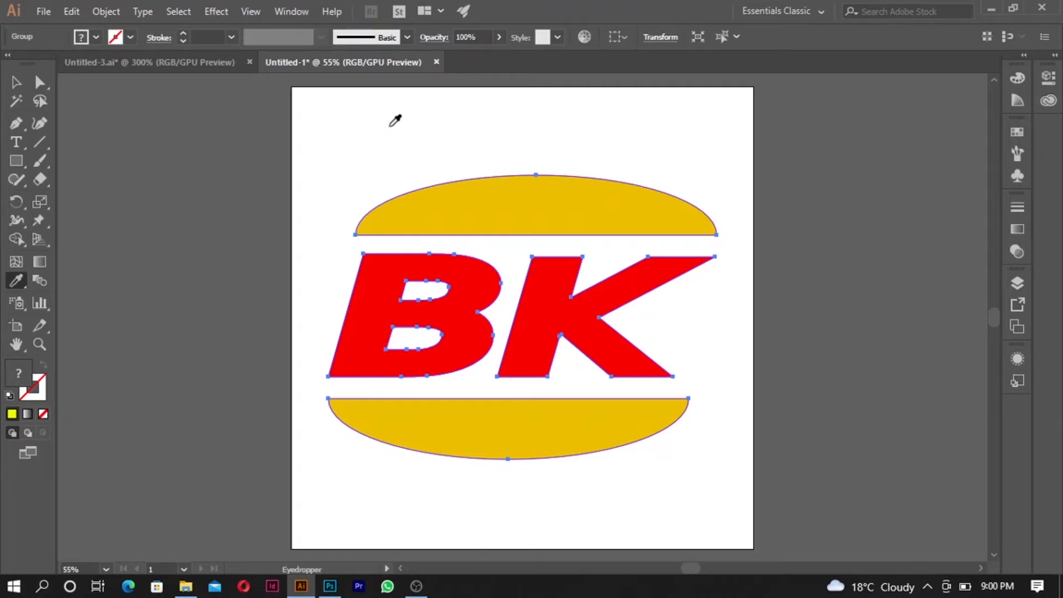
click(401, 129)
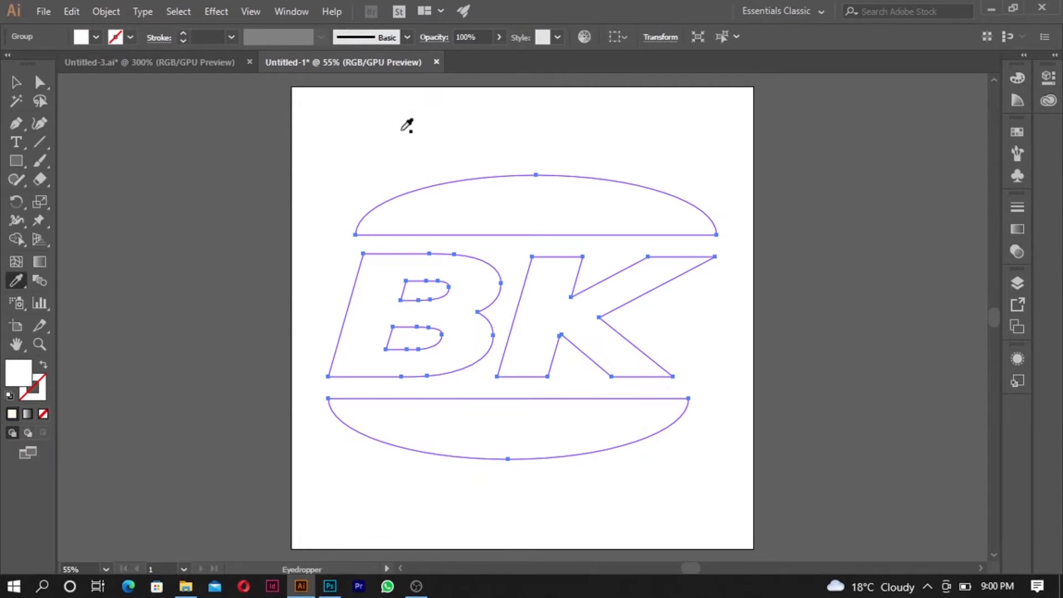
key(v)
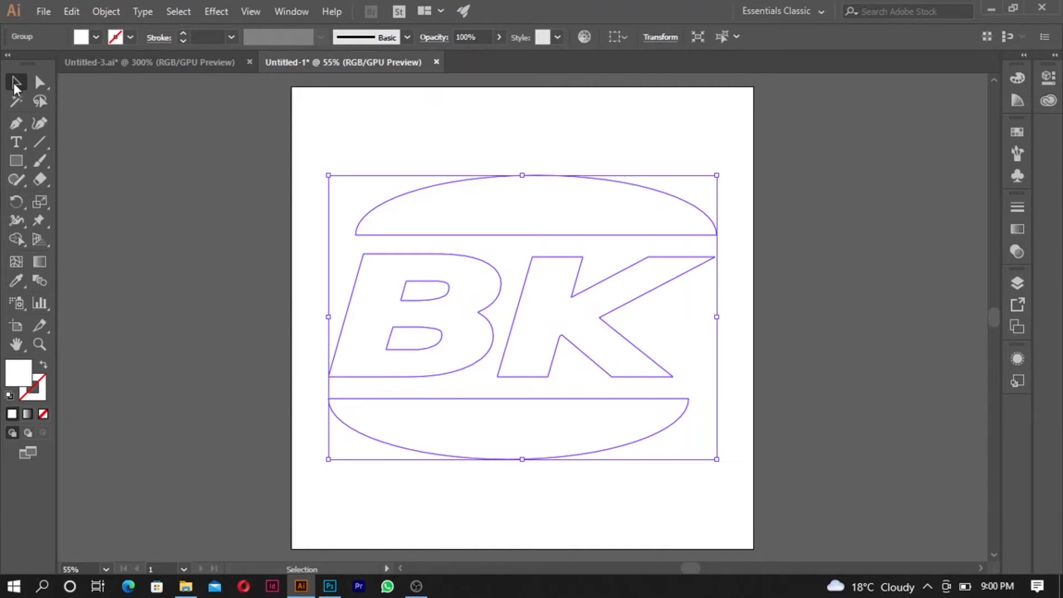
key(ctrl+z)
key(ctrl+z)
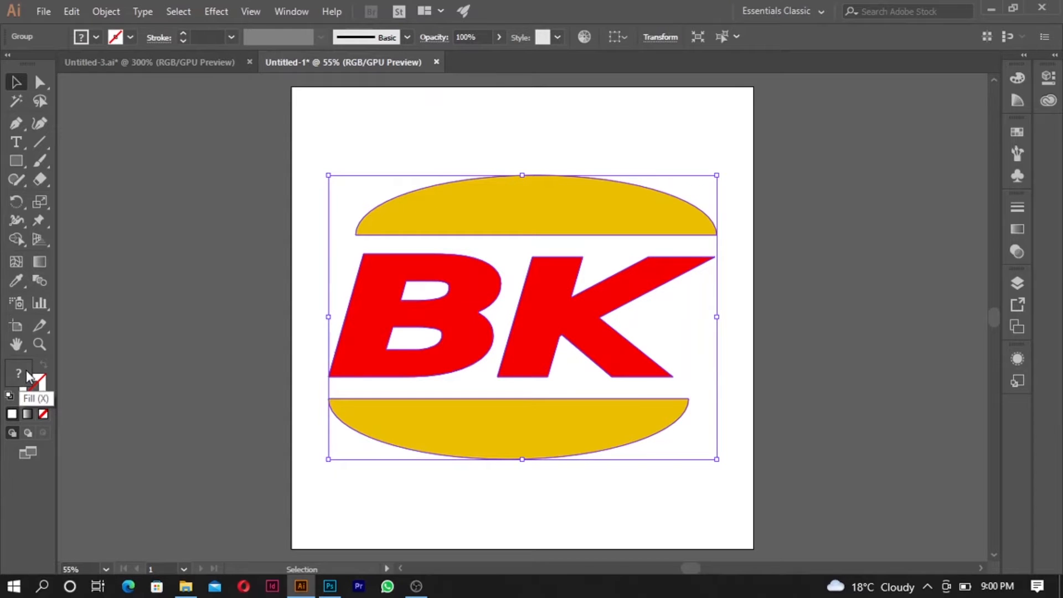
- Set the fill of the whole BK burger logo group to white (FFFFFF)
double_click(28, 377)
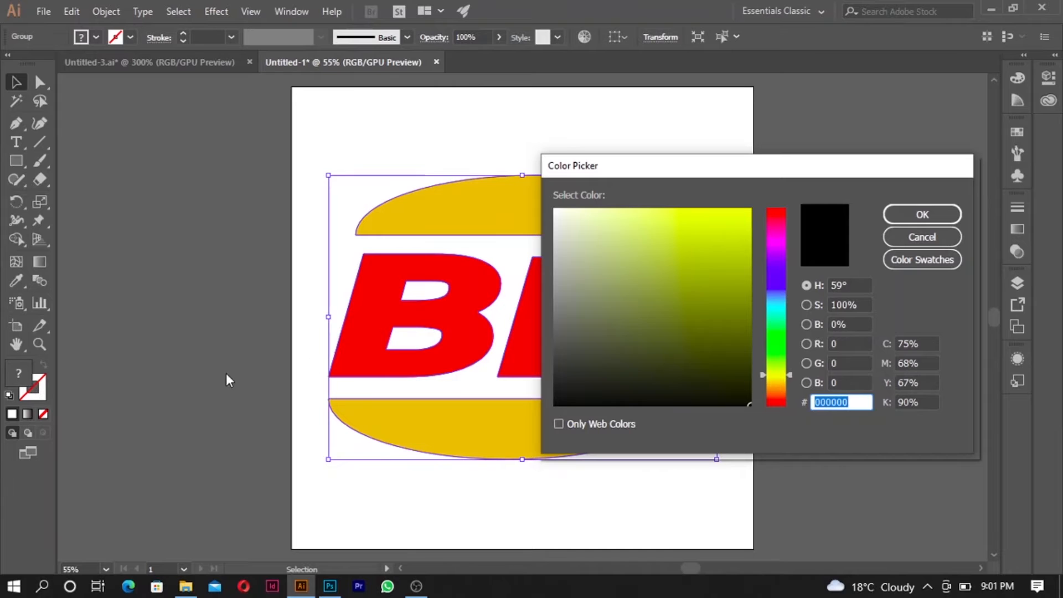
mouse_move(686, 234)
mouse_down()
mouse_move(601, 247)
mouse_move(554, 209)
mouse_up()
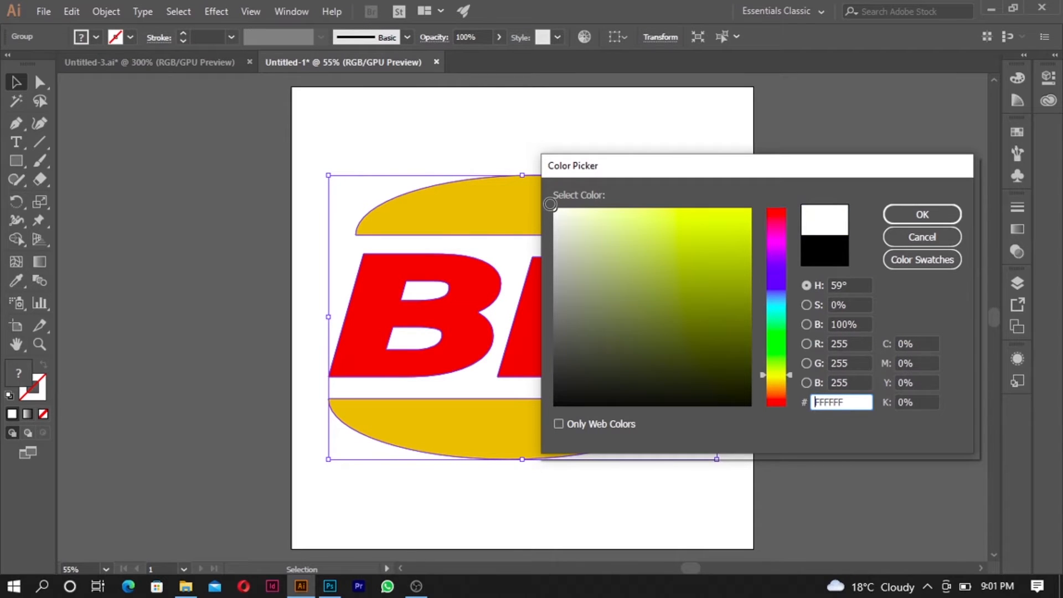
click(937, 214)
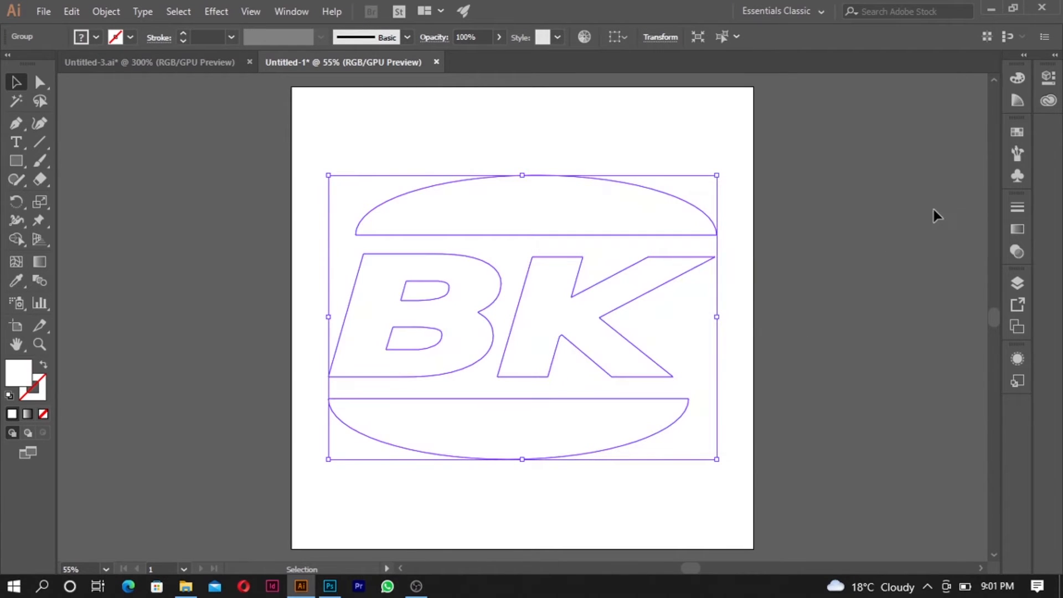
click(552, 139)
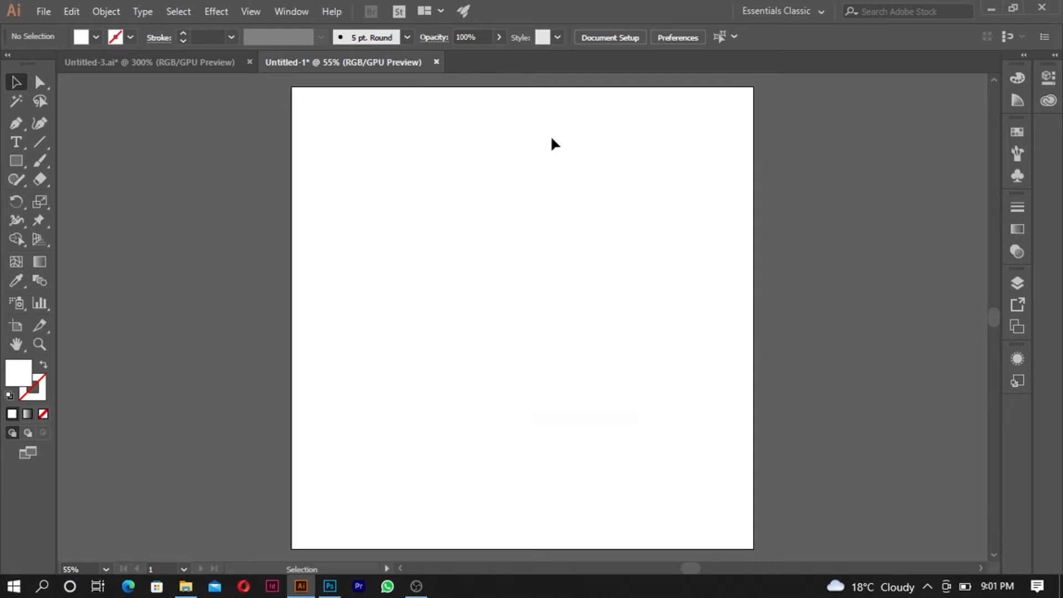
click(446, 216)
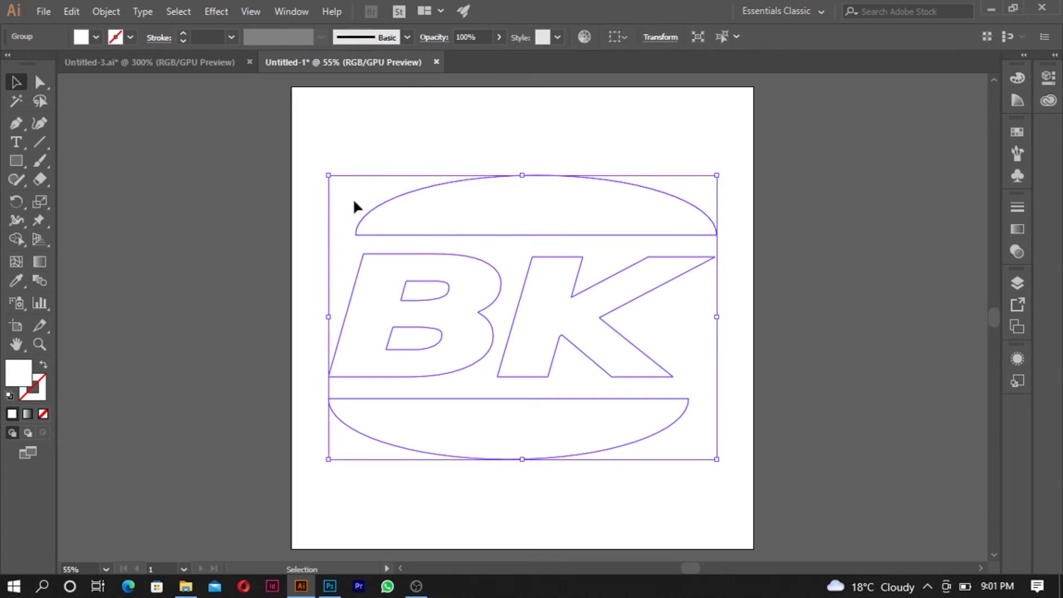
- Export the white logo as a PNG named bkwhite in the burger folder, at High (300 ppi) with a transparent background
click(44, 11)
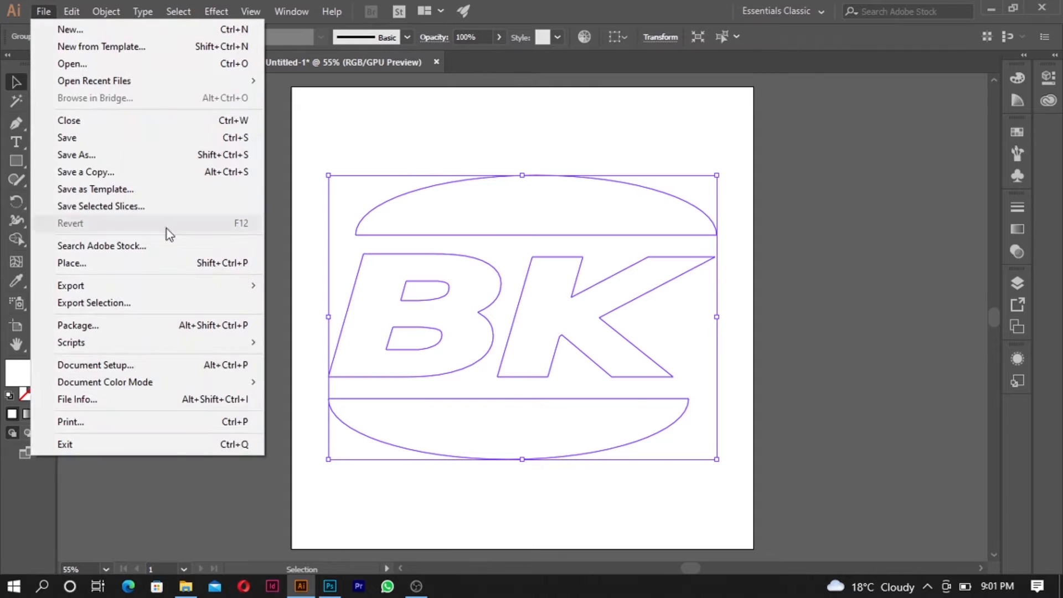
mouse_move(182, 293)
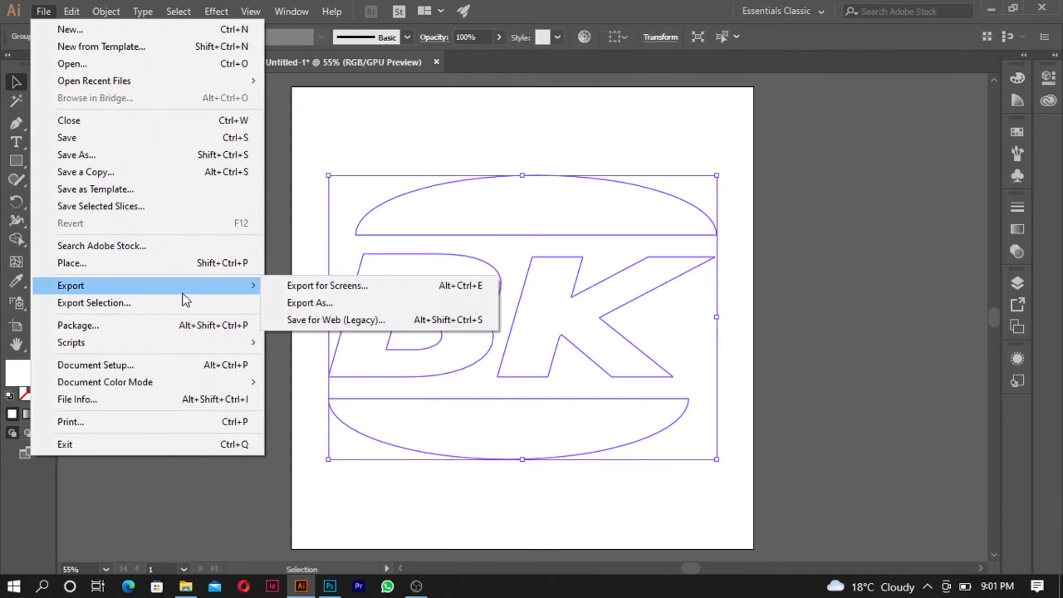
click(305, 305)
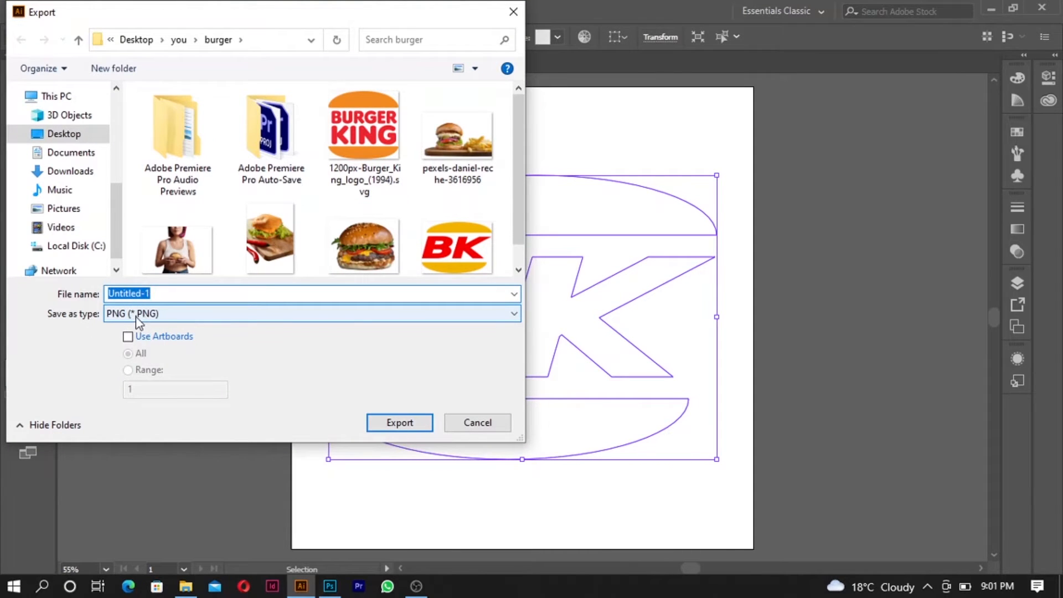
text(bkwhite)
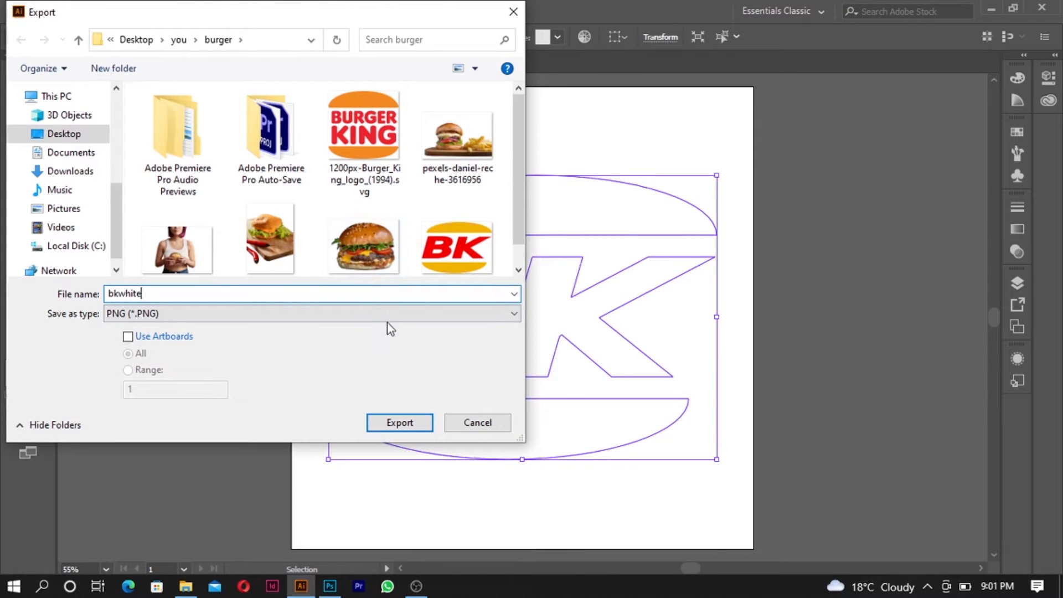
click(403, 423)
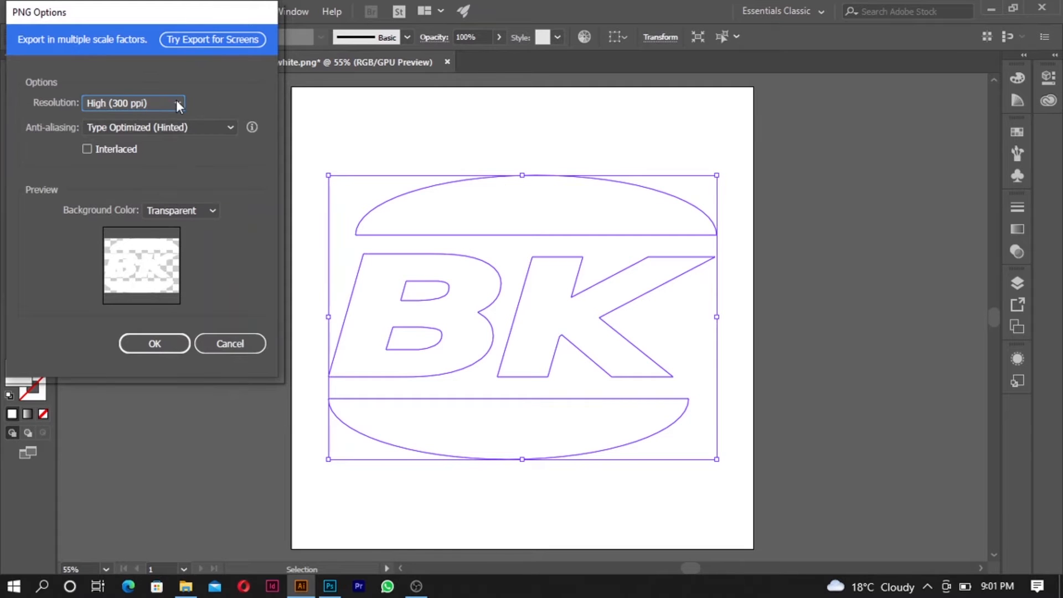
click(177, 103)
click(178, 103)
click(159, 347)
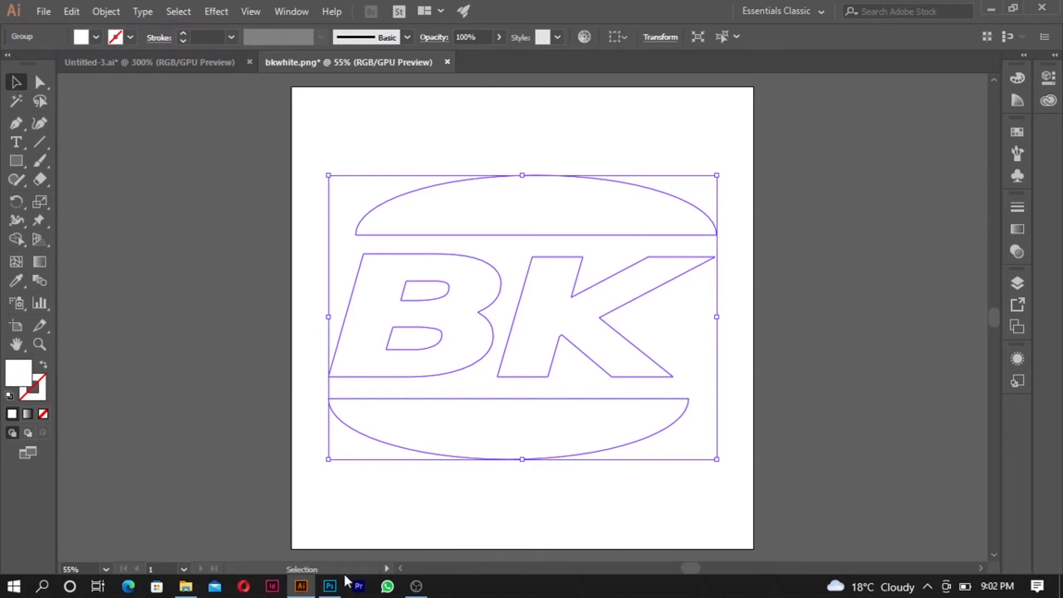
- Close Illustrator without saving changes to Untitled-1 and Untitled-3.ai
click(1041, 7)
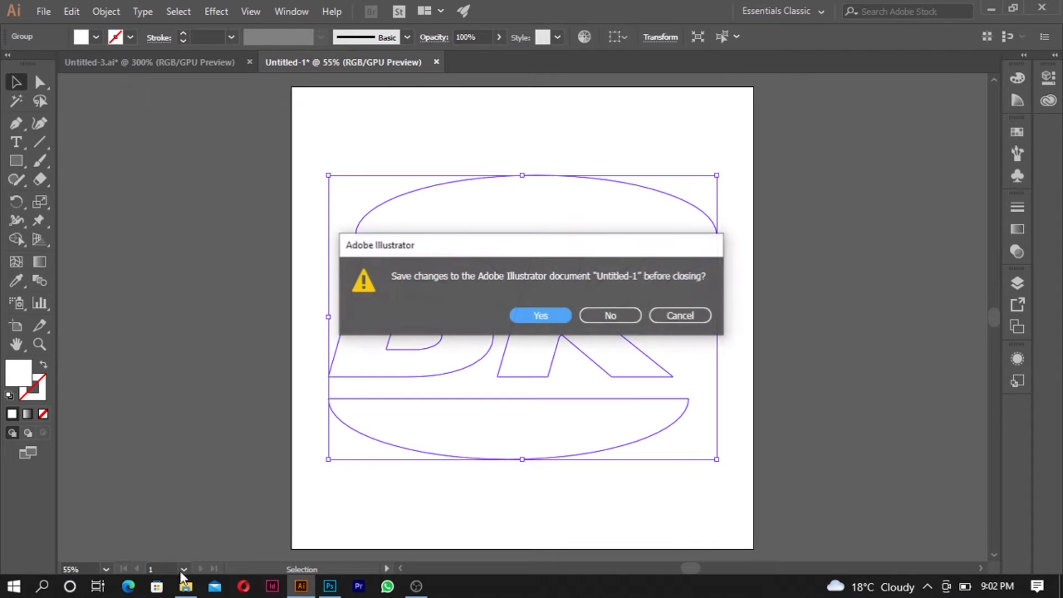
click(610, 314)
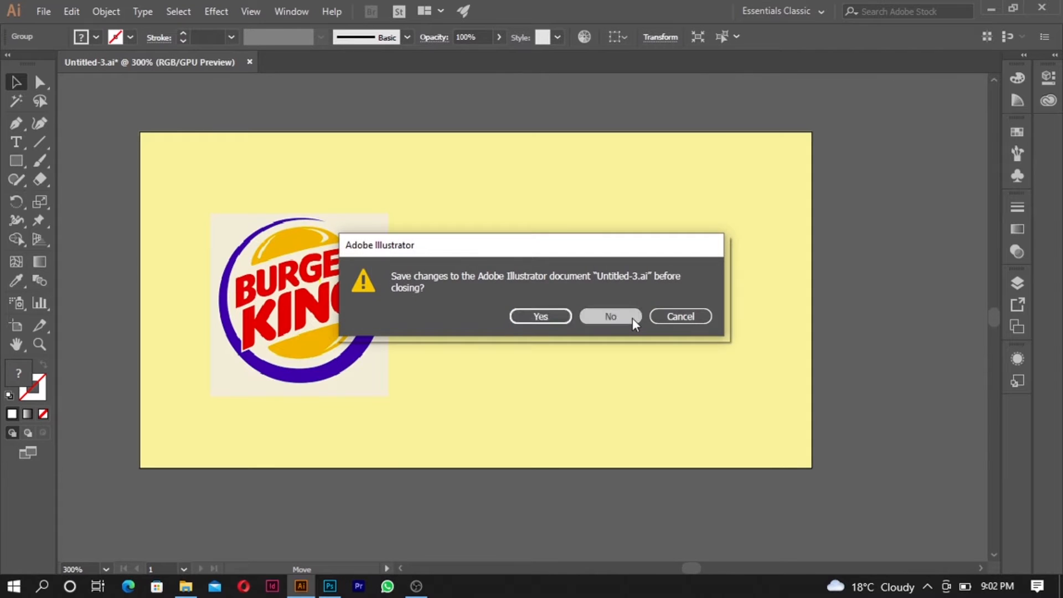
click(631, 316)
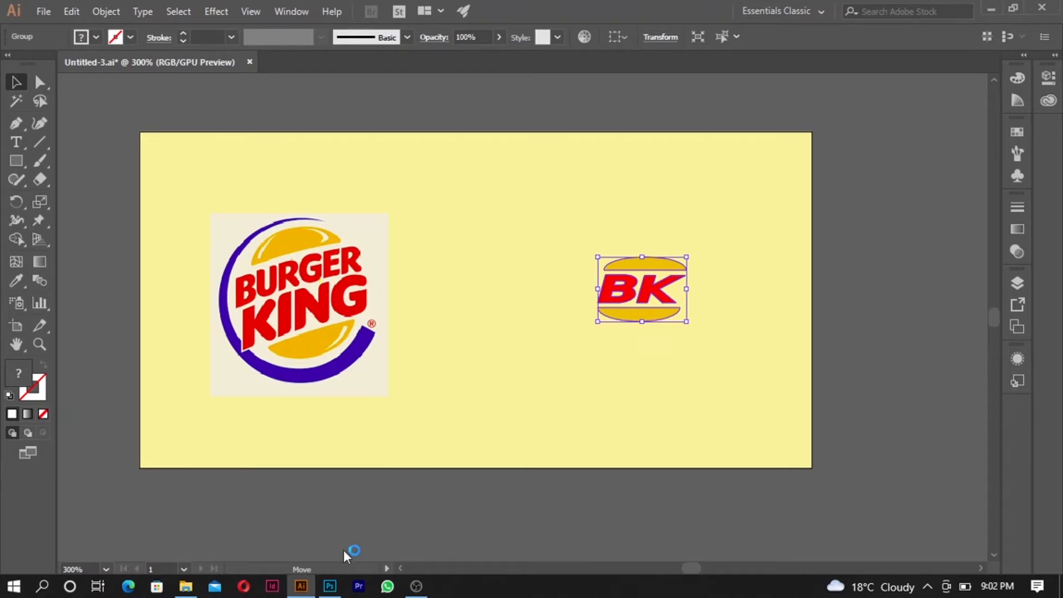
- Switch to Photoshop and examine the post.psd burger banner and its layer stack
click(330, 586)
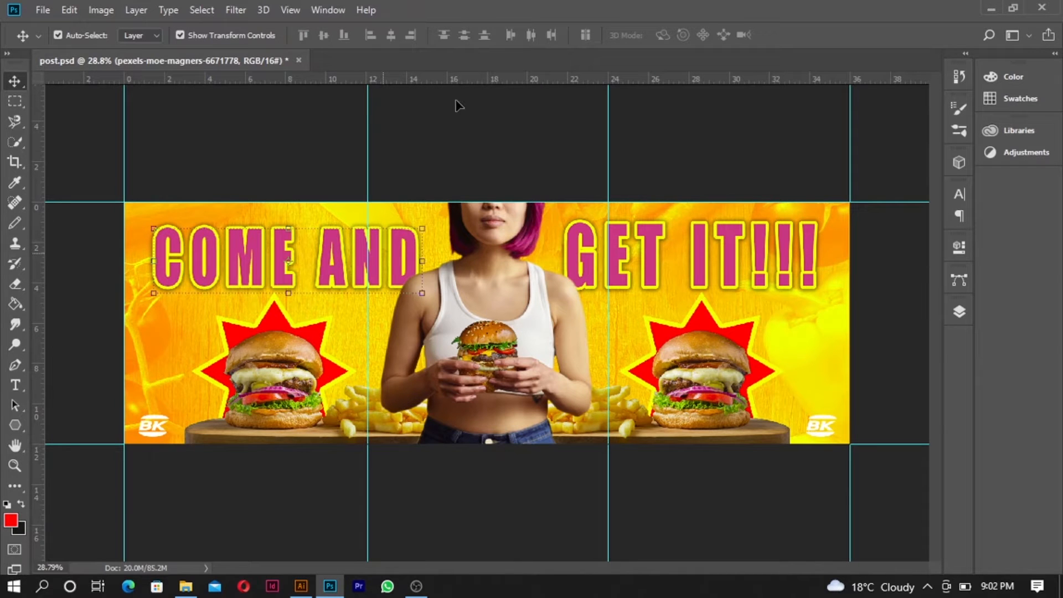
click(498, 164)
scroll(484, 205, up, 3)
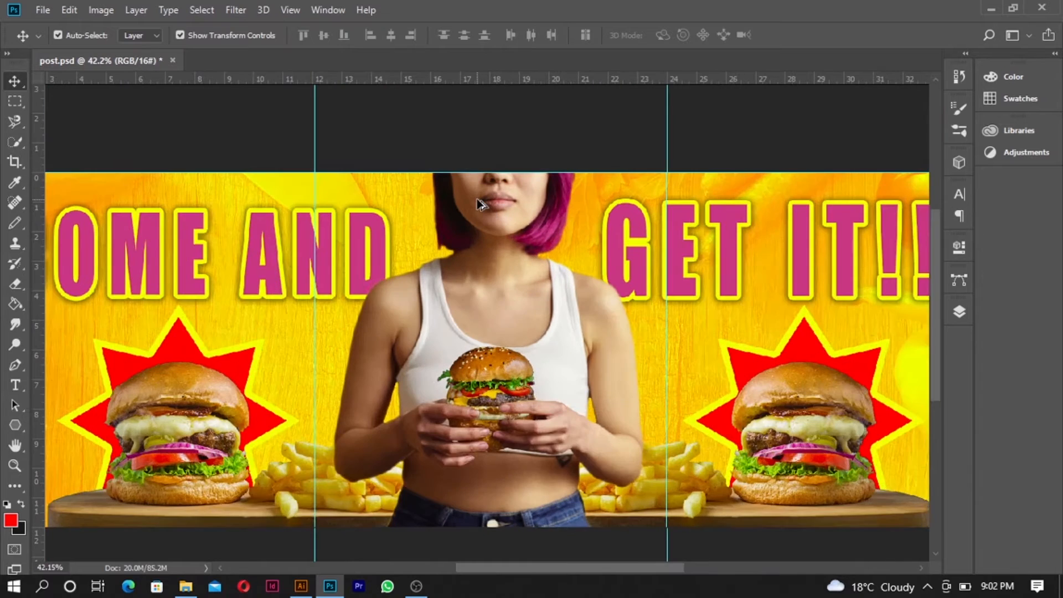
scroll(484, 206, down, 2)
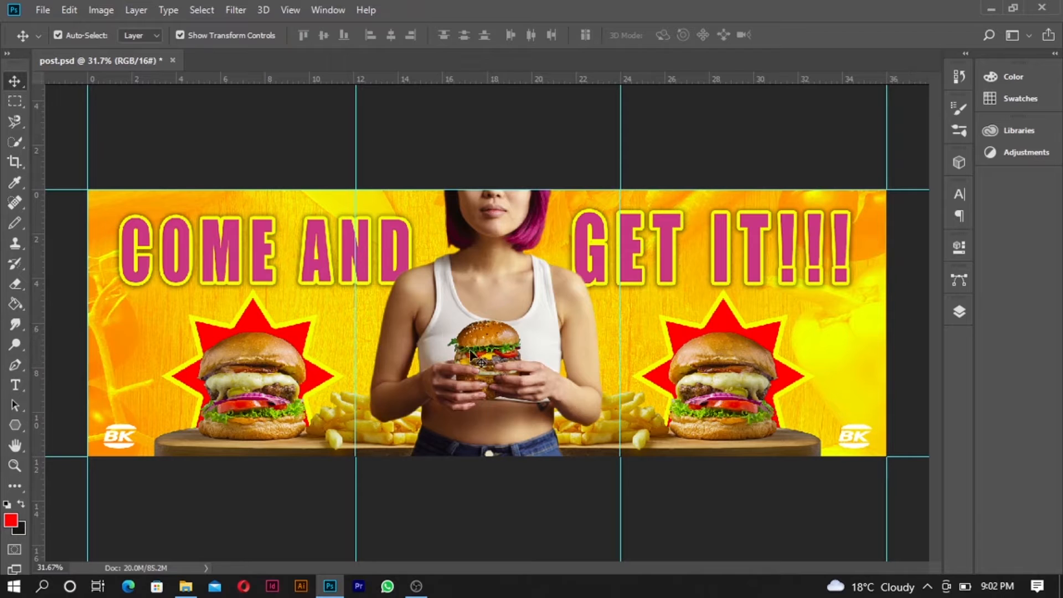
click(283, 366)
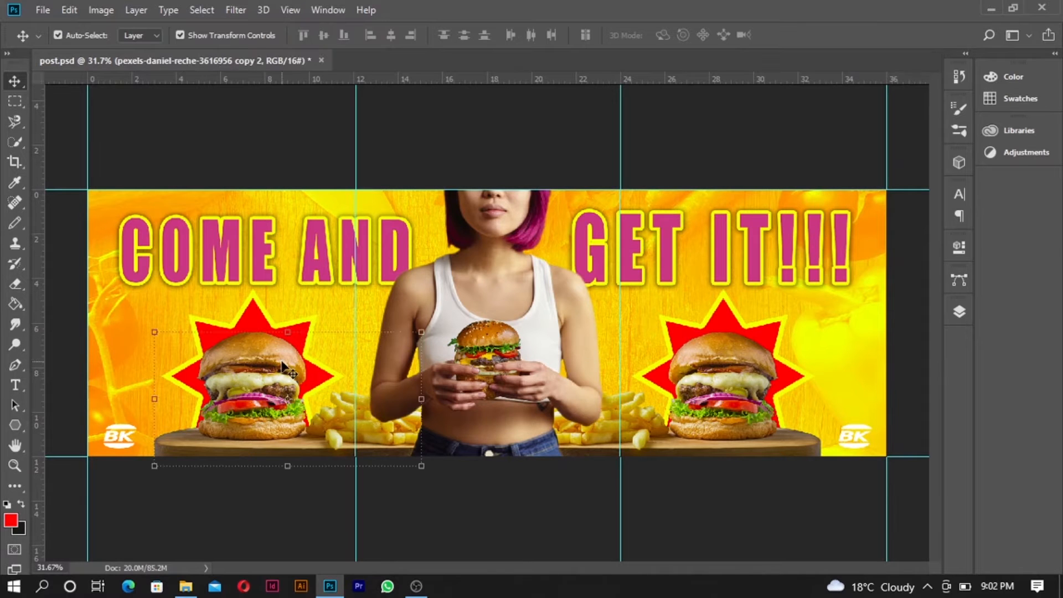
click(958, 312)
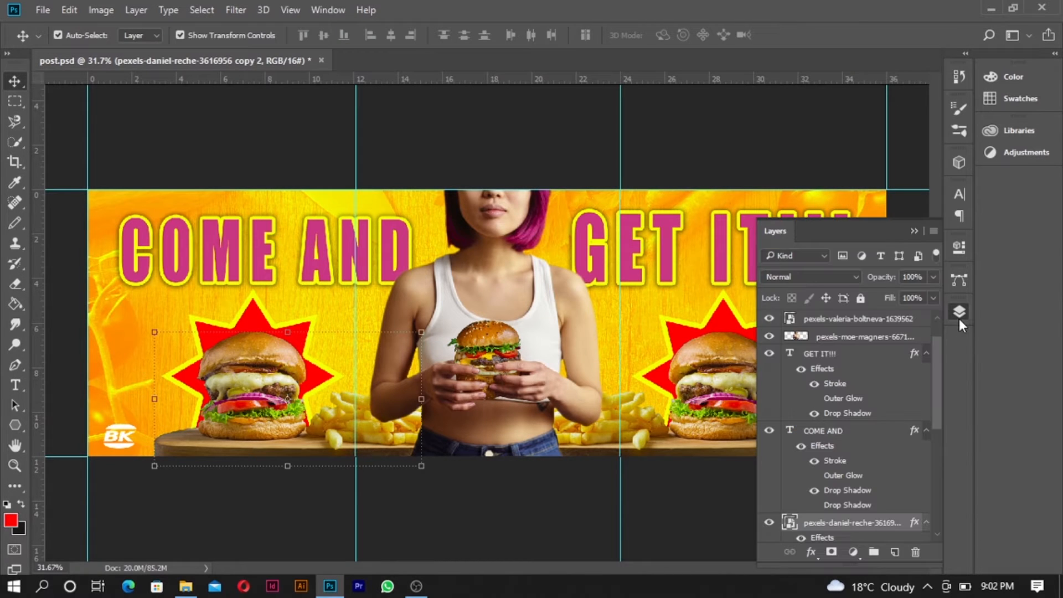
click(658, 163)
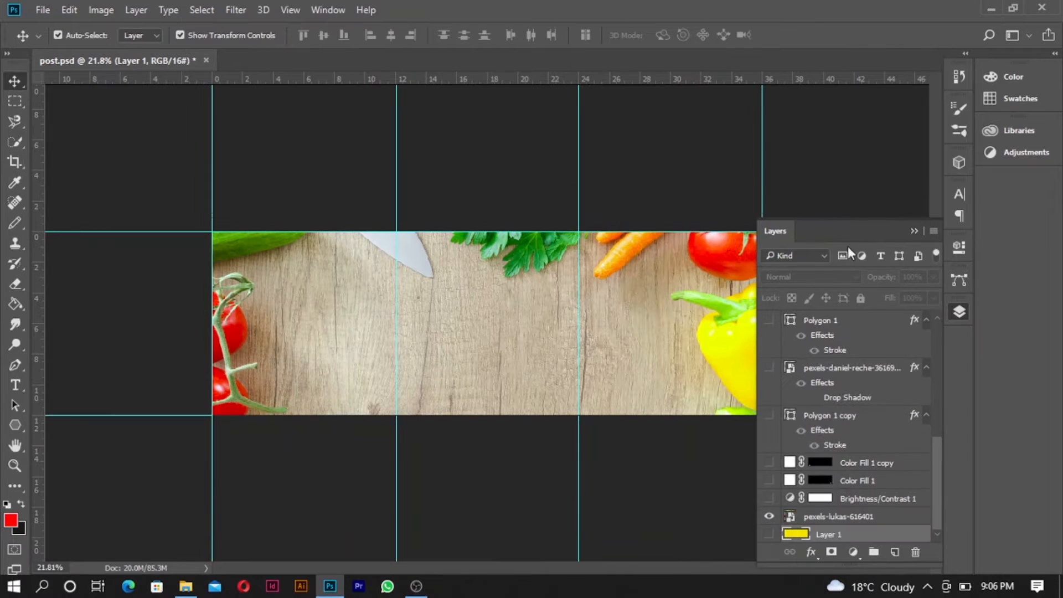
- Toggle the Brightness/Contrast 1 layer above the wooden background to compare its effect, leaving it visible
click(348, 326)
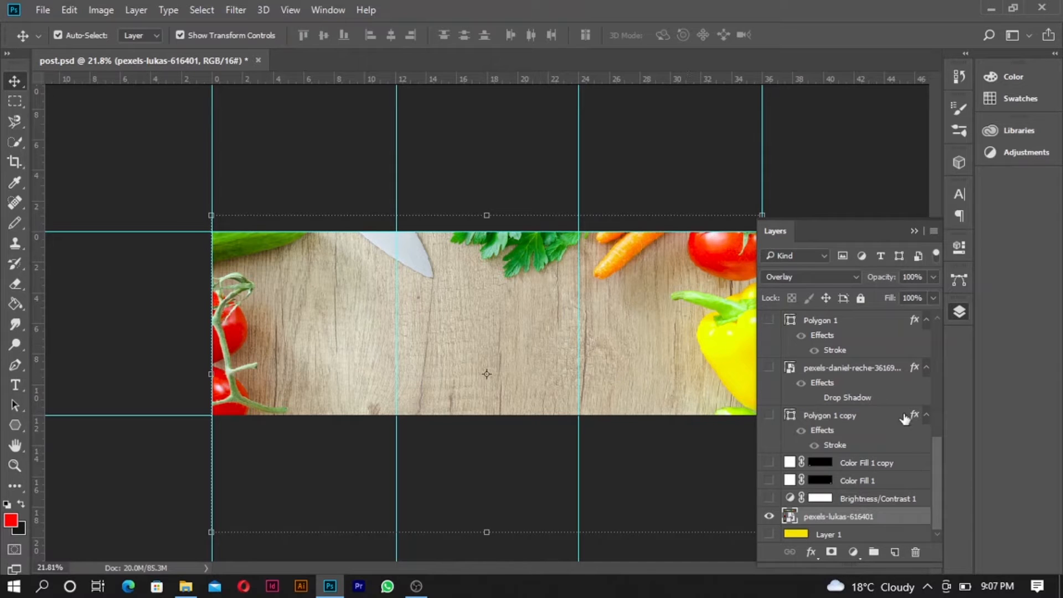
click(769, 499)
click(769, 499)
click(769, 499)
click(769, 499)
click(769, 498)
- Inspect the brightness and contrast settings of the Brightness/Contrast 1 layer
double_click(792, 498)
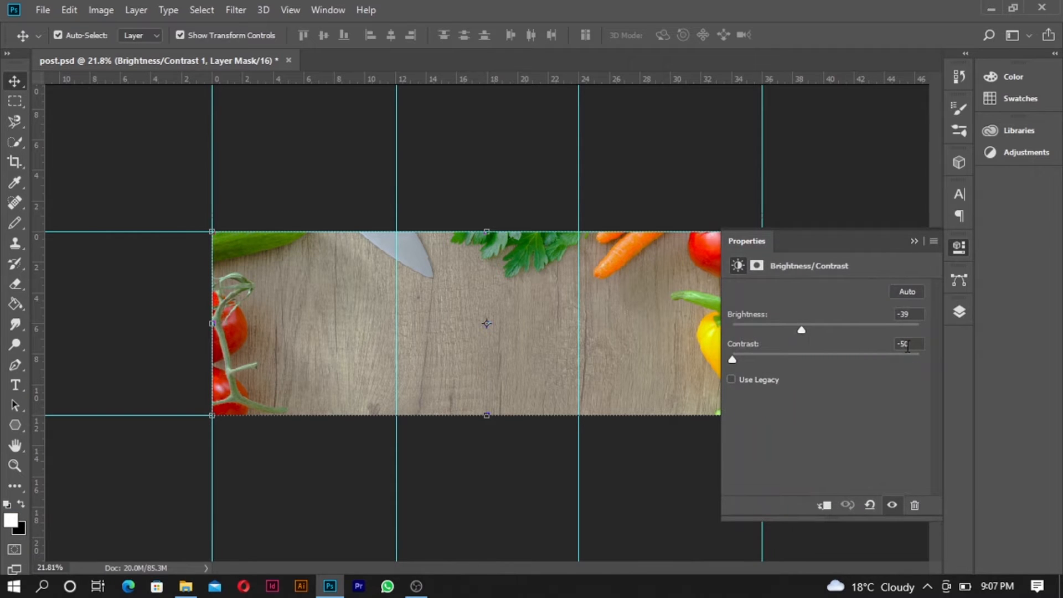
click(918, 242)
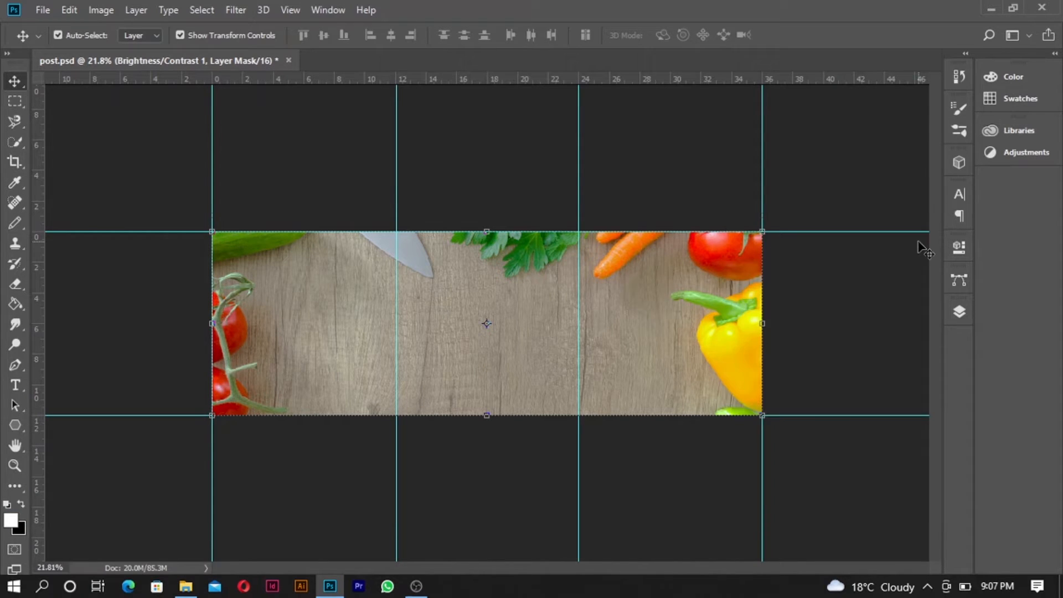
click(958, 314)
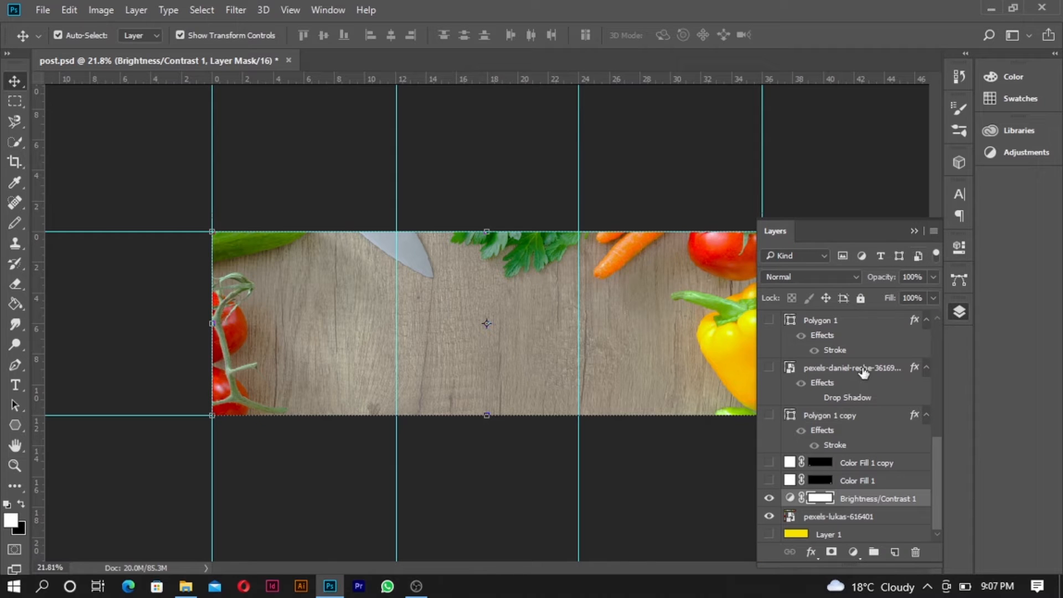
- Load the outline of the pexels-lukas-616401 layer as a selection and add a new Brightness/Contrast adjustment layer masked to it
click(790, 518)
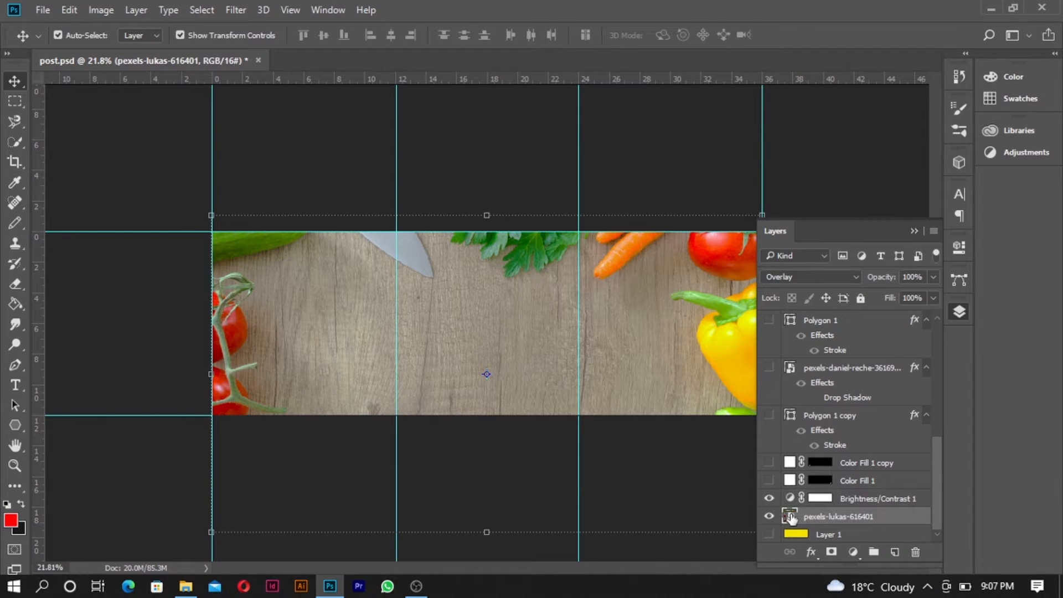
key(ctrl)
ctrl+click(790, 516)
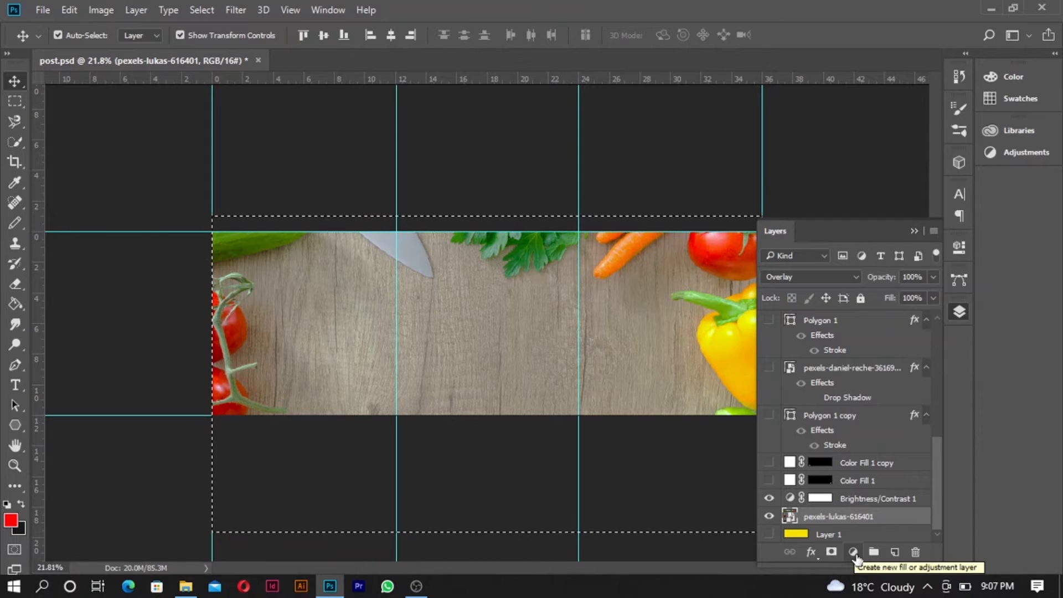
click(853, 553)
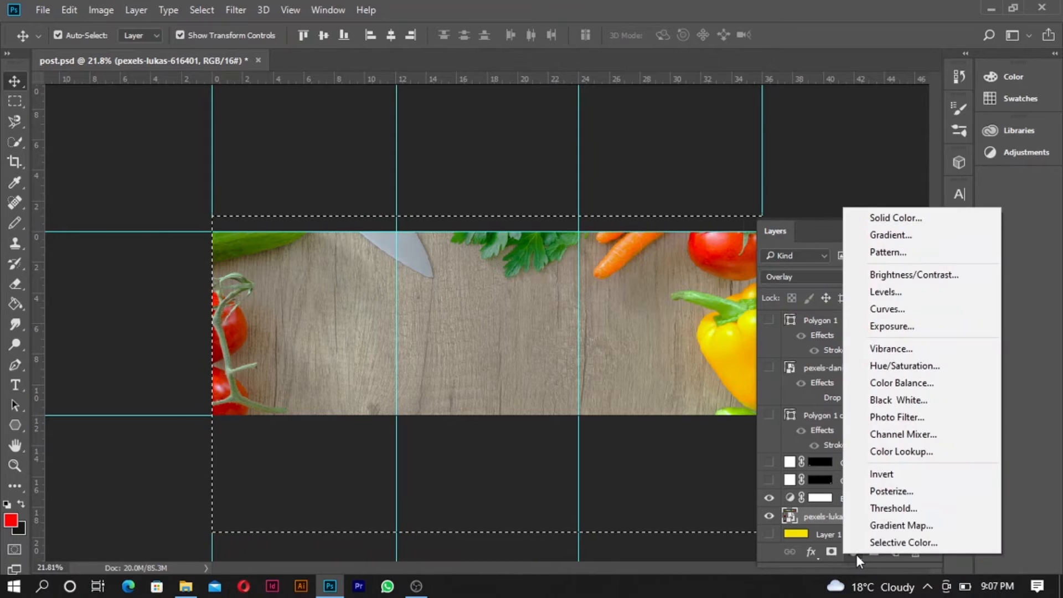
click(957, 275)
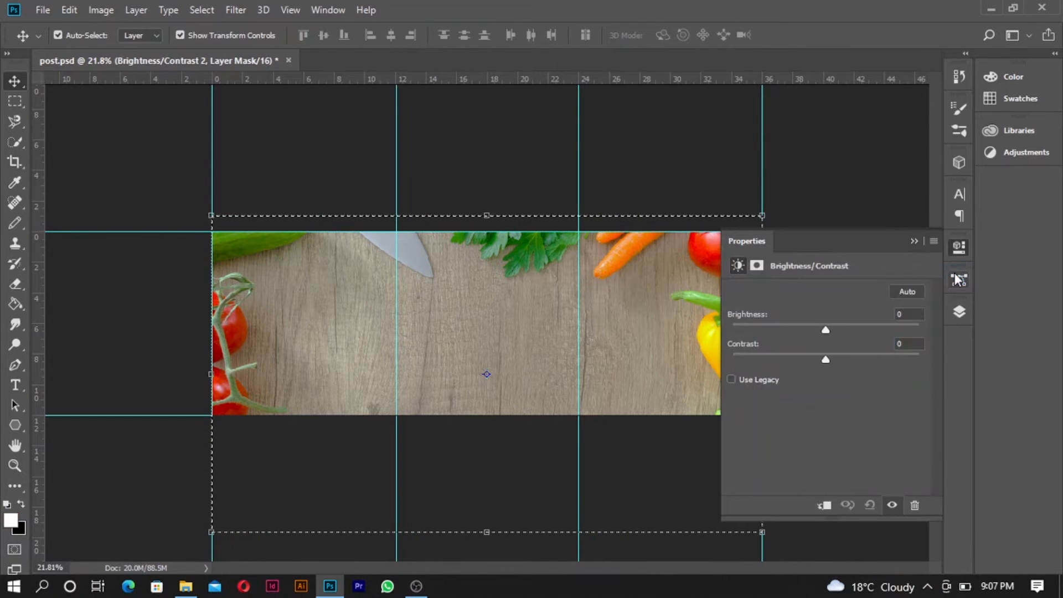
click(919, 241)
click(959, 312)
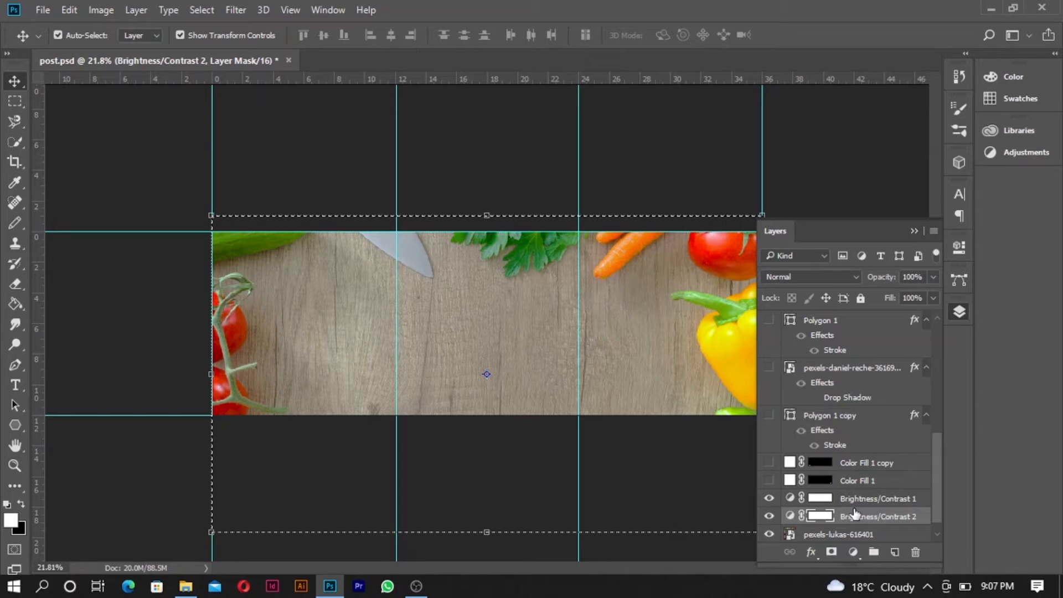
- Adjust the brightness of the new Brightness/Contrast layer, trying 11 before lowering it slightly
double_click(792, 517)
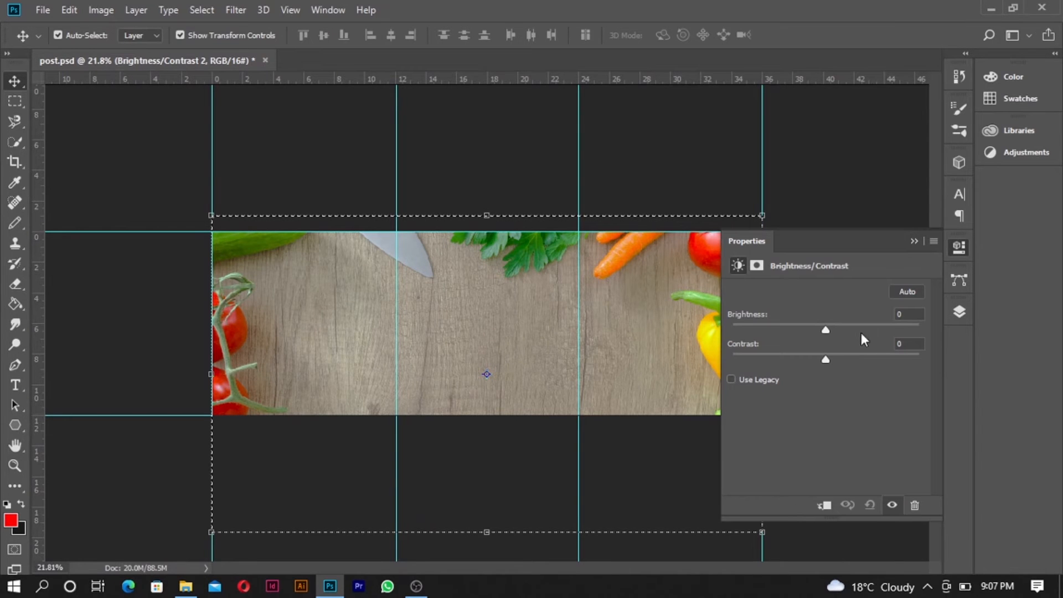
mouse_move(841, 329)
mouse_down()
mouse_move(851, 329)
mouse_move(790, 326)
mouse_move(892, 326)
mouse_move(795, 330)
mouse_move(874, 338)
mouse_move(832, 338)
mouse_up()
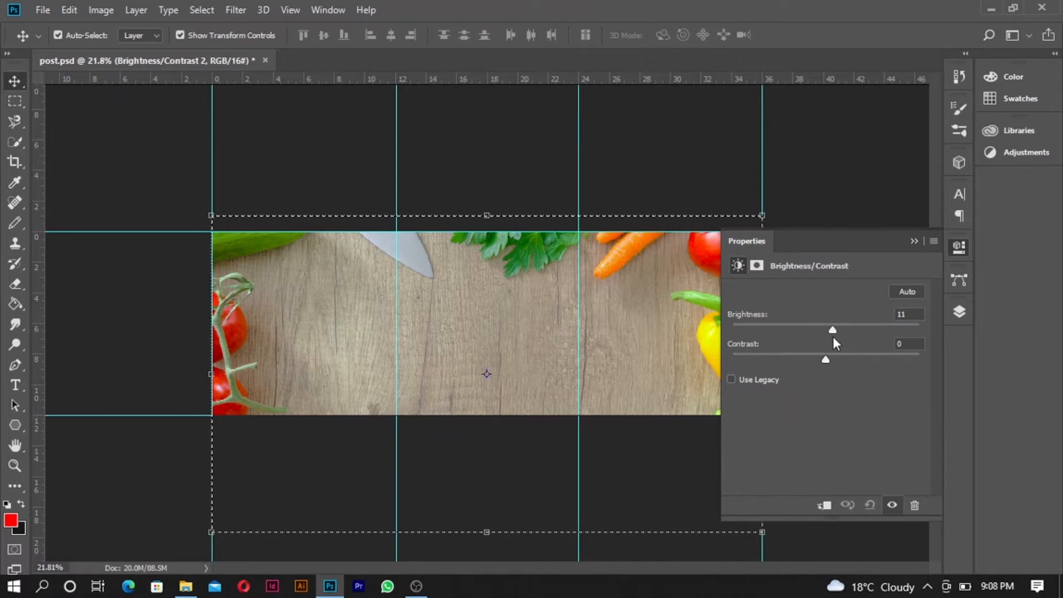
mouse_move(832, 337)
mouse_down()
mouse_move(844, 339)
mouse_move(809, 339)
mouse_move(870, 338)
mouse_move(796, 338)
mouse_move(845, 337)
mouse_move(822, 334)
mouse_up()
click(914, 241)
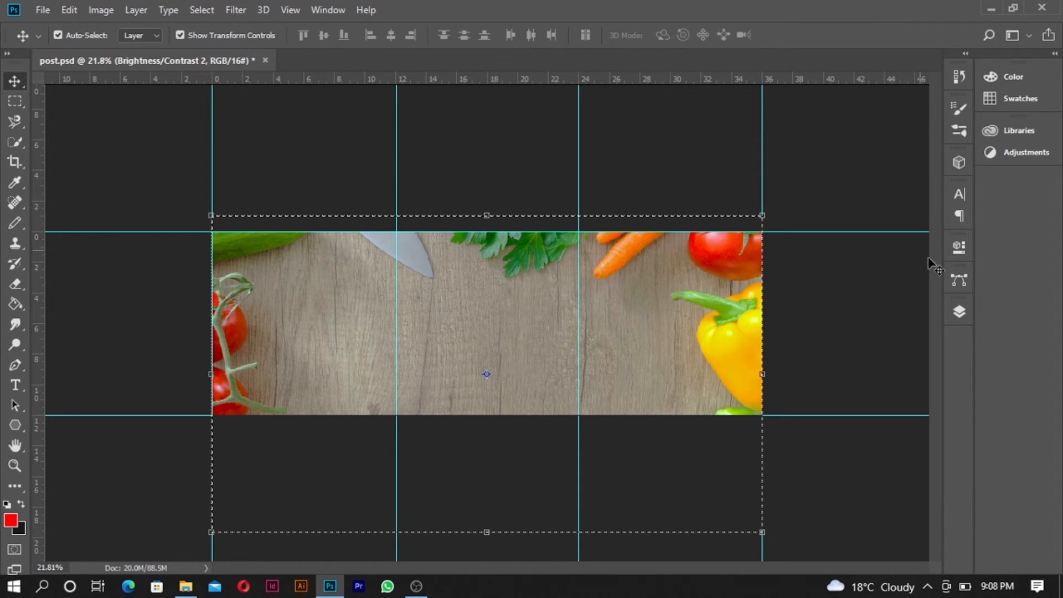
- Delete the Brightness/Contrast 2 adjustment layer above the wooden background photo
click(957, 312)
drag(864, 517, 885, 545)
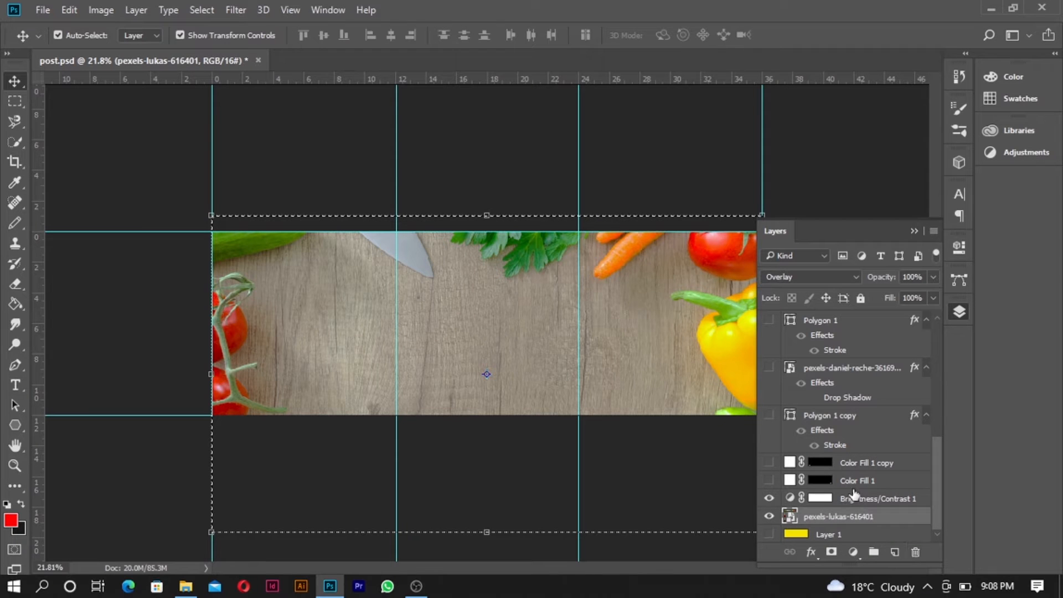
- Show the Color Fill 1 and Color Fill 1 copy layers and examine the BK logo in the banner's corner
click(771, 481)
click(769, 462)
scroll(240, 425, up, 4)
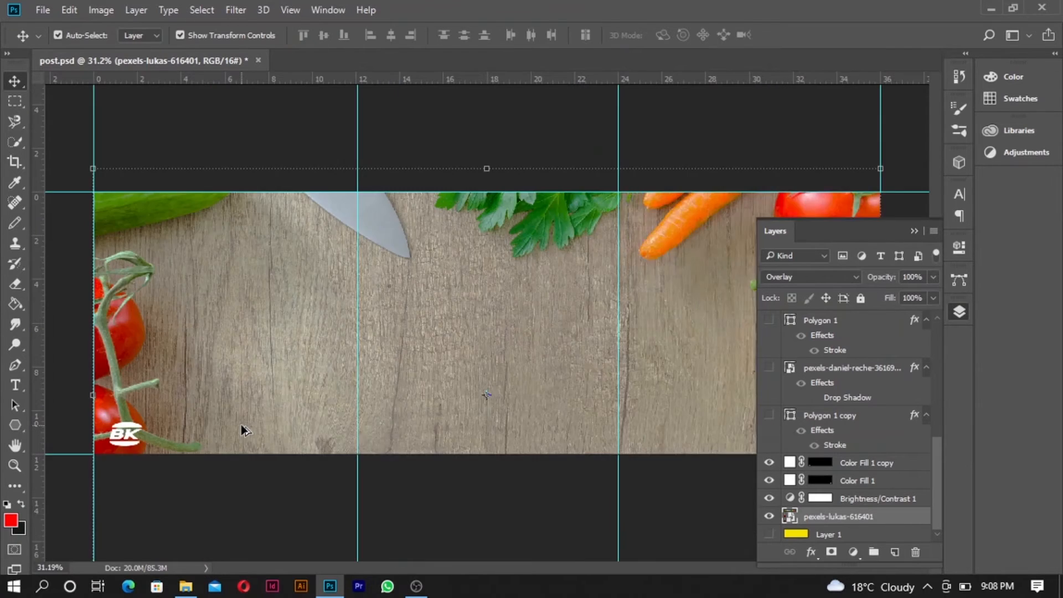
scroll(241, 425, down, 2)
scroll(218, 472, up, 4)
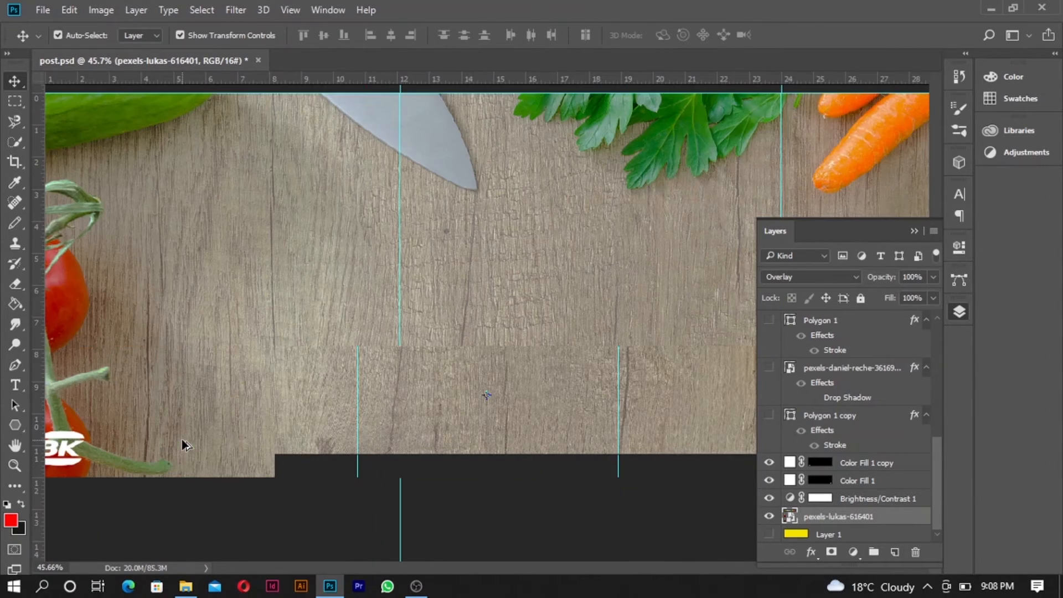
drag(491, 564, 434, 567)
scroll(273, 456, down, 1)
scroll(273, 456, down, 4)
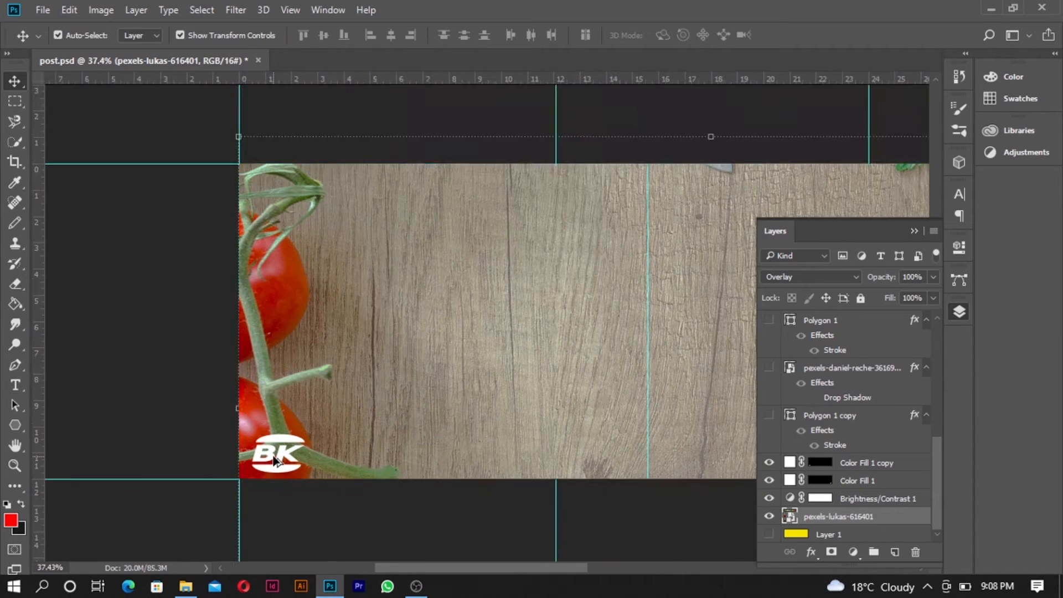
scroll(482, 451, up, 1)
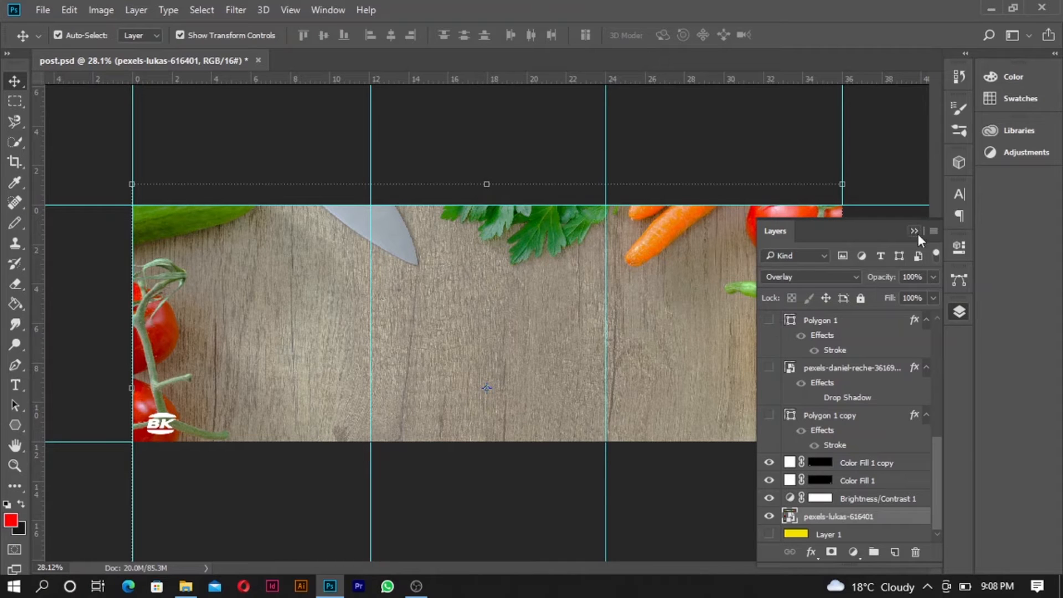
- Show the Polygon 1 copy and Polygon 1 star layers in the outer banner panels
scroll(798, 499, up, 2)
scroll(799, 499, down, 2)
scroll(841, 501, up, 3)
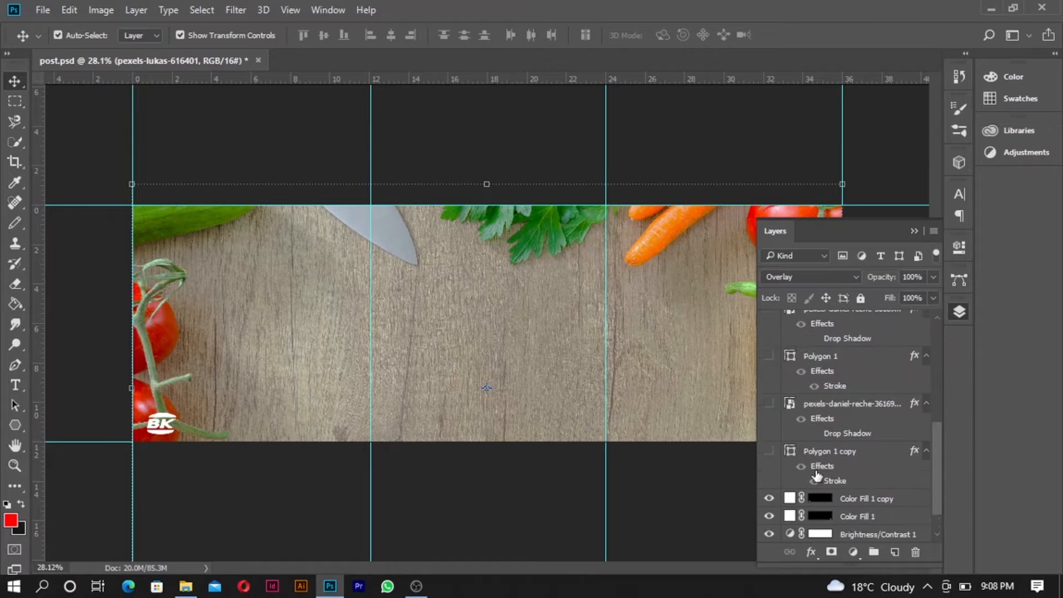
click(768, 489)
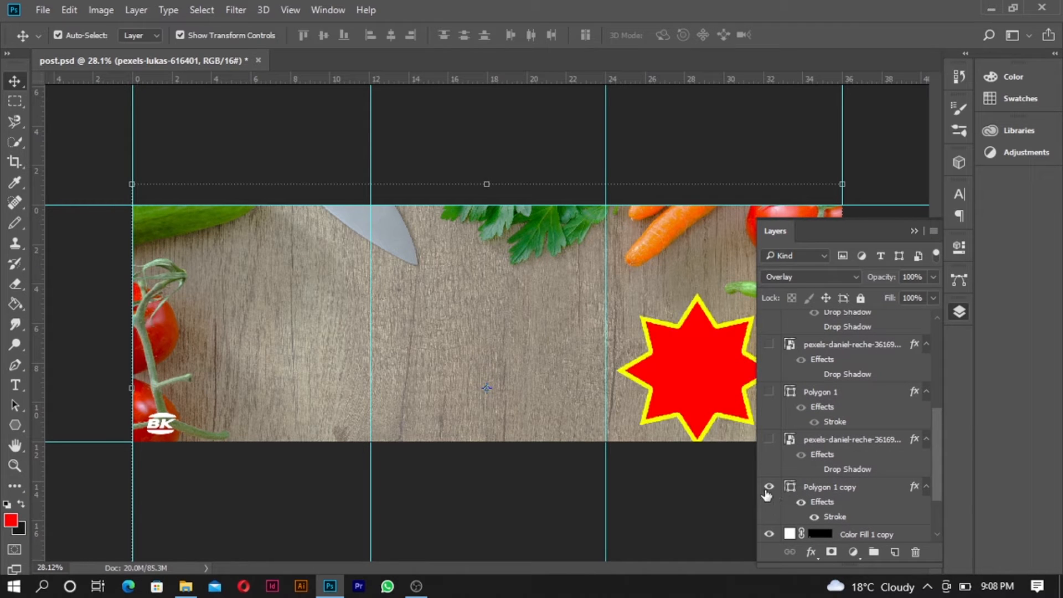
click(770, 392)
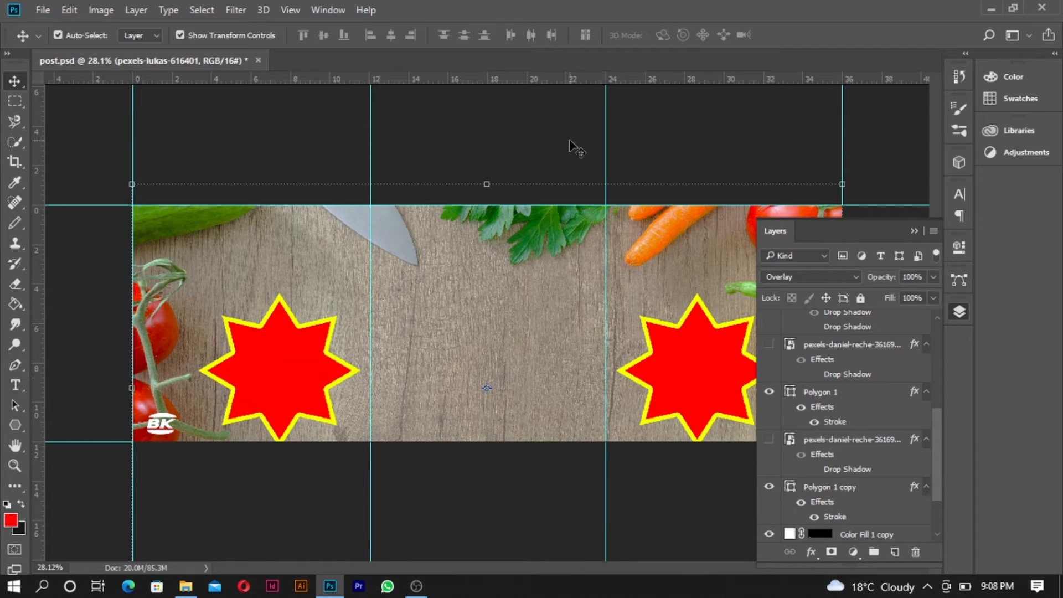
- Create a three-sided star polygon 2649.09 px wide and 707.88 px high with sides indented 30%, starting in the middle panel
click(299, 342)
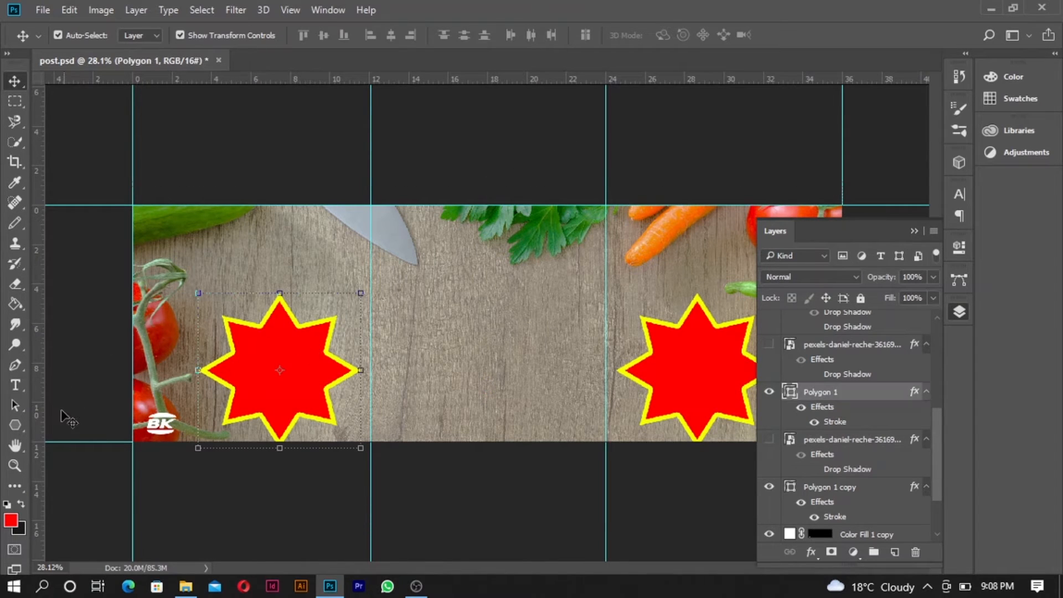
click(22, 431)
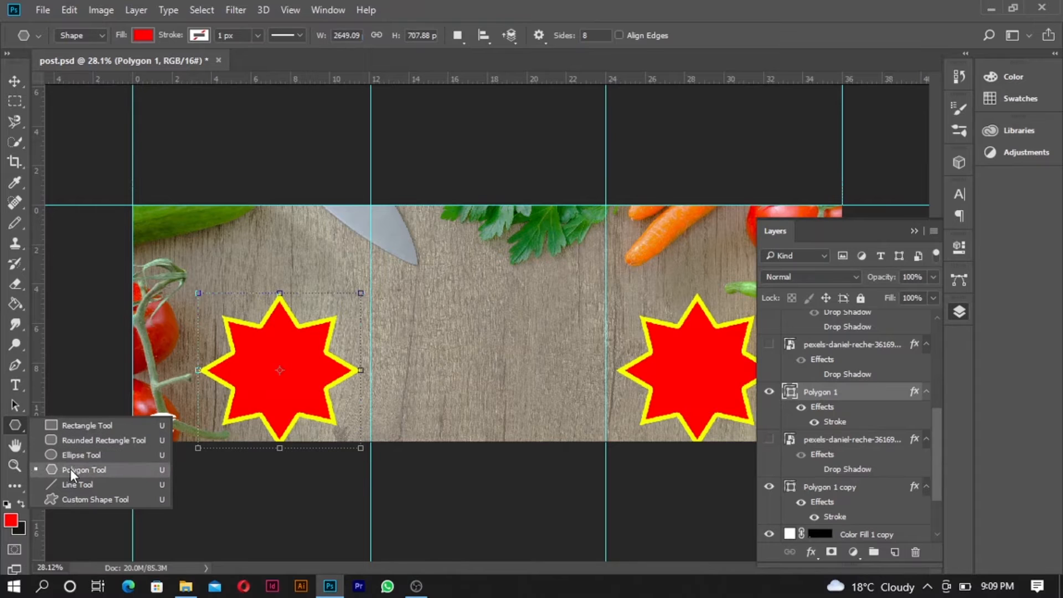
click(71, 469)
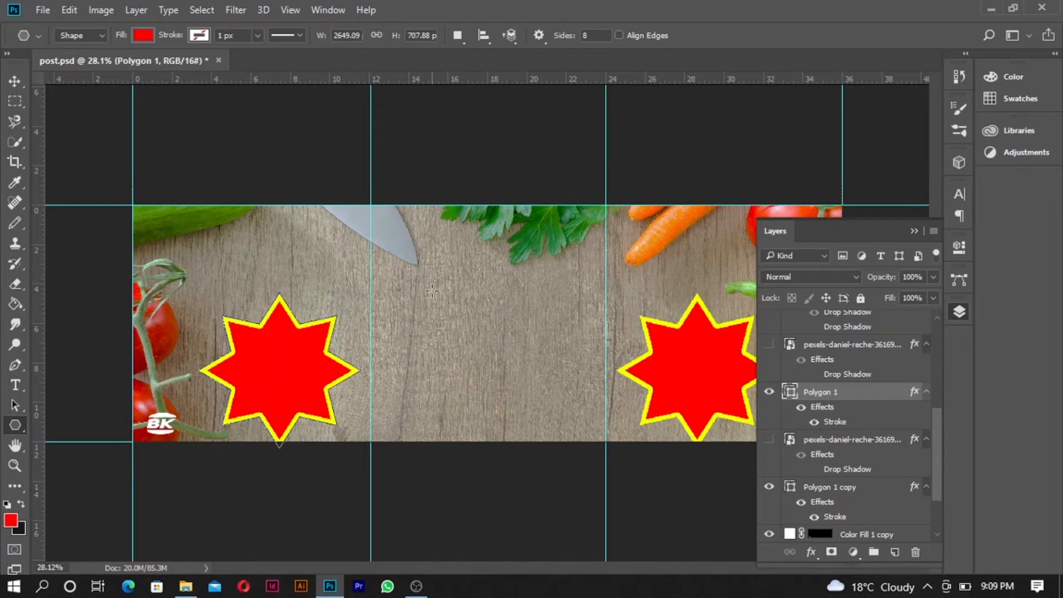
click(440, 318)
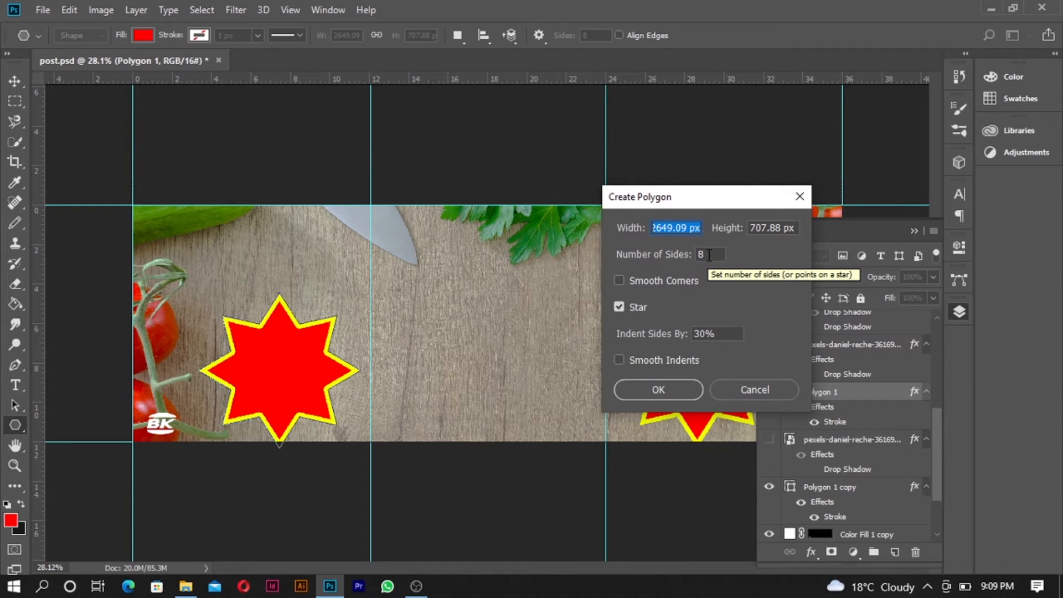
drag(708, 255, 696, 259)
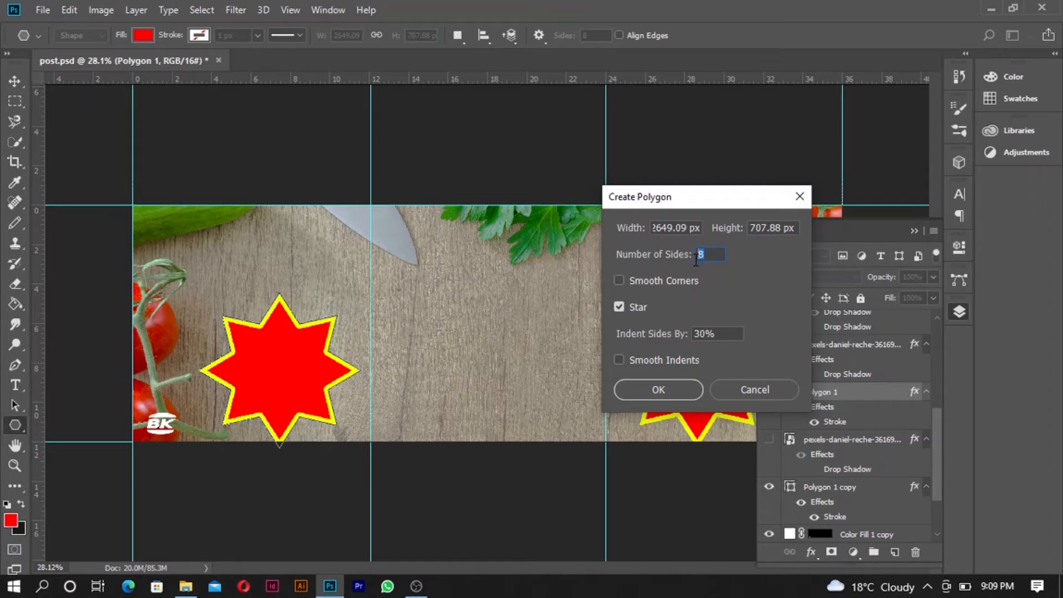
text(3)
click(658, 389)
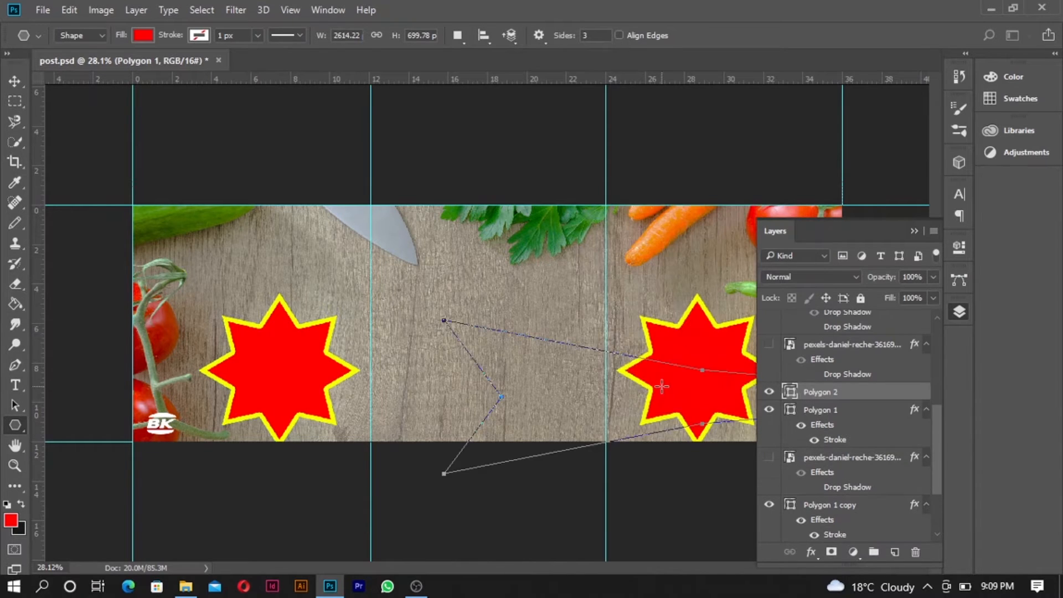
- Try moving the three-sided test star, and undo back to before it was created
key(v)
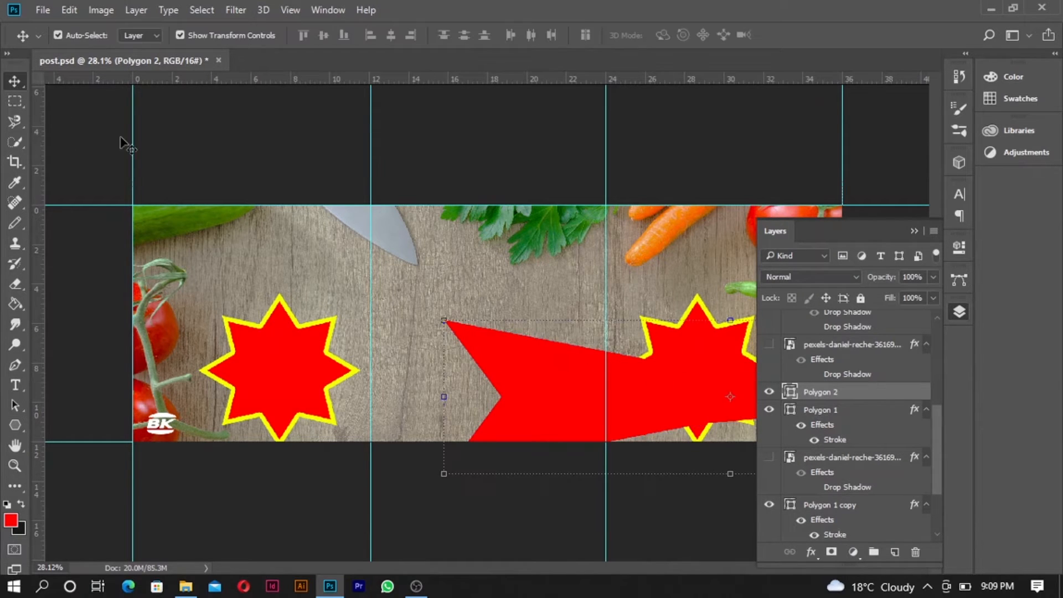
drag(559, 408, 471, 327)
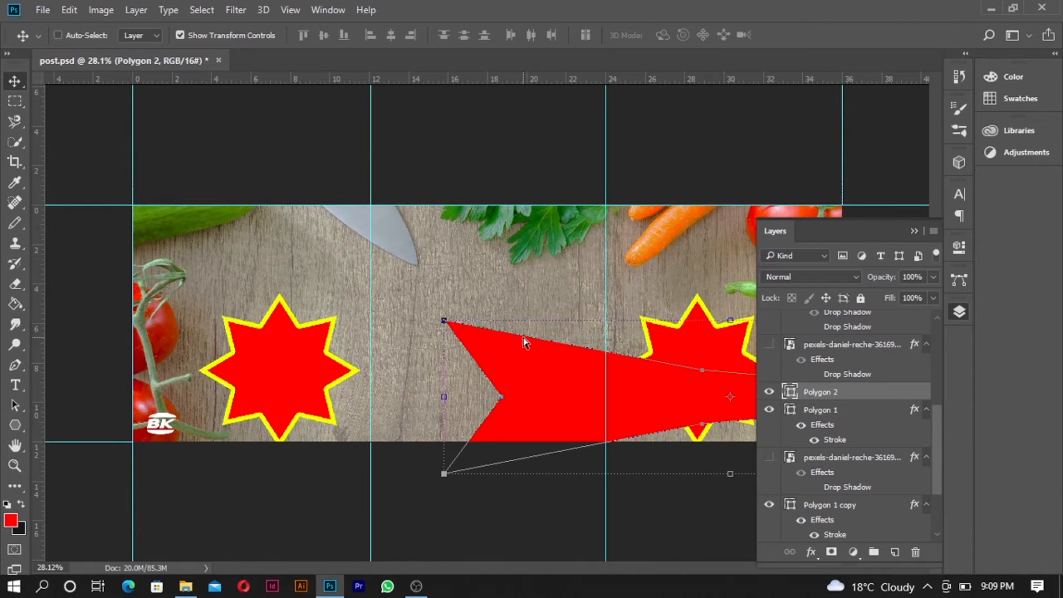
key(ctrl+alt+z)
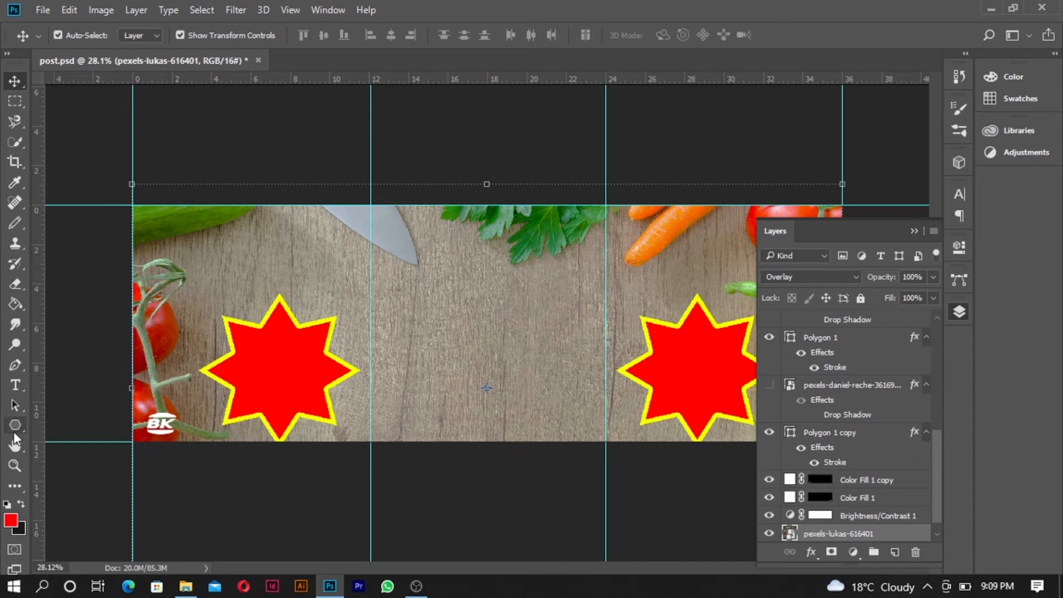
- Review the Polygon tool's star creation settings and dismiss them without creating a shape
click(15, 426)
click(747, 262)
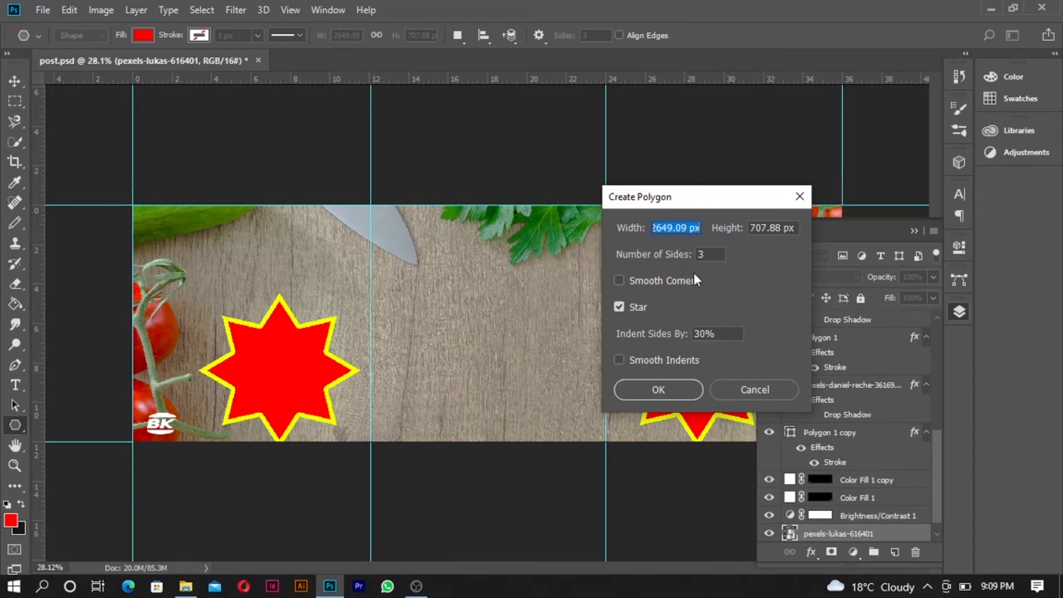
click(753, 390)
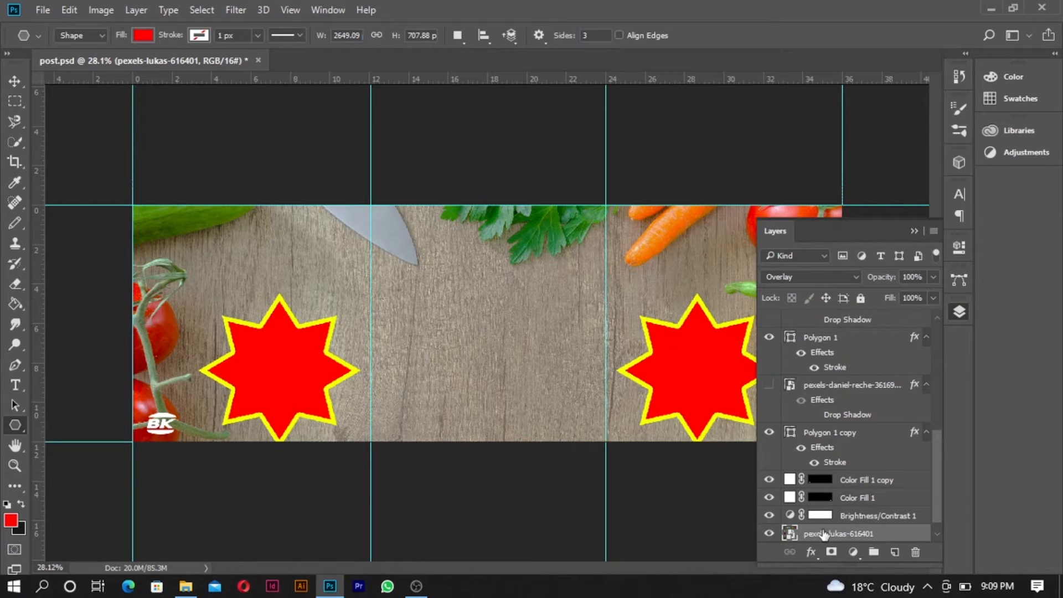
- Select the Polygon 1 copy layer and load its star outline as a selection
click(860, 502)
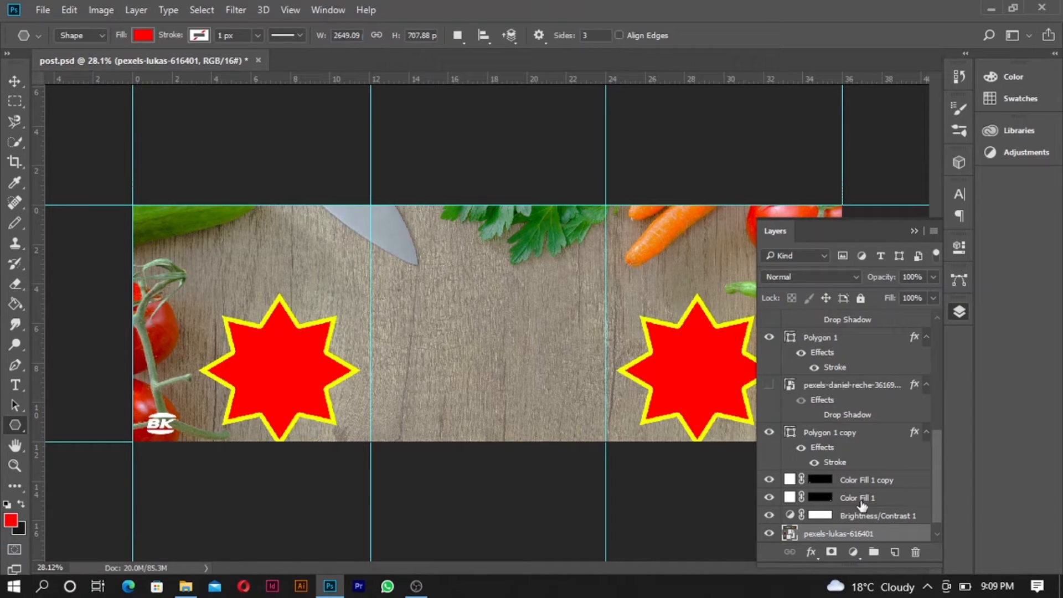
click(842, 434)
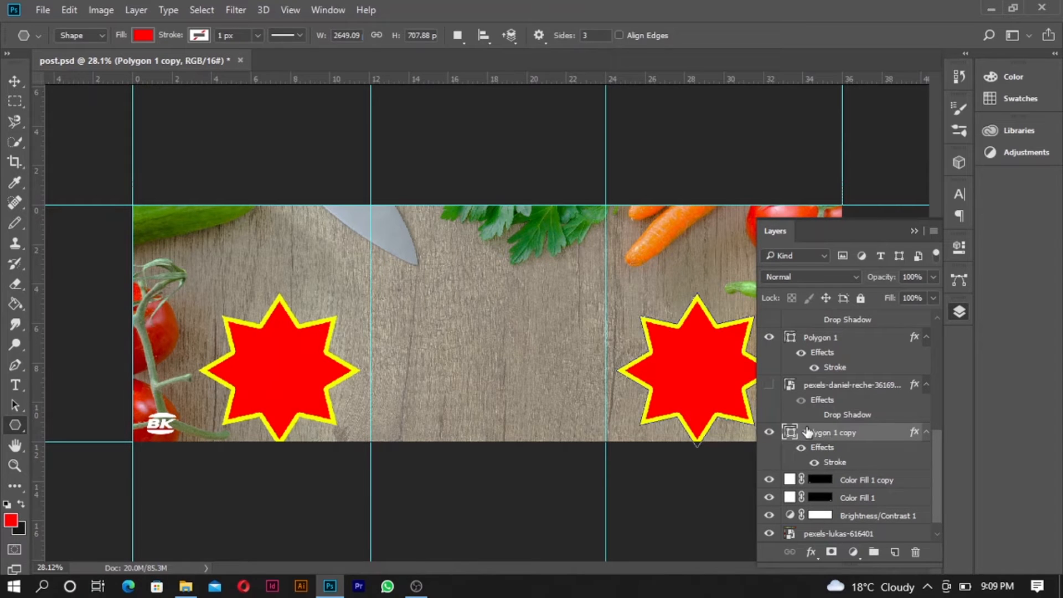
drag(798, 437, 795, 439)
ctrl+click(795, 438)
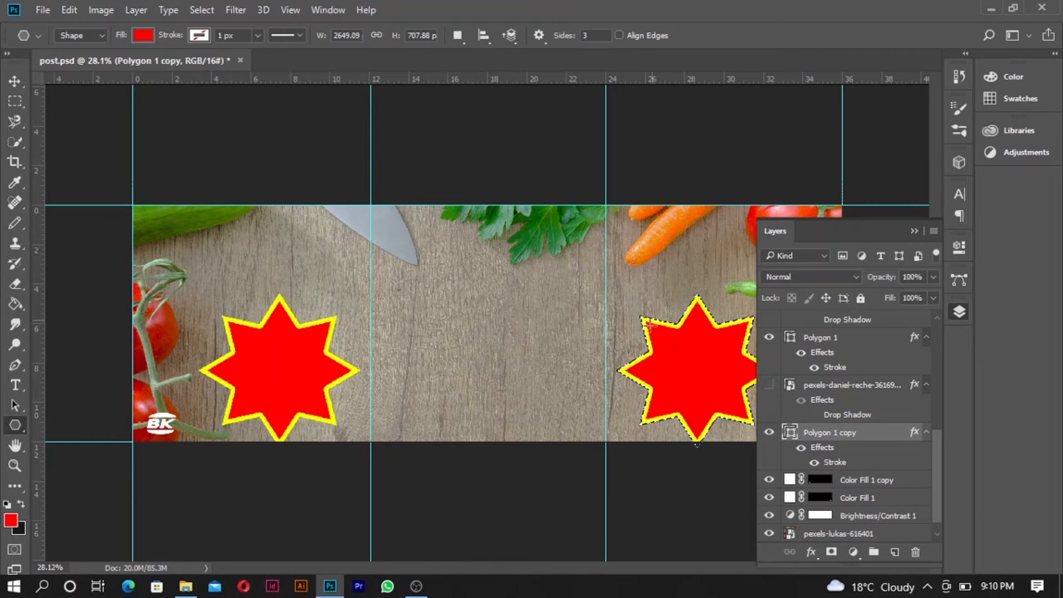
- Open the Stroke settings in Polygon 1 copy's layer style, keeping the star in view beside the dialog
click(810, 553)
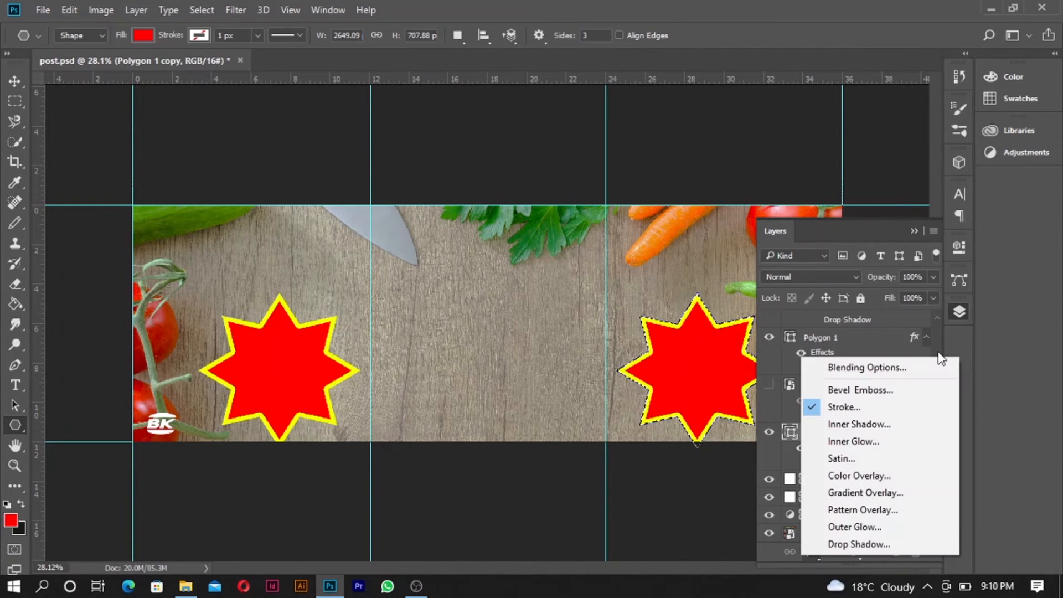
click(886, 372)
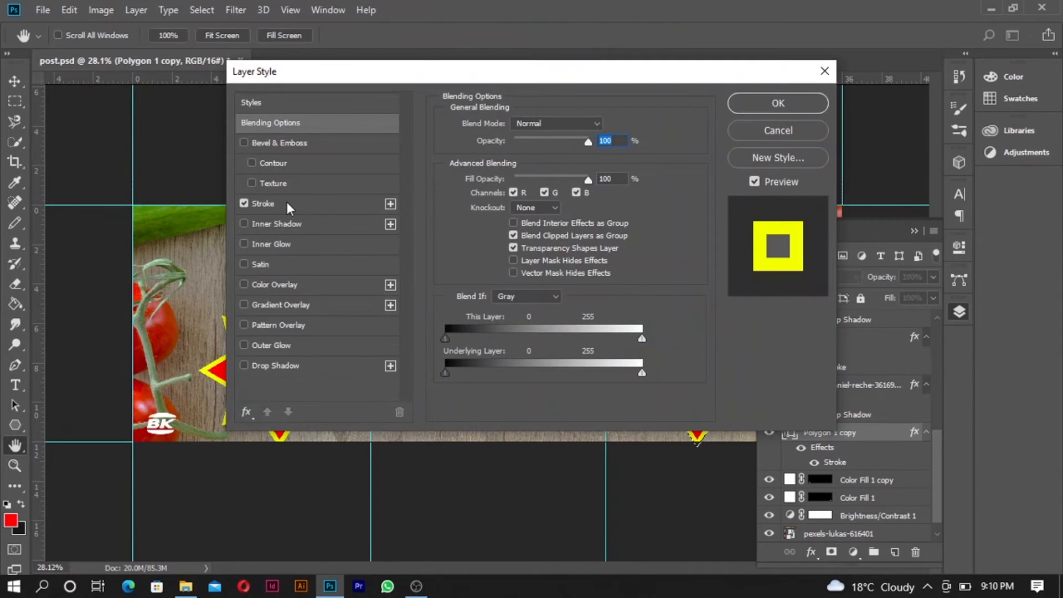
click(287, 203)
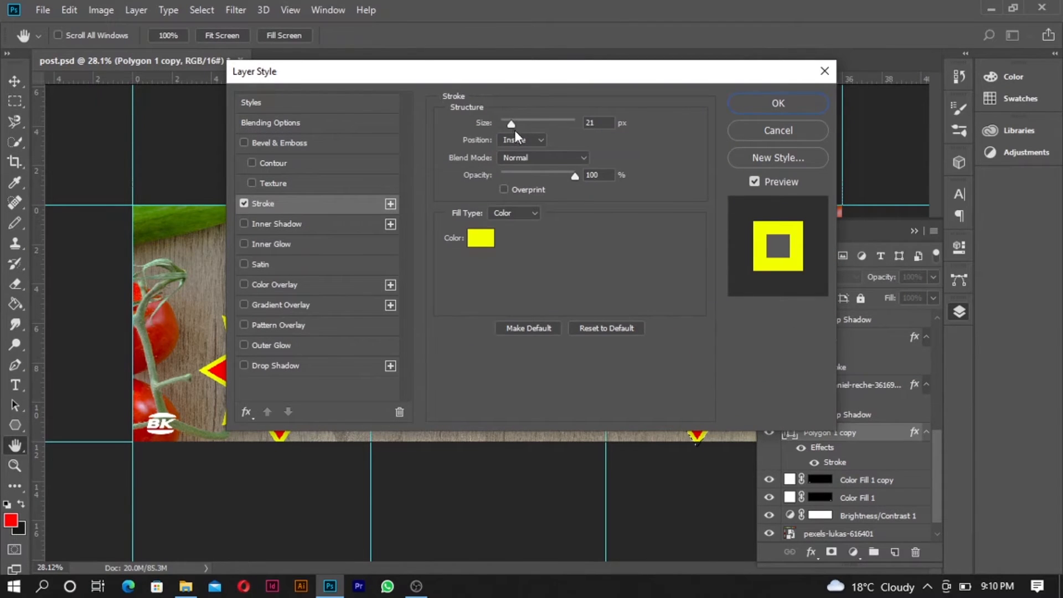
mouse_move(564, 79)
mouse_down()
mouse_move(289, 138)
mouse_move(241, 137)
mouse_up()
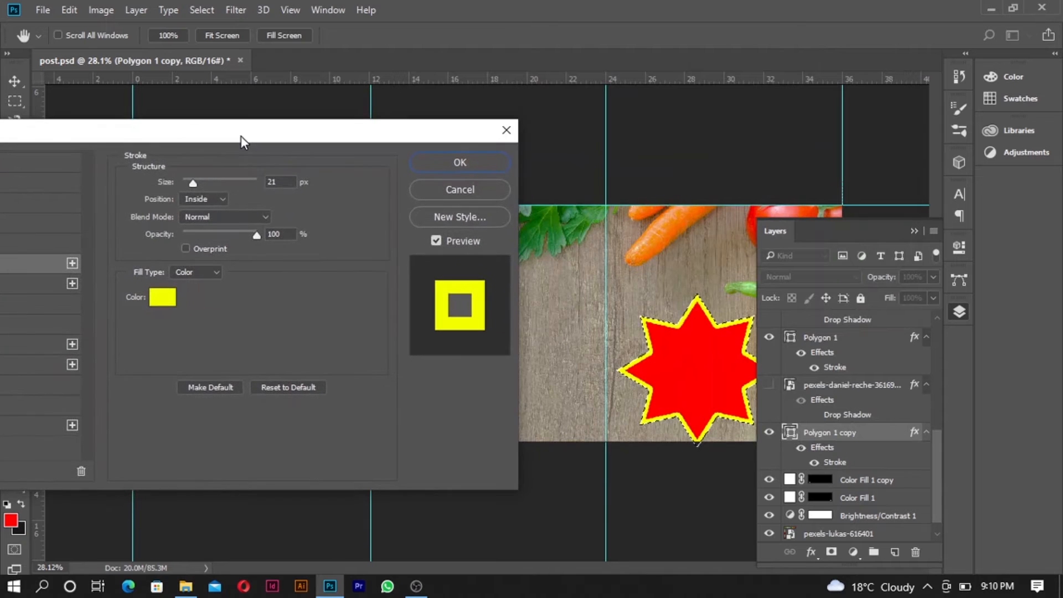
- Try the star's stroke at Center position, enlarge it to 81 px, switch it to Inside at 103 px, and discard the changes
click(210, 198)
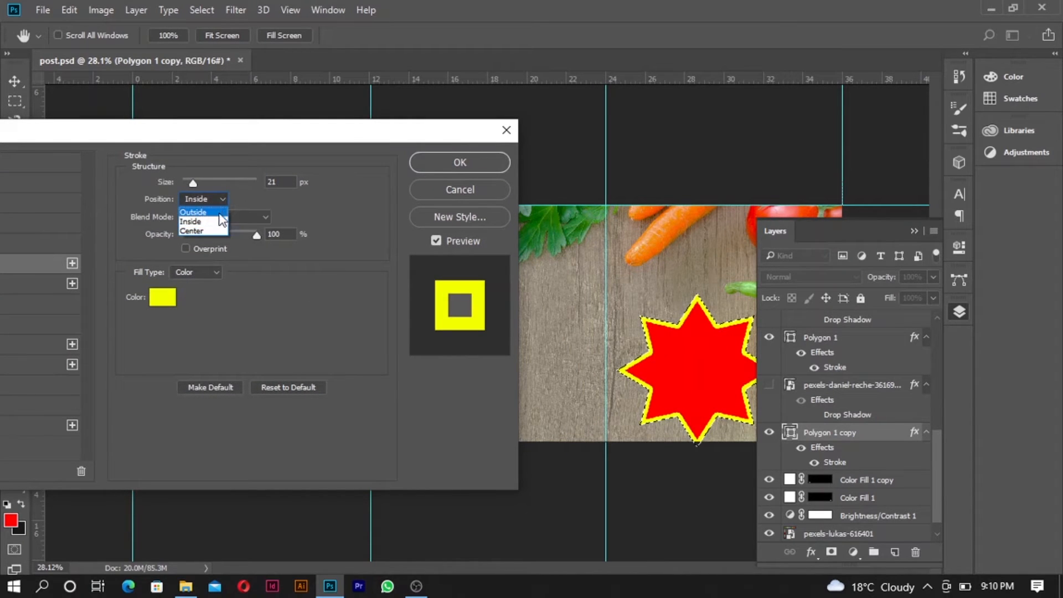
click(214, 229)
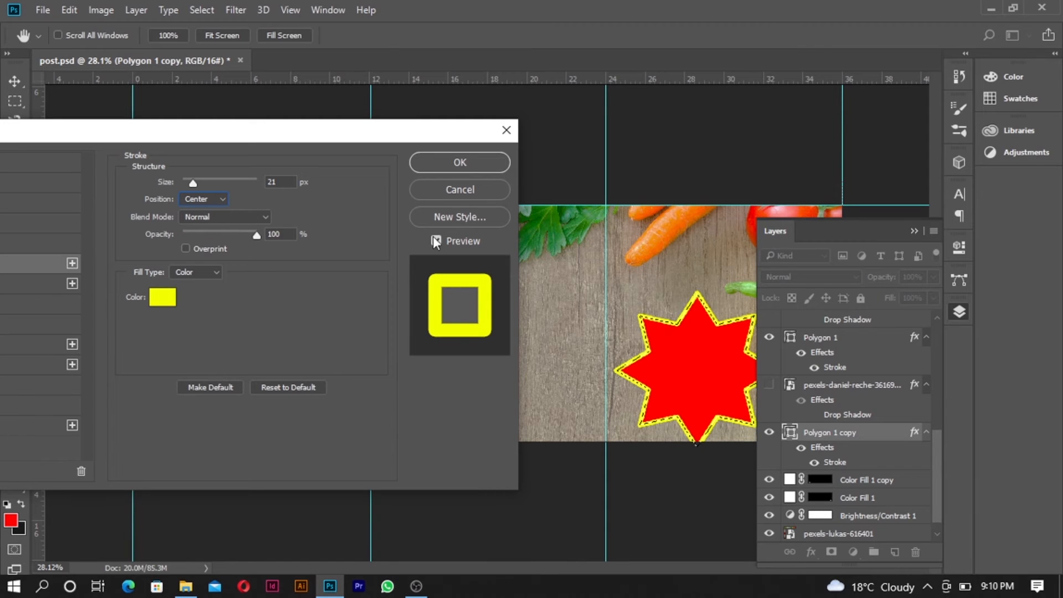
mouse_move(193, 184)
mouse_down()
mouse_move(248, 188)
mouse_move(211, 193)
mouse_up()
click(216, 200)
click(220, 218)
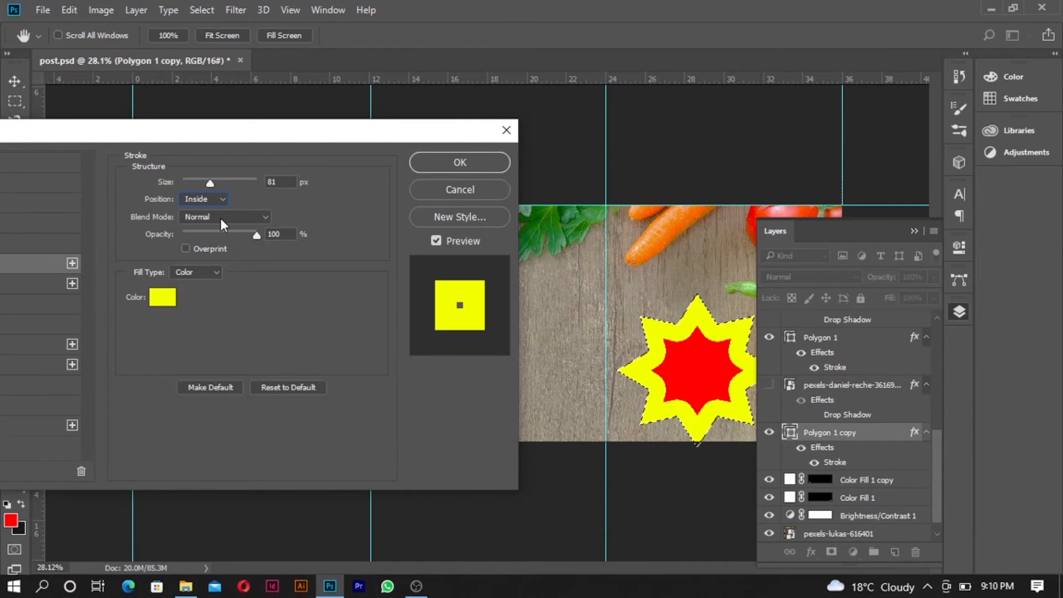
mouse_move(208, 186)
mouse_down()
mouse_move(237, 187)
mouse_move(218, 191)
mouse_up()
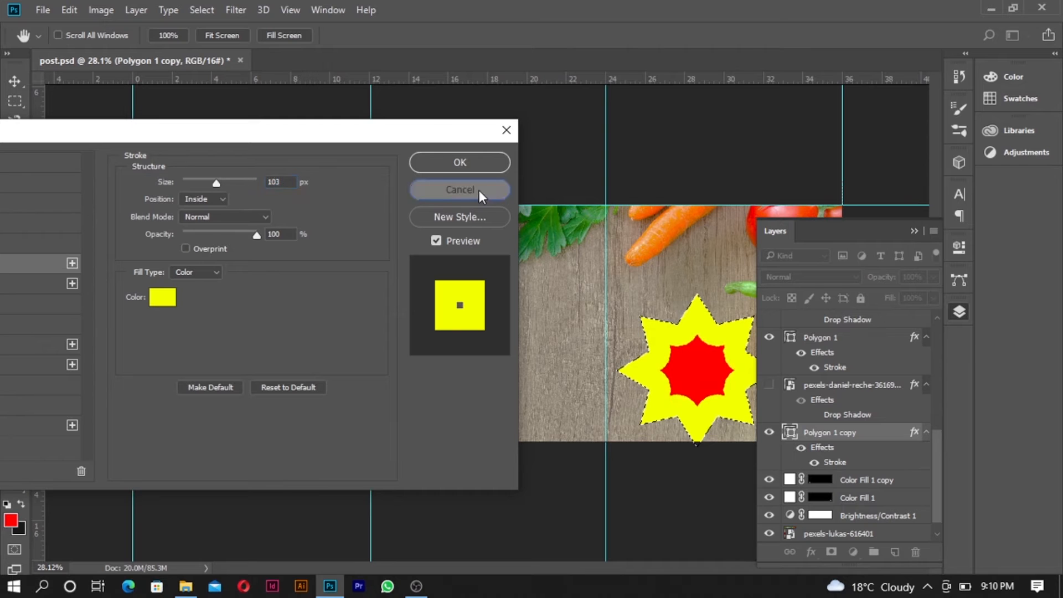
click(480, 190)
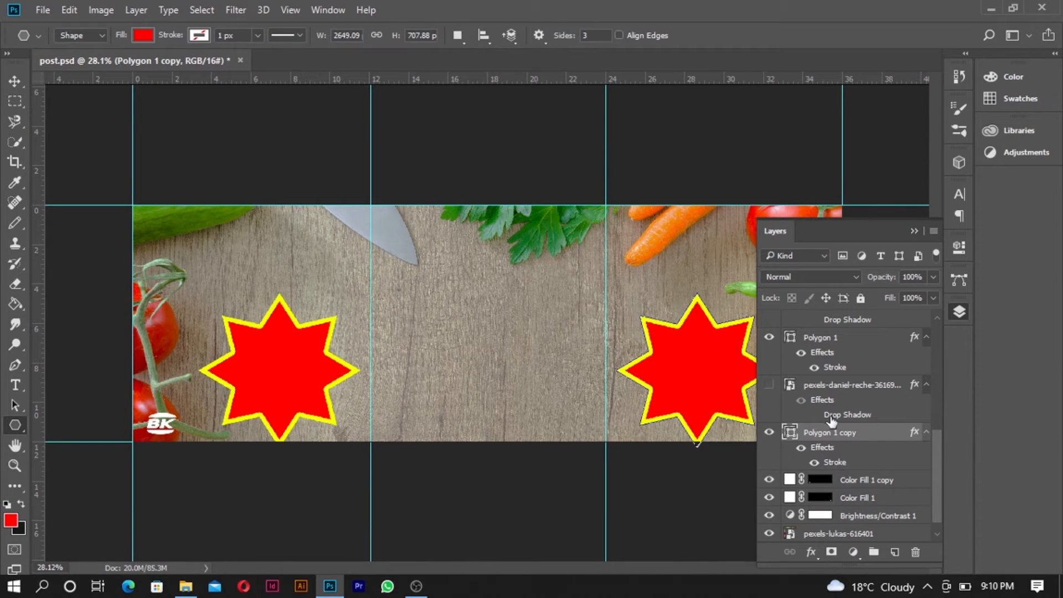
- Show both pexels-daniel-reche burger layers over the stars and examine the burger in the first panel up close
click(769, 385)
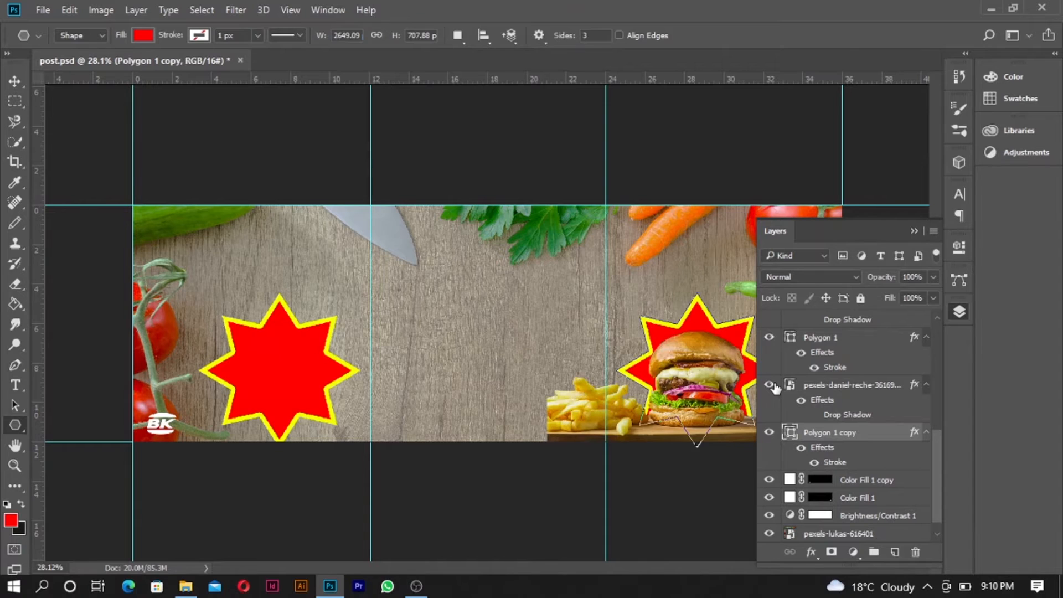
scroll(775, 388, up, 2)
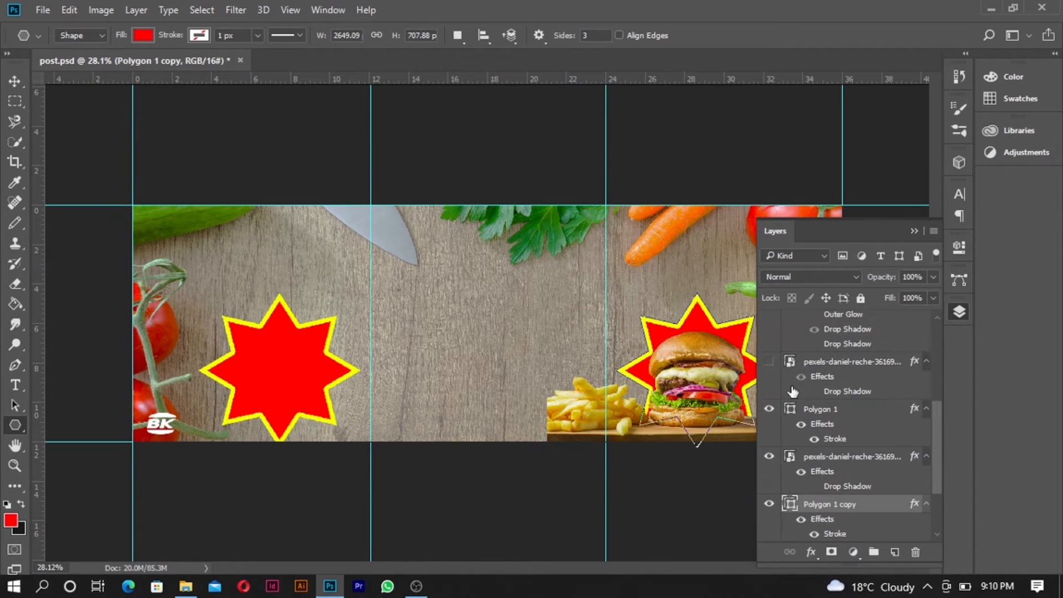
click(769, 362)
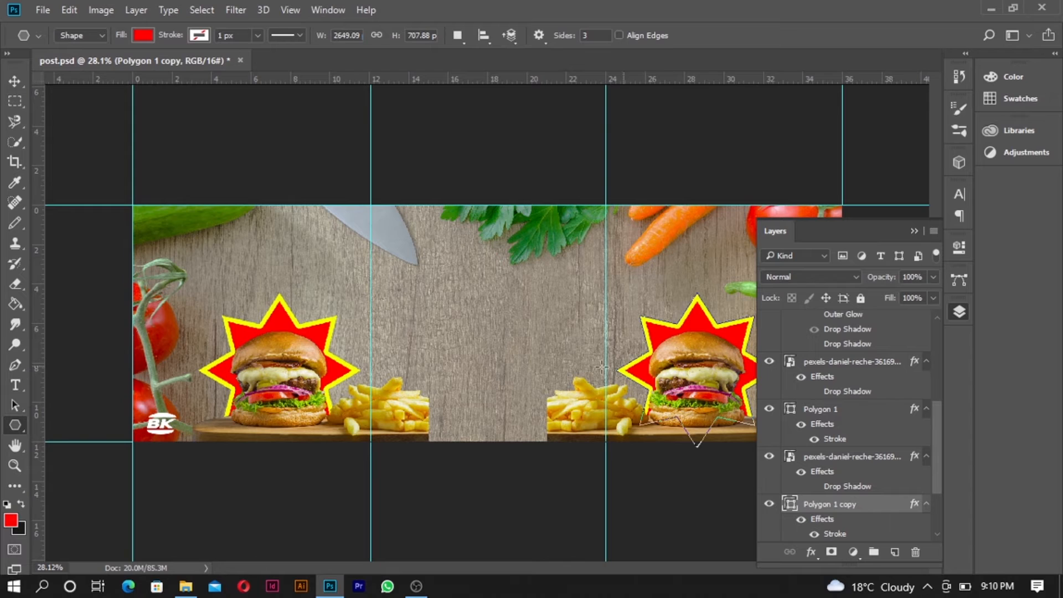
scroll(336, 382, up, 5)
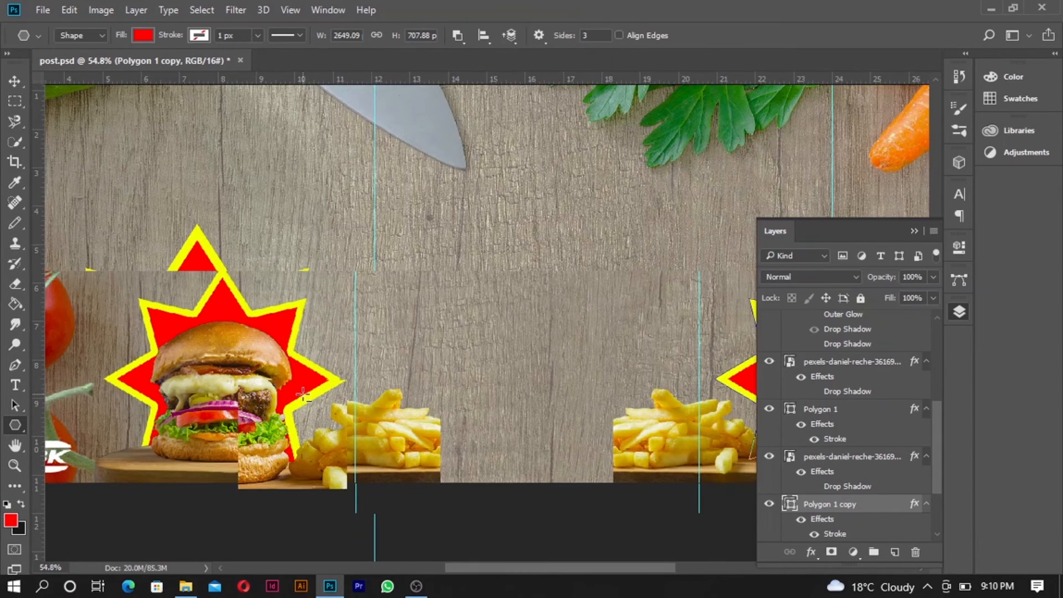
scroll(226, 409, up, 2)
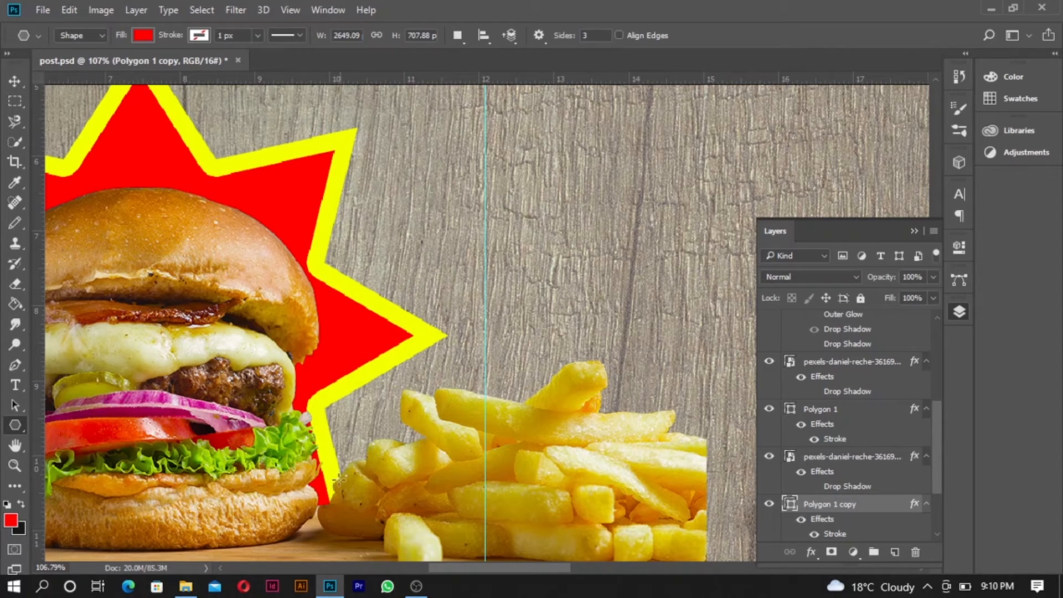
scroll(310, 437, down, 2)
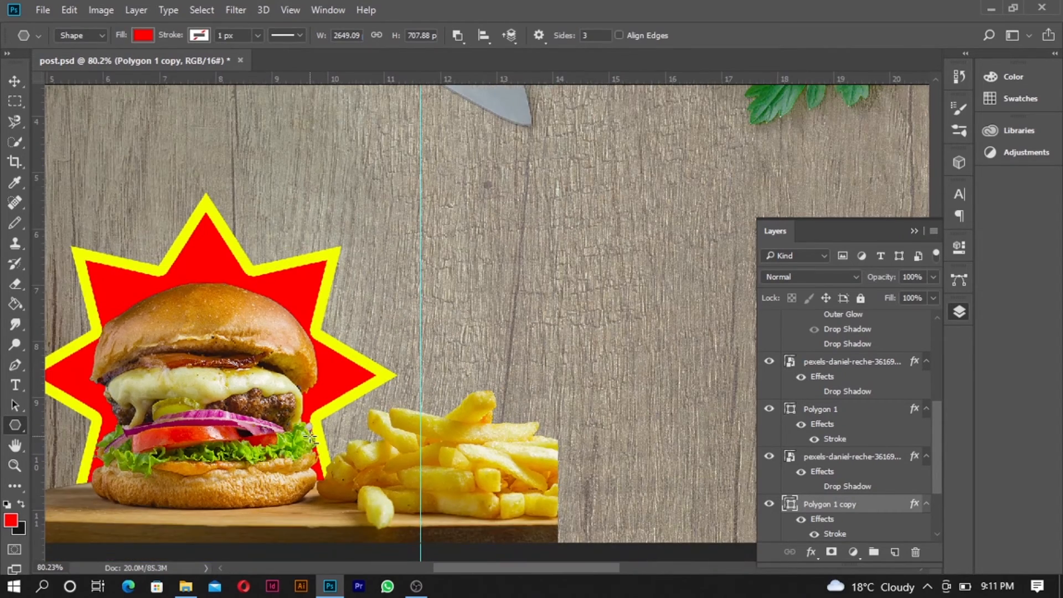
scroll(310, 437, up, 2)
scroll(310, 434, down, 3)
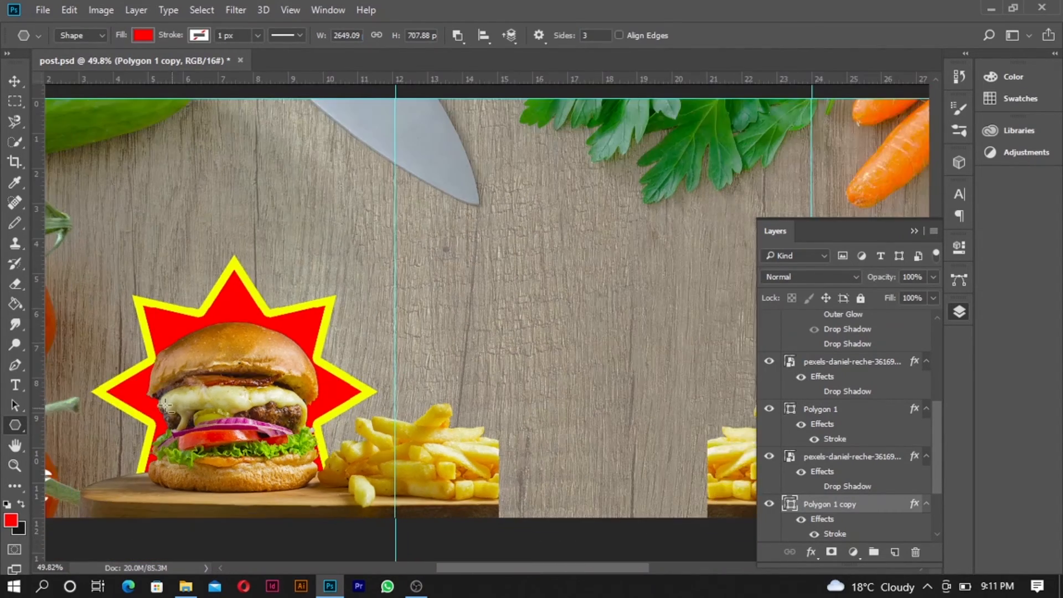
scroll(259, 436, down, 1)
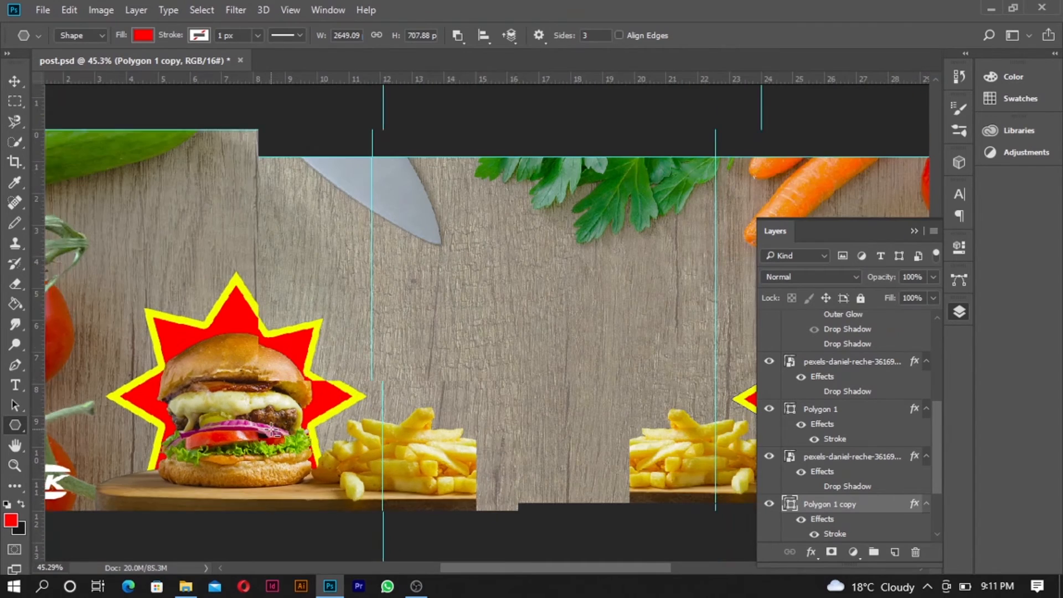
scroll(266, 432, up, 2)
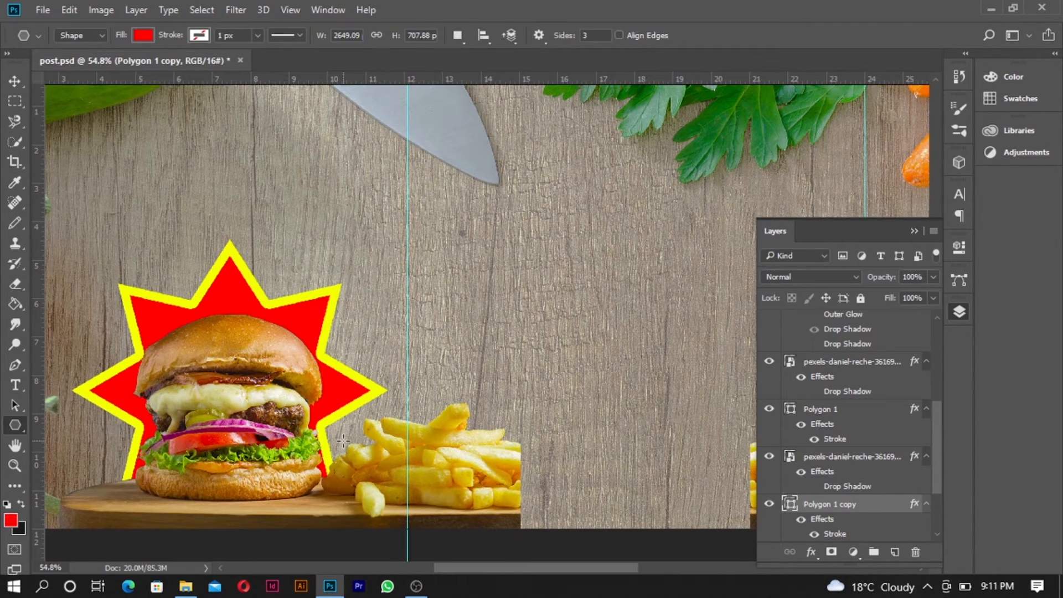
- Switch to File Explorer, compare the original pexels-daniel-reche-3616956 JPG with its background-free PNG, and return to Photoshop
click(186, 586)
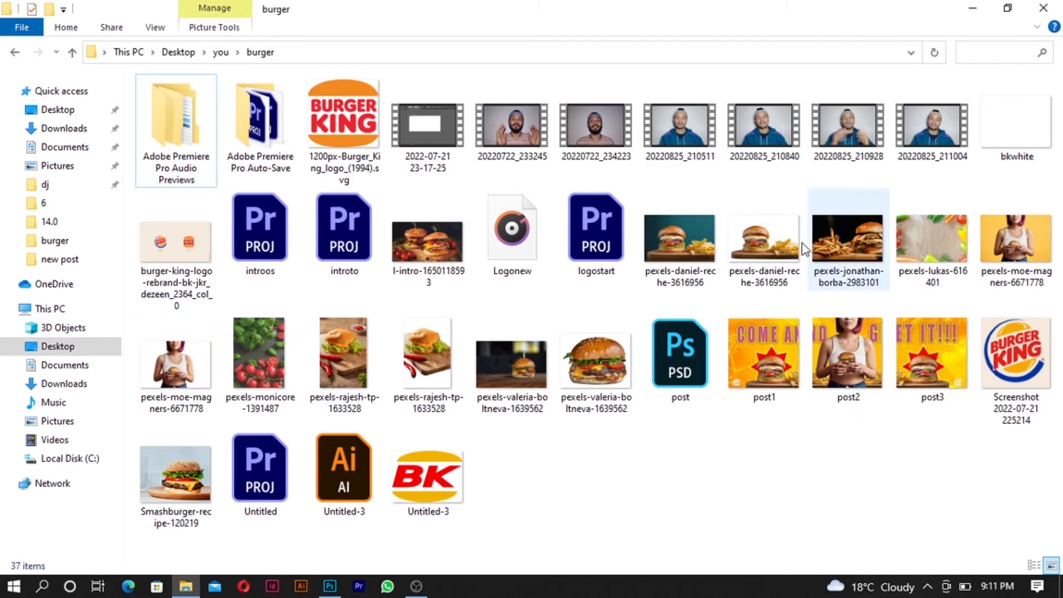
double_click(704, 257)
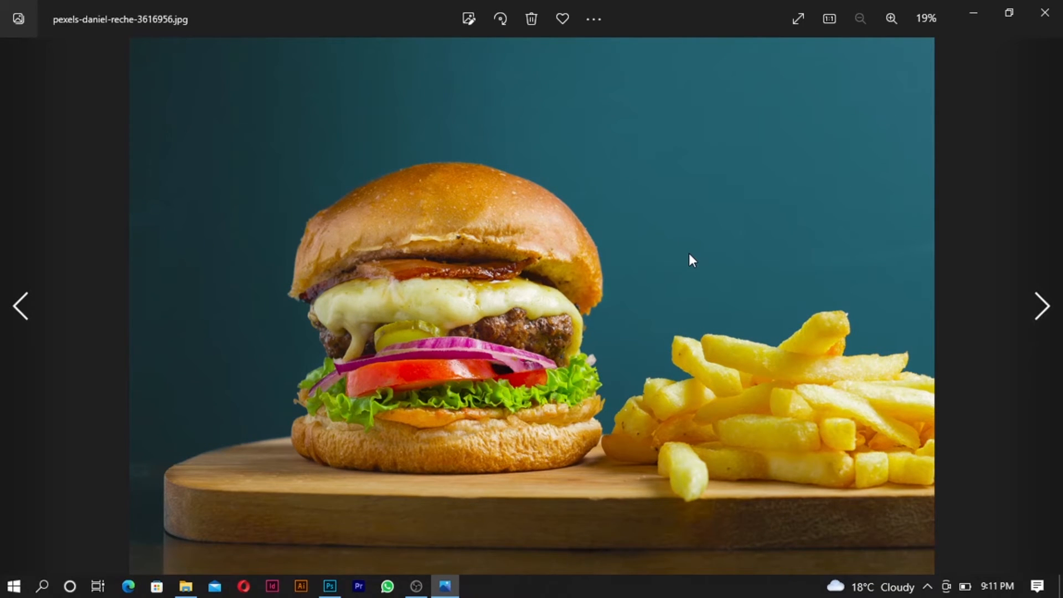
key(Right)
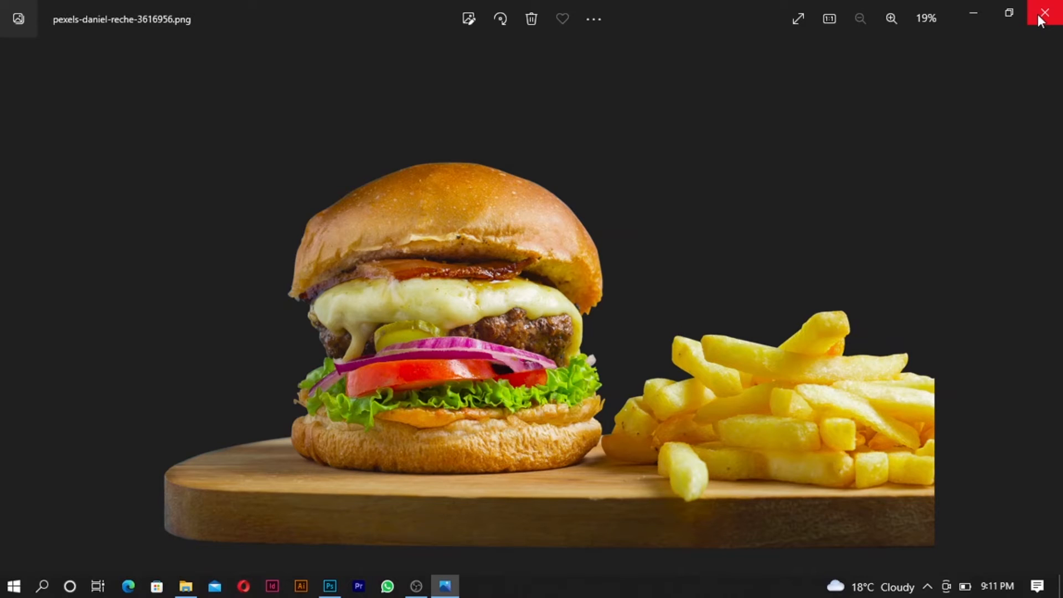
click(1040, 17)
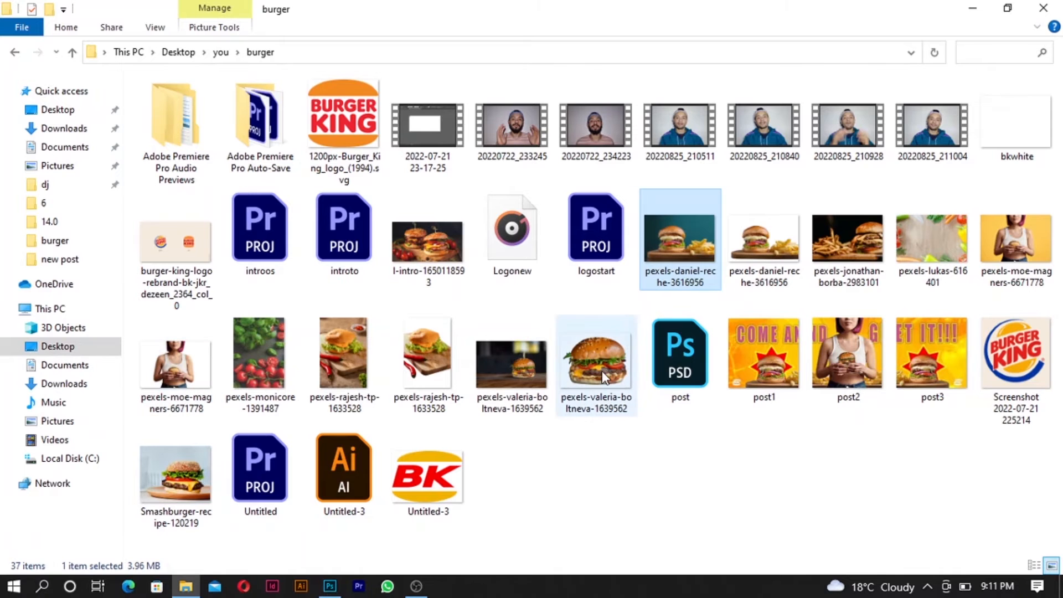
click(330, 587)
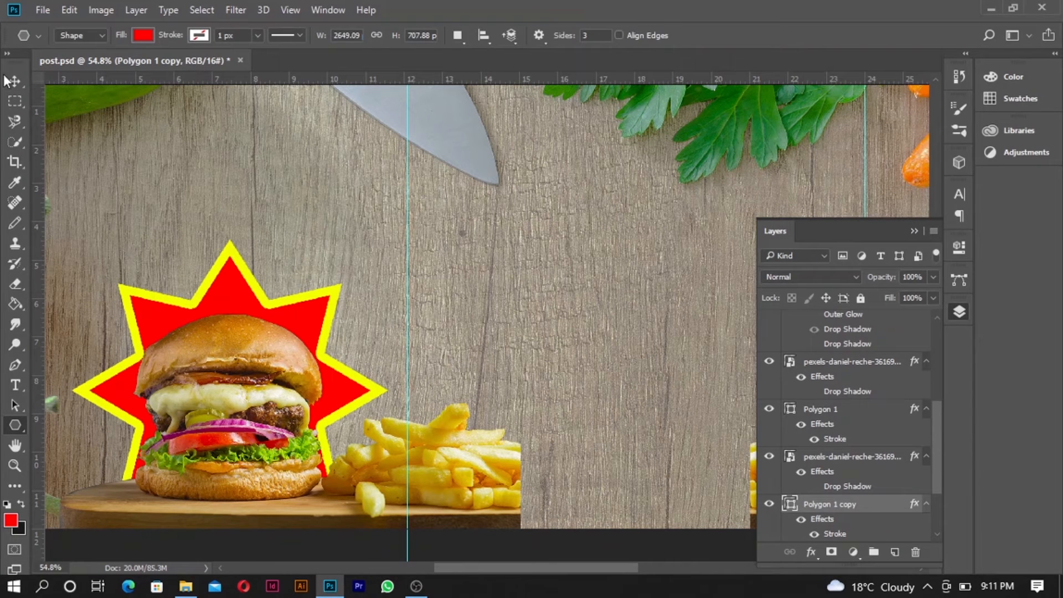
- Select the first panel's burger layer with the Move tool, try it below Polygon 1 in the layer order, and restore it above
click(21, 84)
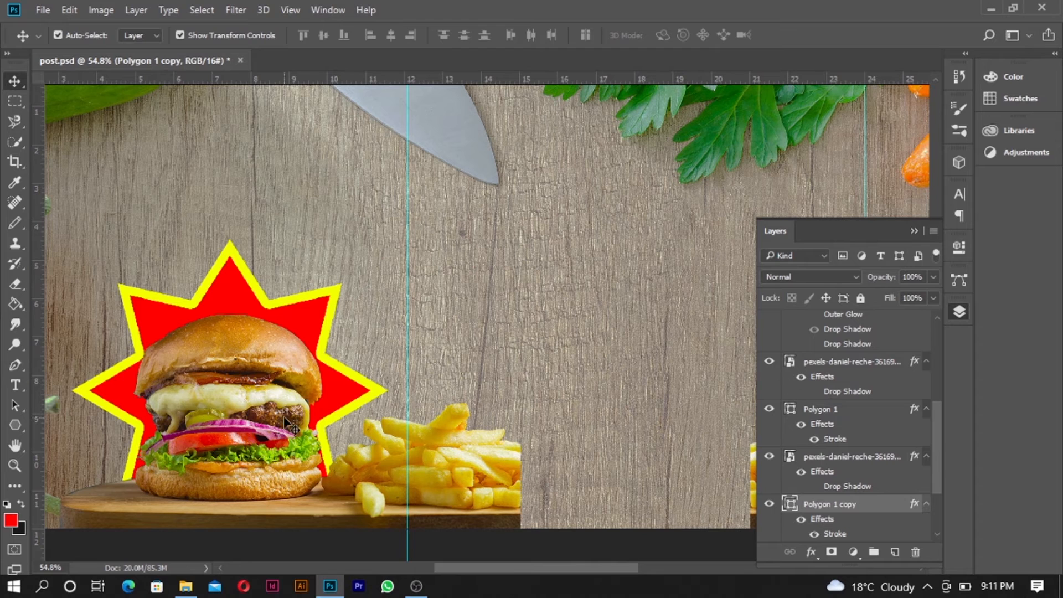
click(264, 410)
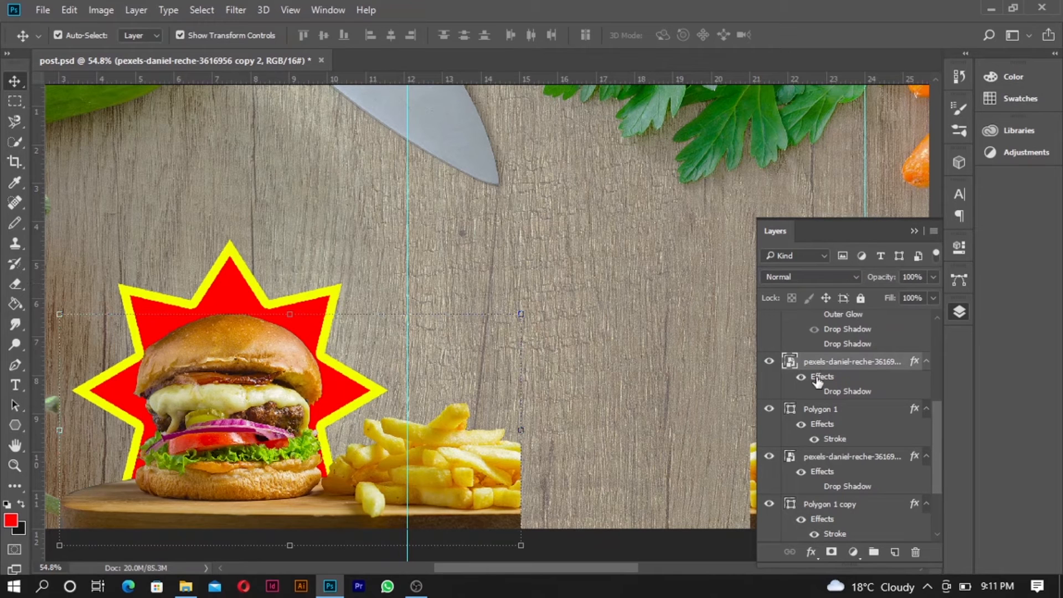
drag(818, 372, 853, 355)
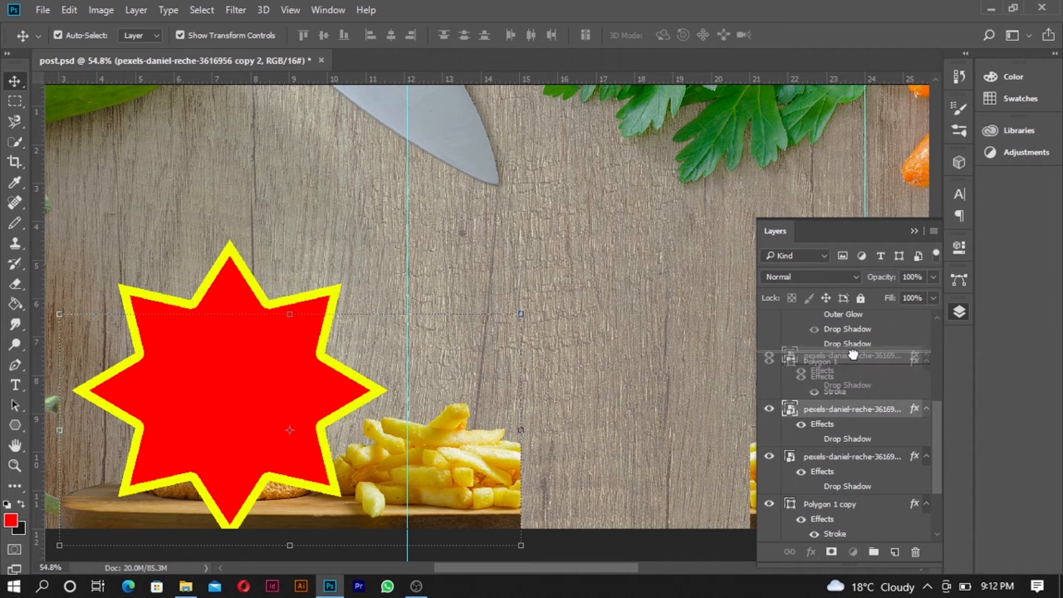
drag(853, 354, 853, 355)
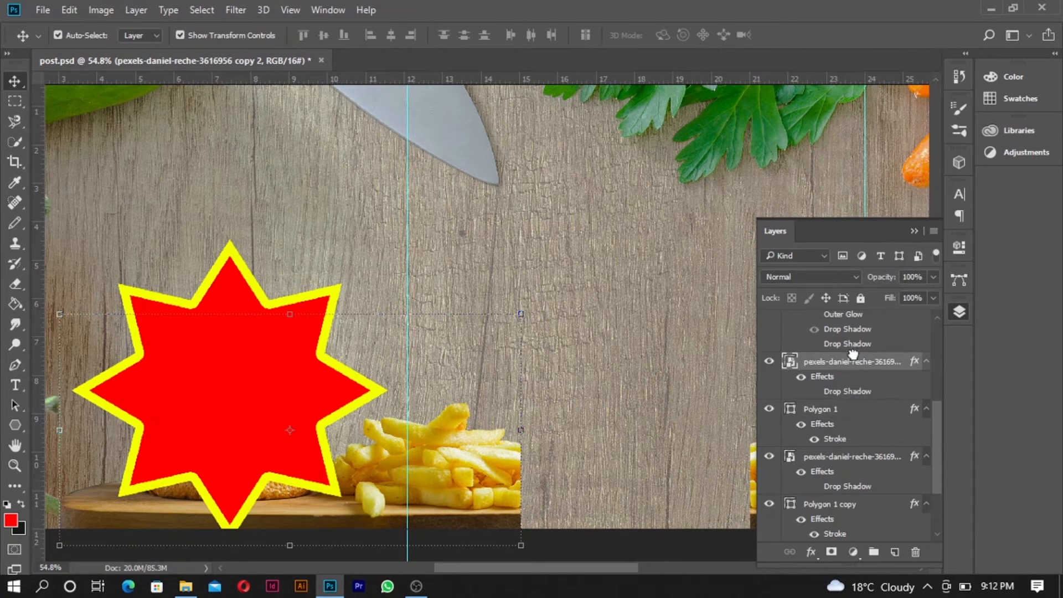
- Show the pexels-moe-magners layer with the woman holding a burger, keeping the COME AND text hidden
scroll(852, 366, up, 4)
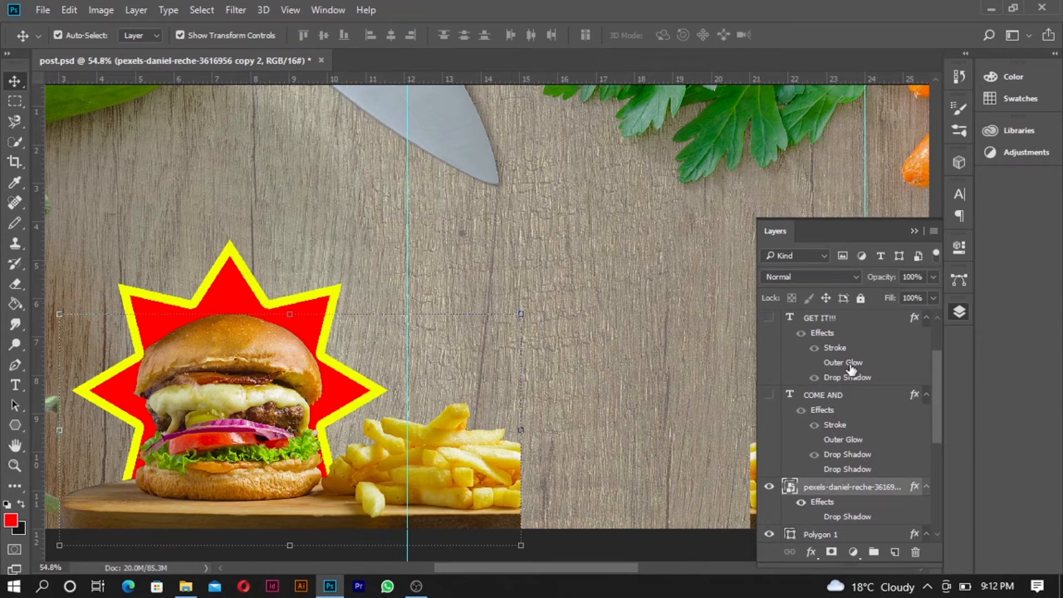
scroll(852, 370, up, 2)
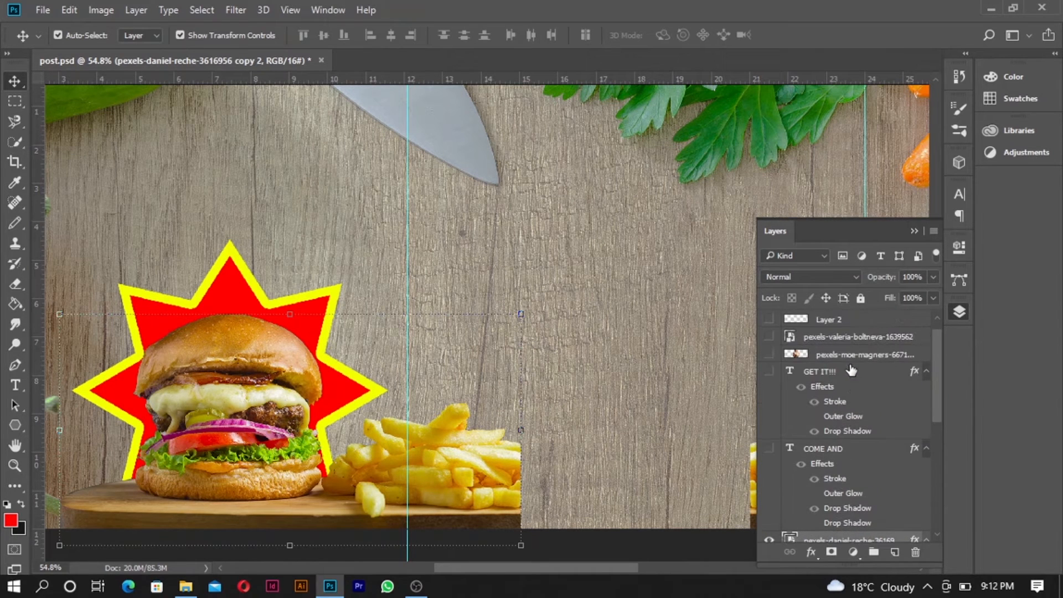
scroll(838, 392, down, 2)
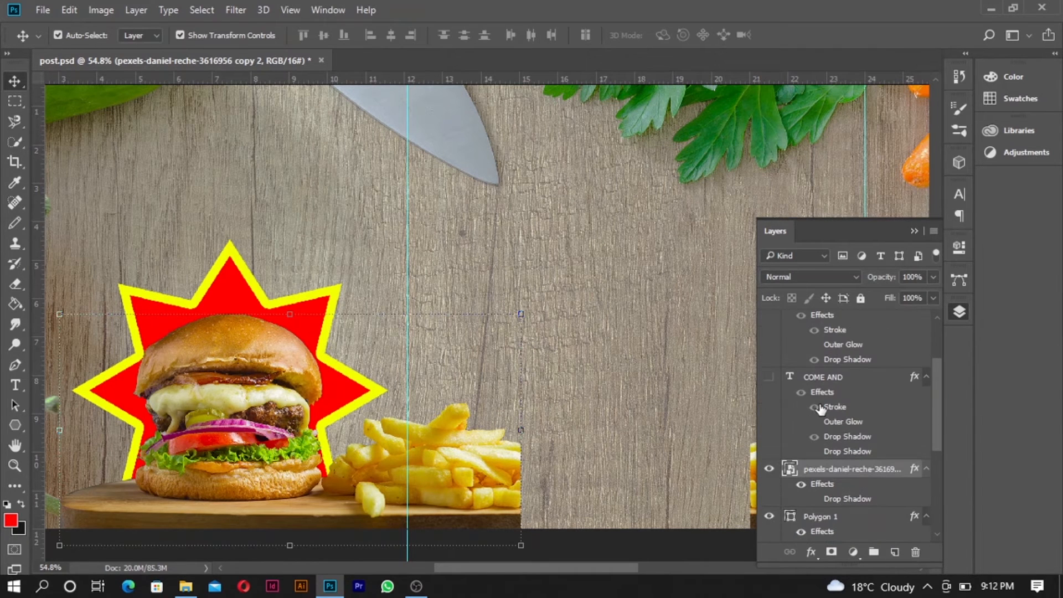
click(769, 377)
click(769, 379)
scroll(770, 377, up, 3)
click(769, 373)
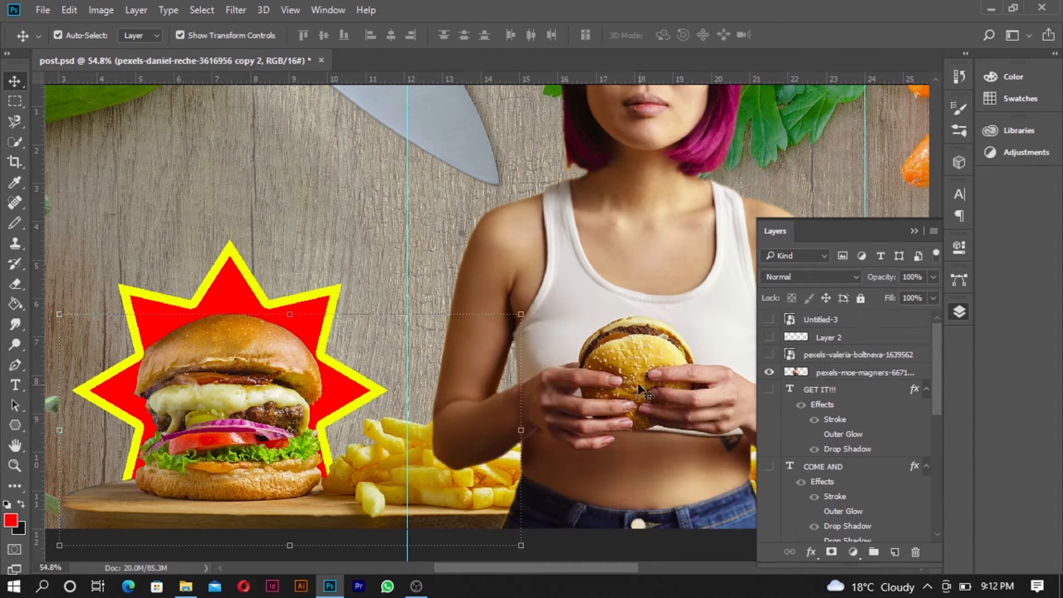
- Collapse the layer list, select the woman's layer on the canvas, and examine her placement in the middle panel
click(916, 232)
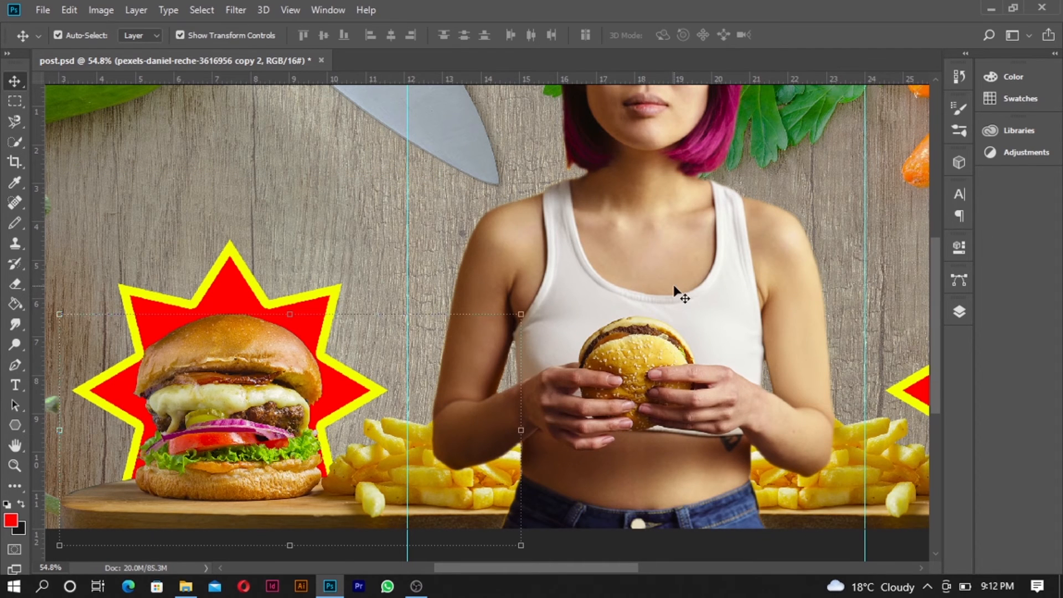
scroll(676, 291, down, 3)
scroll(717, 247, up, 3)
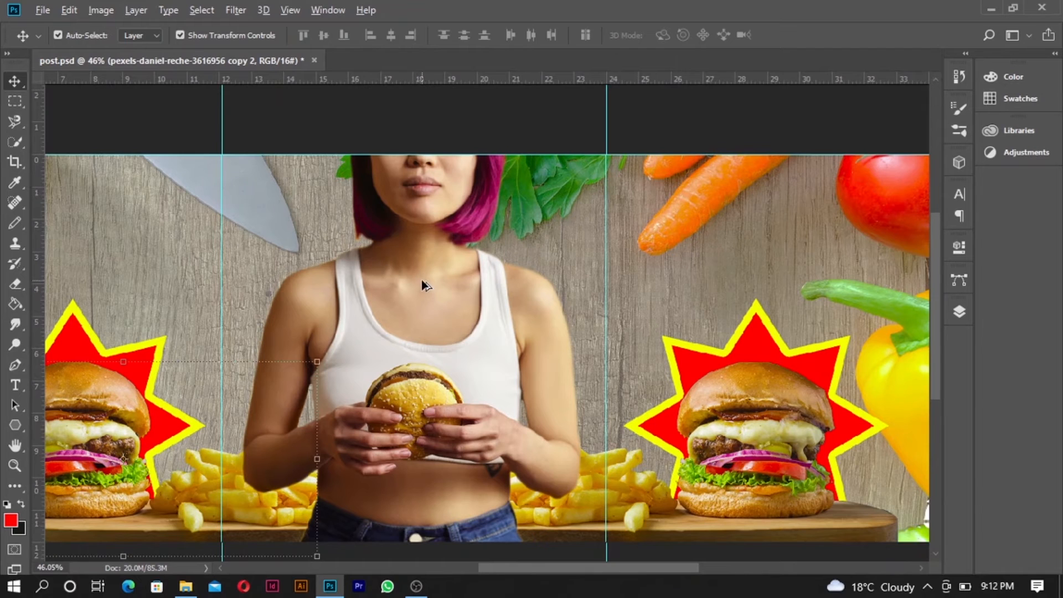
scroll(421, 282, down, 2)
scroll(364, 331, up, 2)
click(497, 323)
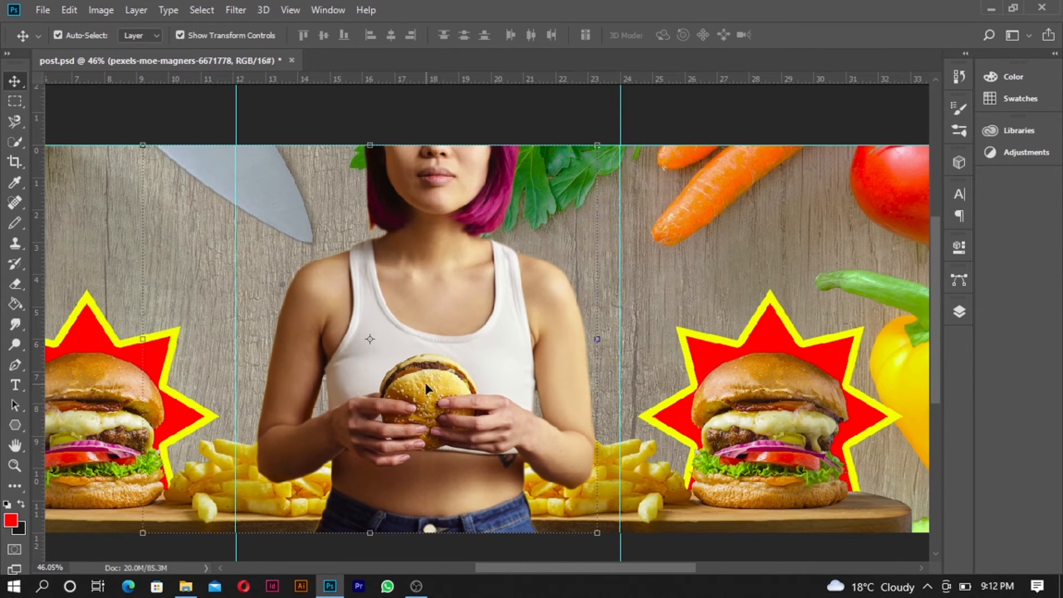
scroll(426, 387, down, 1)
scroll(426, 387, up, 1)
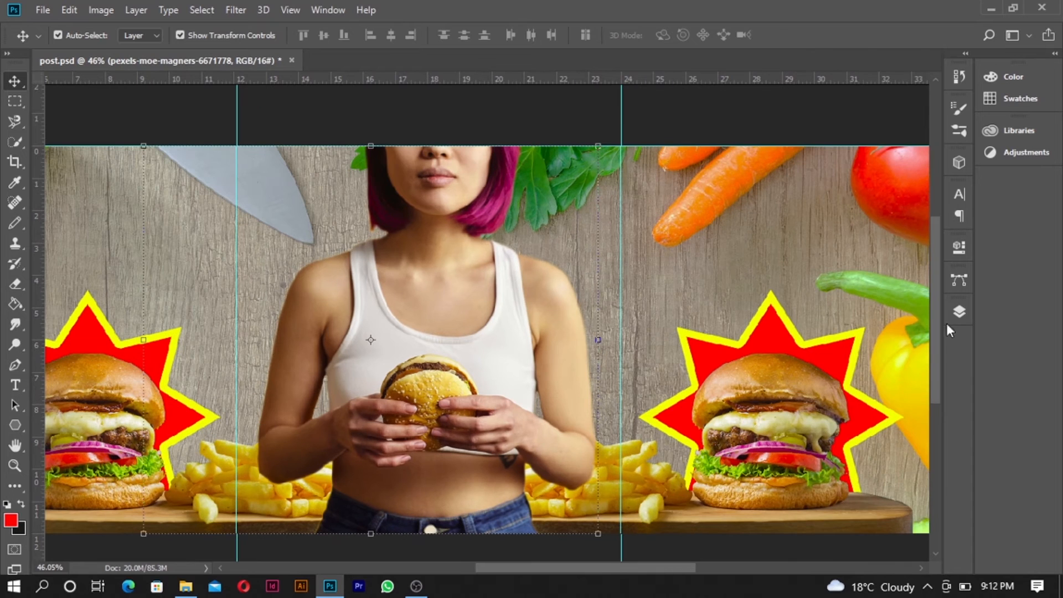
- Show the pexels-valeria-boltneva burger layer over the burger in the woman's hands and view it up close
click(958, 313)
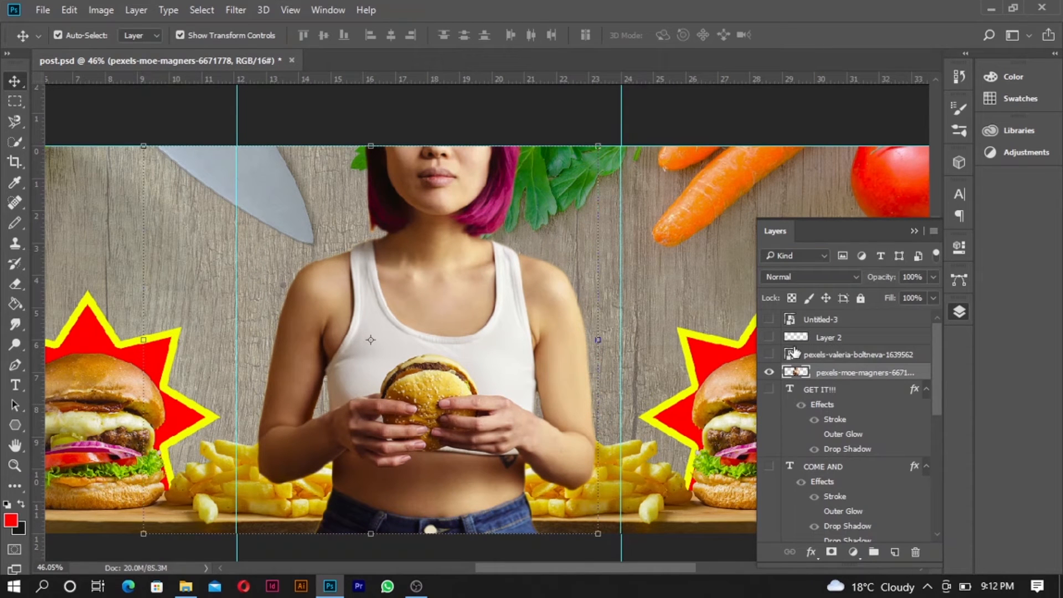
scroll(791, 445, down, 4)
scroll(794, 445, up, 2)
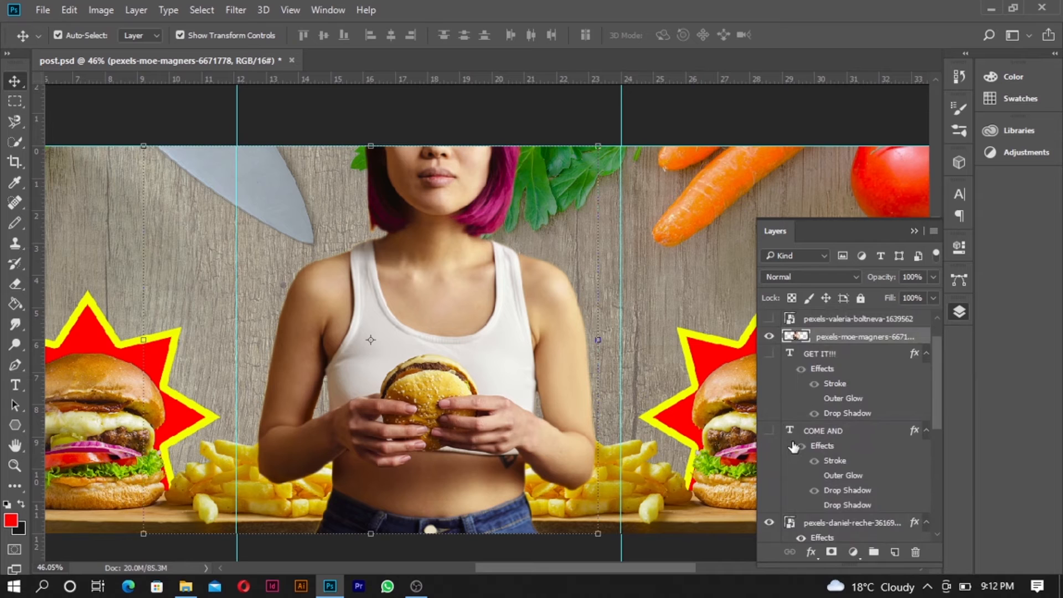
scroll(793, 447, up, 2)
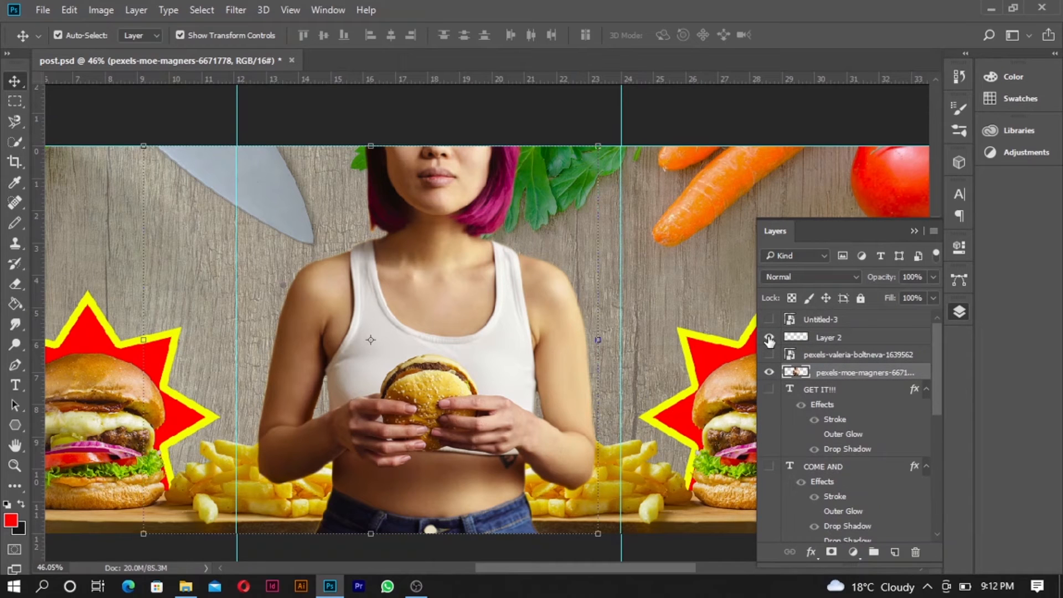
click(769, 354)
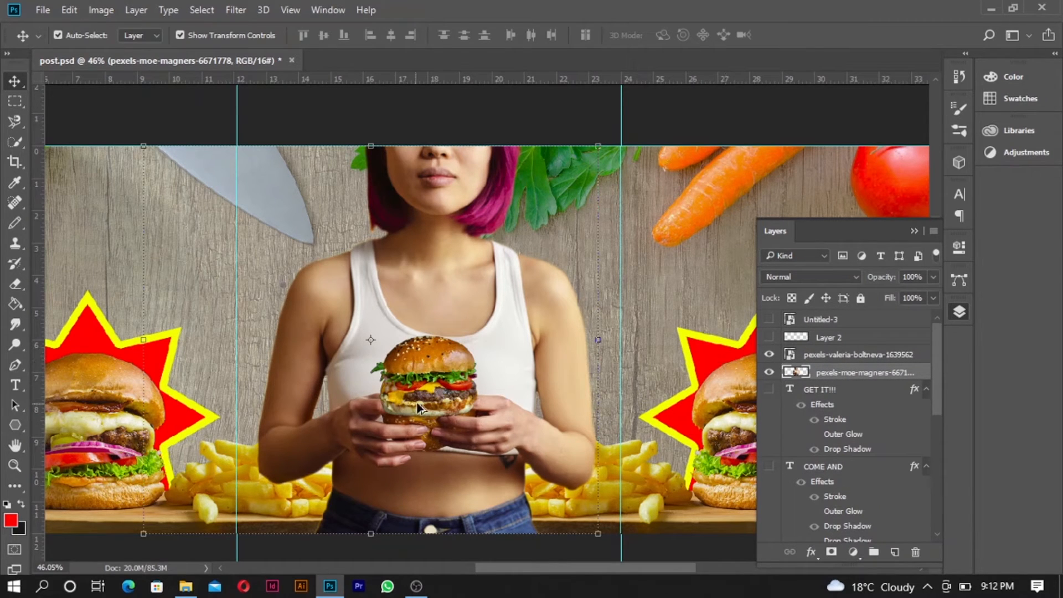
scroll(418, 408, up, 3)
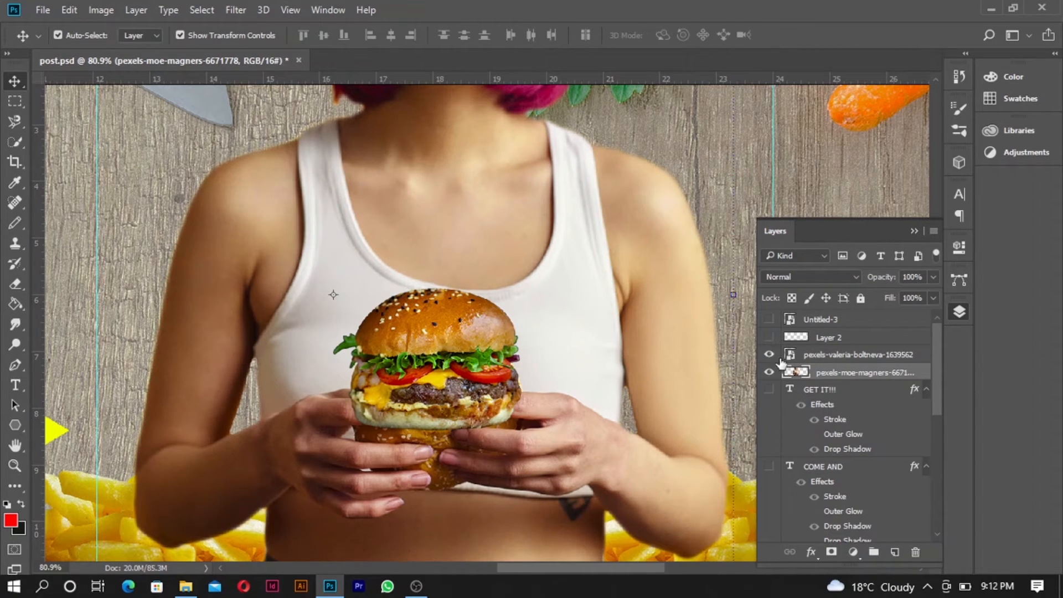
- Select Layer 2 and show its fingers over the new burger, toggling its visibility to compare and leaving it shown
click(800, 338)
click(769, 337)
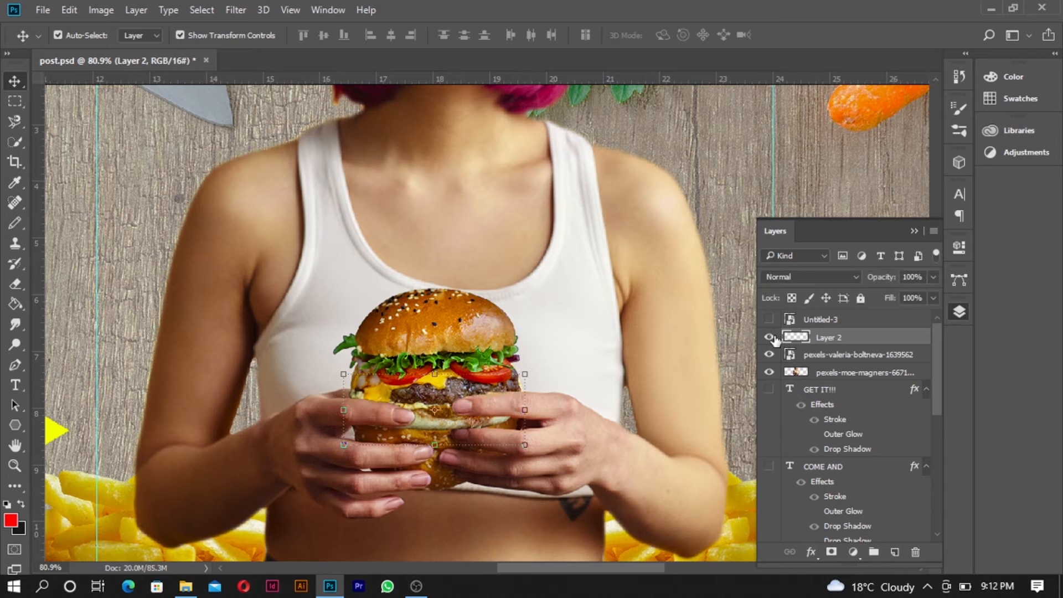
click(769, 337)
click(772, 337)
scroll(467, 426, up, 2)
click(770, 337)
click(770, 337)
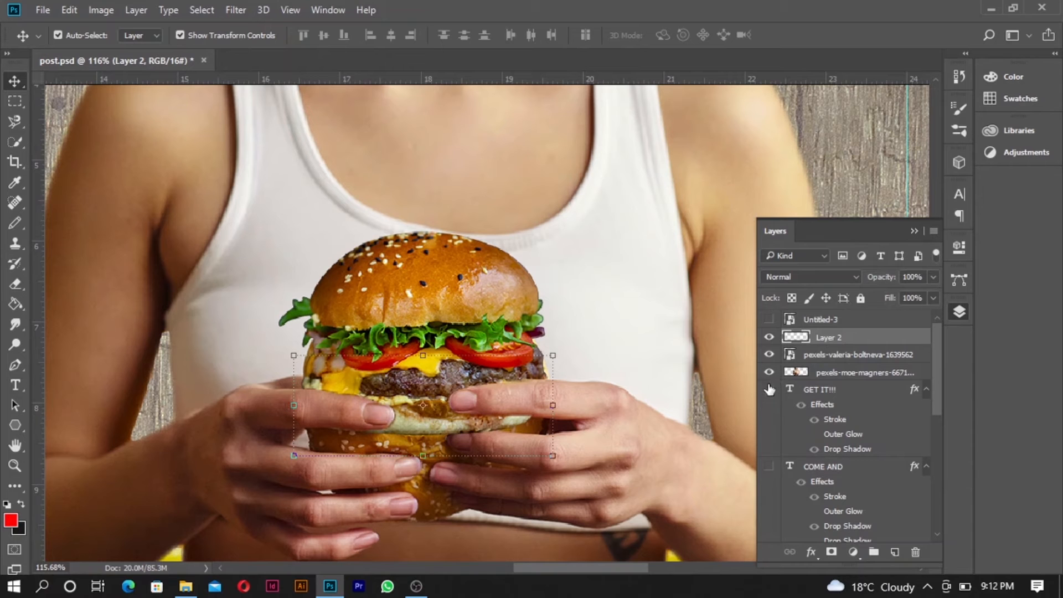
- Hide the pexels-valeria-boltneva burger layer and select the pexels-moe-magners layer, keeping the hands in close view
click(769, 370)
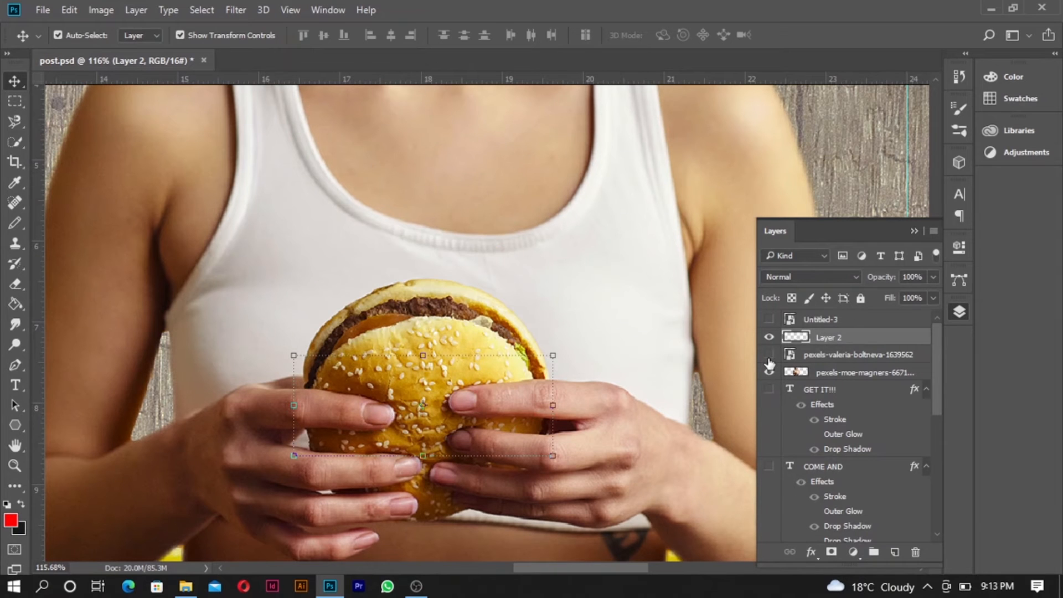
scroll(345, 435, up, 3)
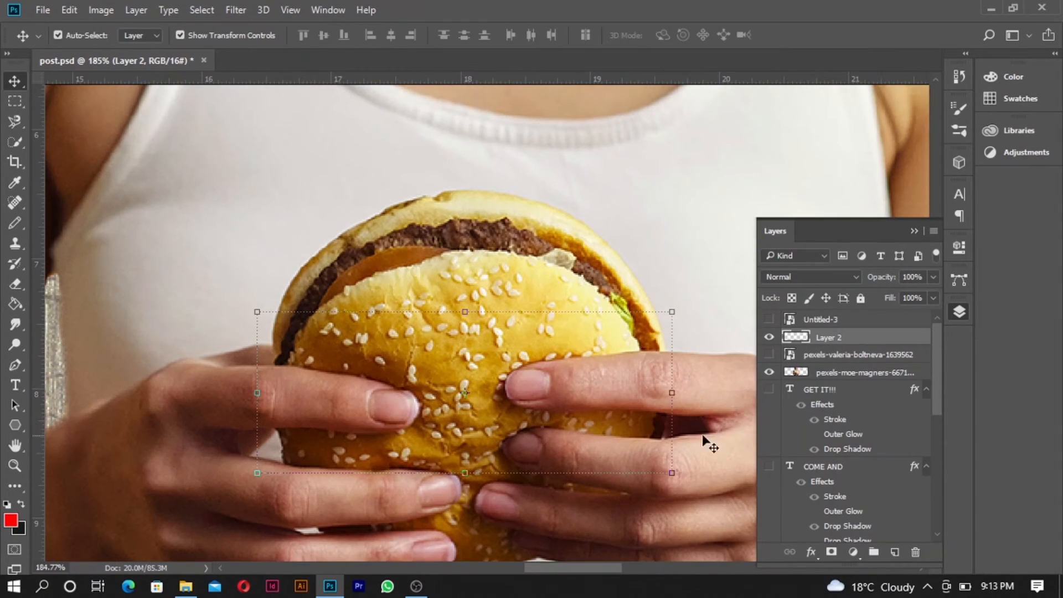
click(830, 376)
scroll(466, 423, down, 6)
scroll(467, 424, up, 3)
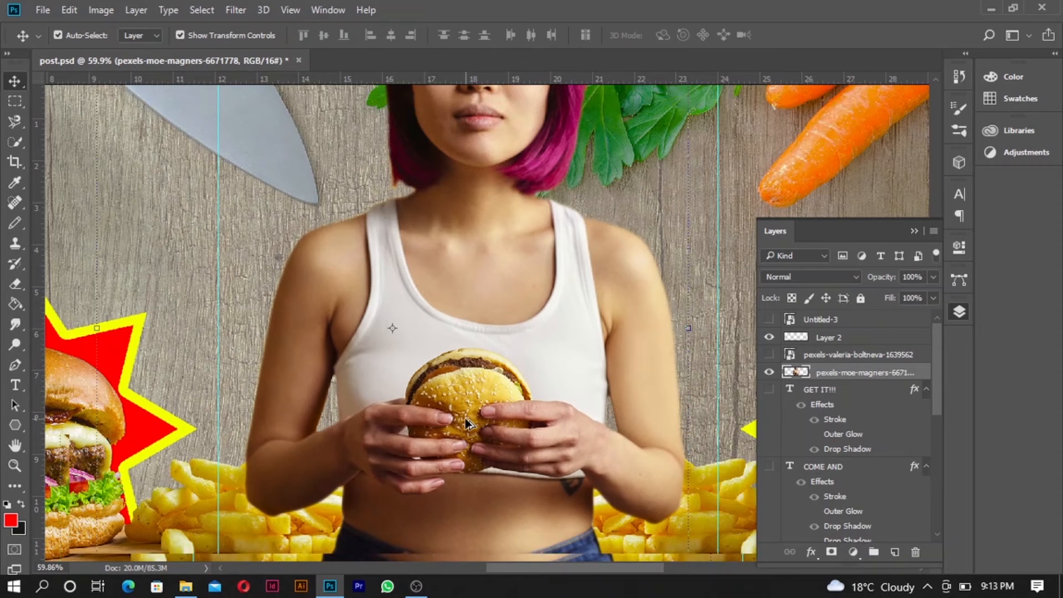
scroll(467, 423, up, 2)
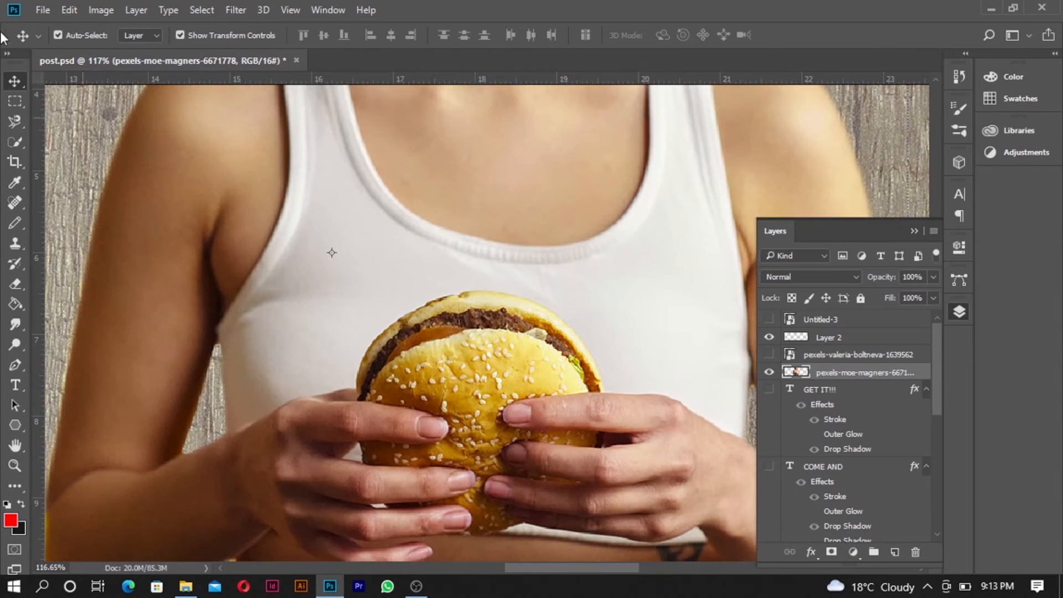
- Select the uppermost finger of each hand over the burger with the Quick Selection tool
click(19, 142)
click(73, 142)
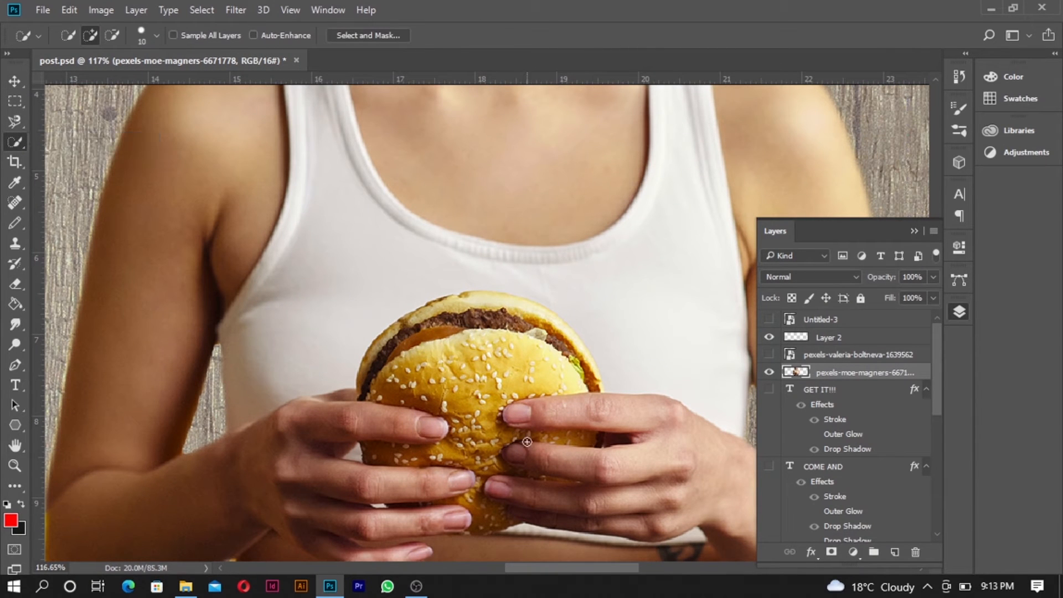
drag(535, 411, 564, 413)
drag(430, 428, 435, 434)
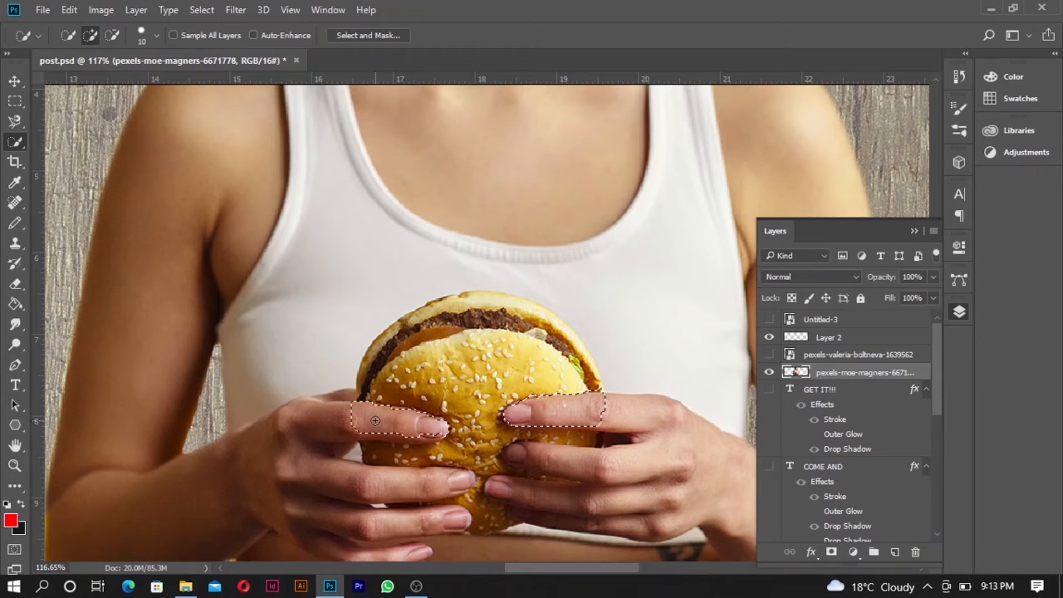
- Refine the Quick Selection around the uppermost finger on the burger's left side, subtracting the bun area beneath it
click(433, 440)
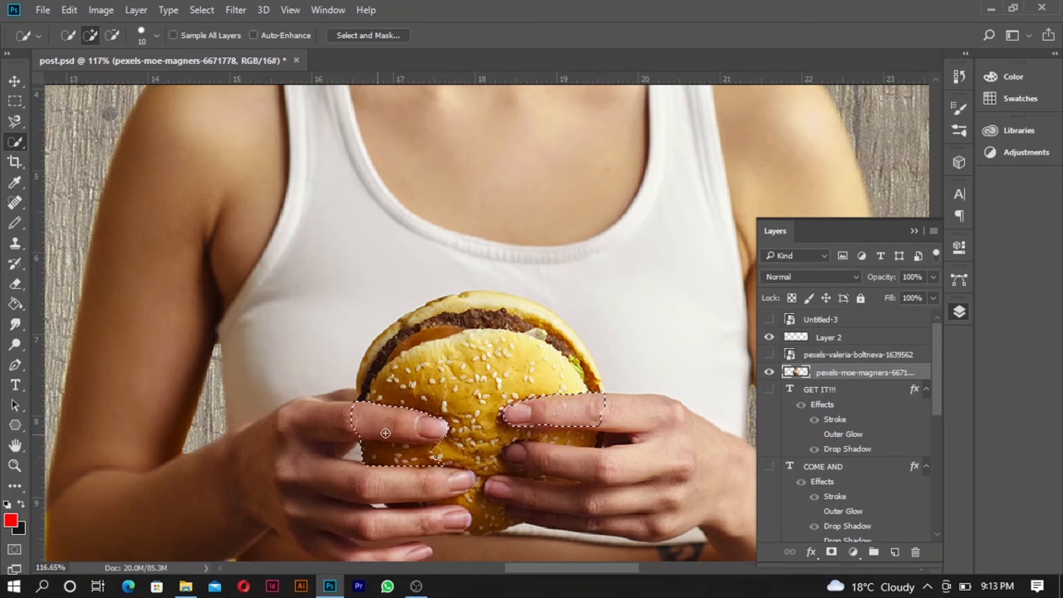
click(436, 455)
key(alt)
alt+click(410, 454)
drag(411, 454, 383, 461)
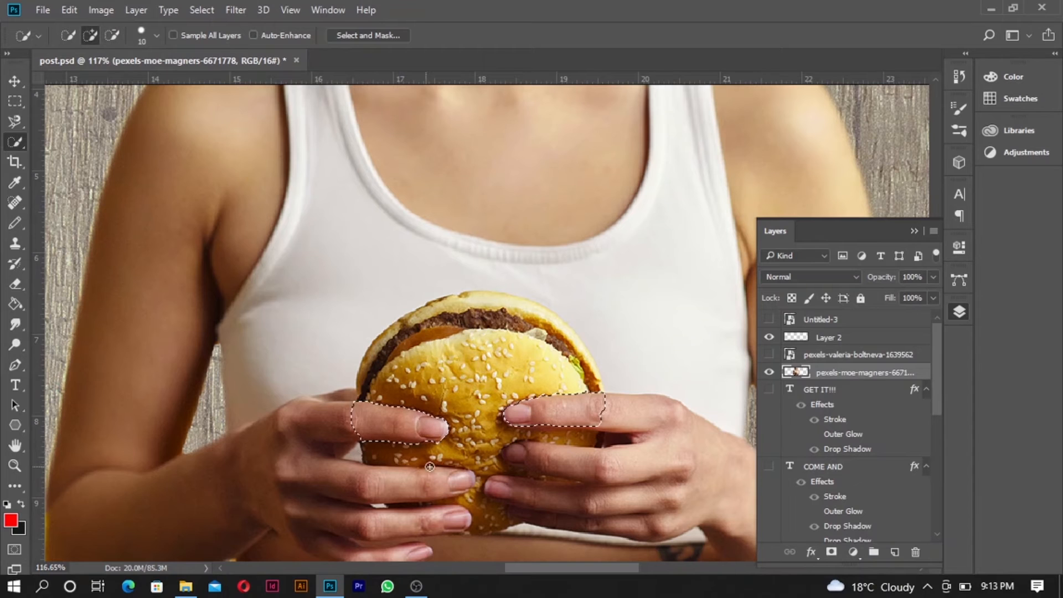
- Copy the selected fingers to a new layer, and delete that duplicate layer after deselecting
click(17, 85)
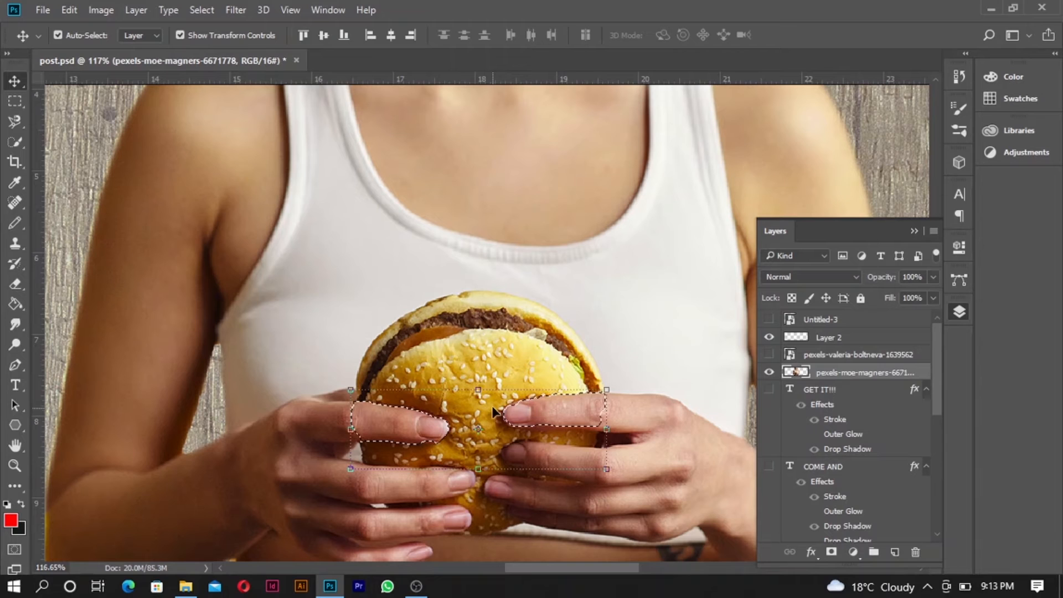
key(ctrl)
click(894, 559)
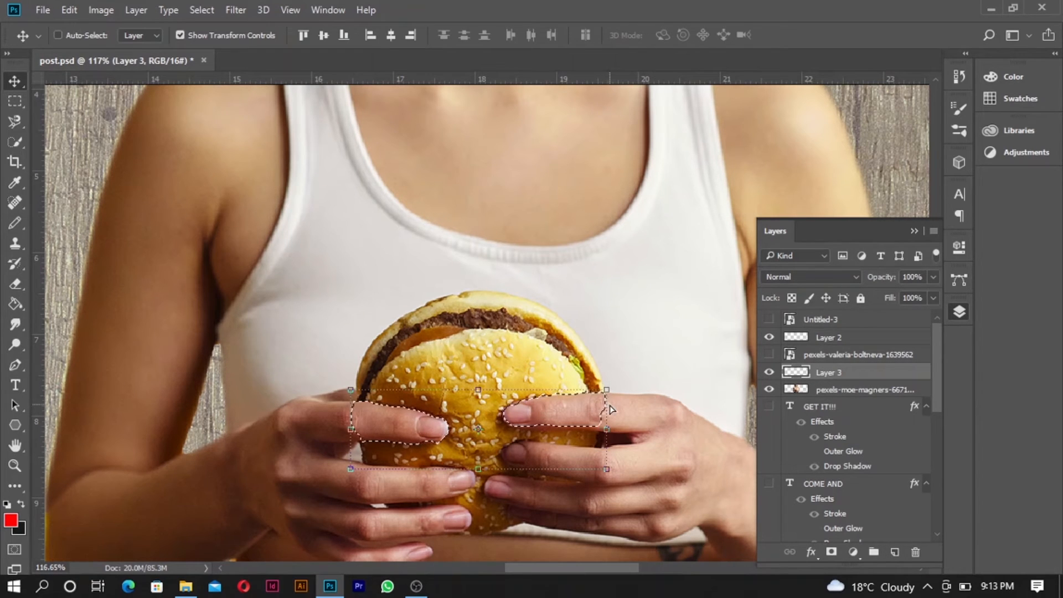
key(ctrl+d)
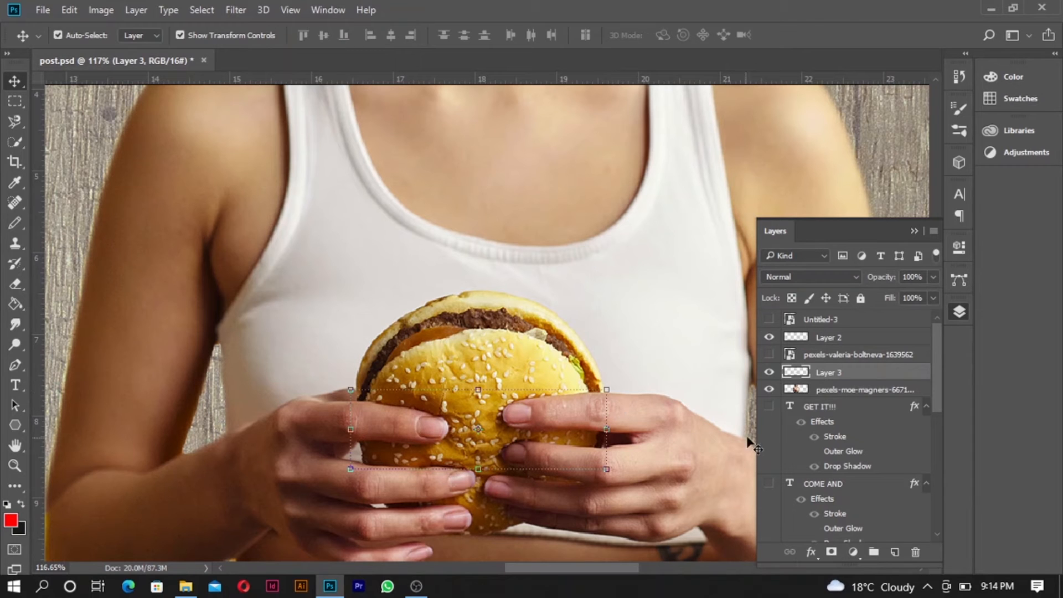
drag(832, 375, 915, 551)
- Show the pexels-valeria-boltneva burger layer beneath the Layer 2 fingers and check how it sits in the woman's hands
click(830, 339)
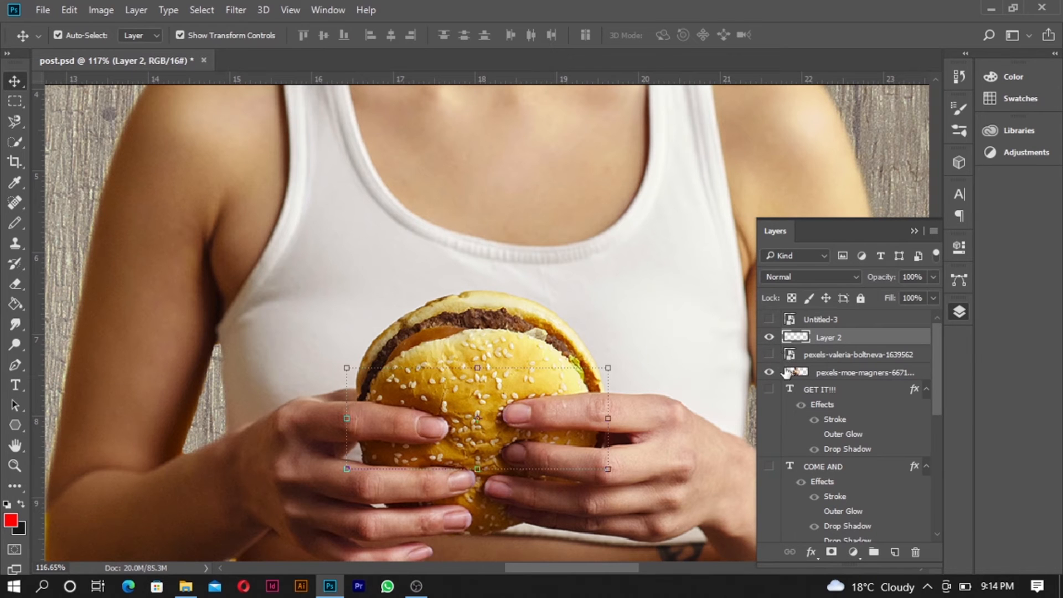
click(778, 357)
click(771, 355)
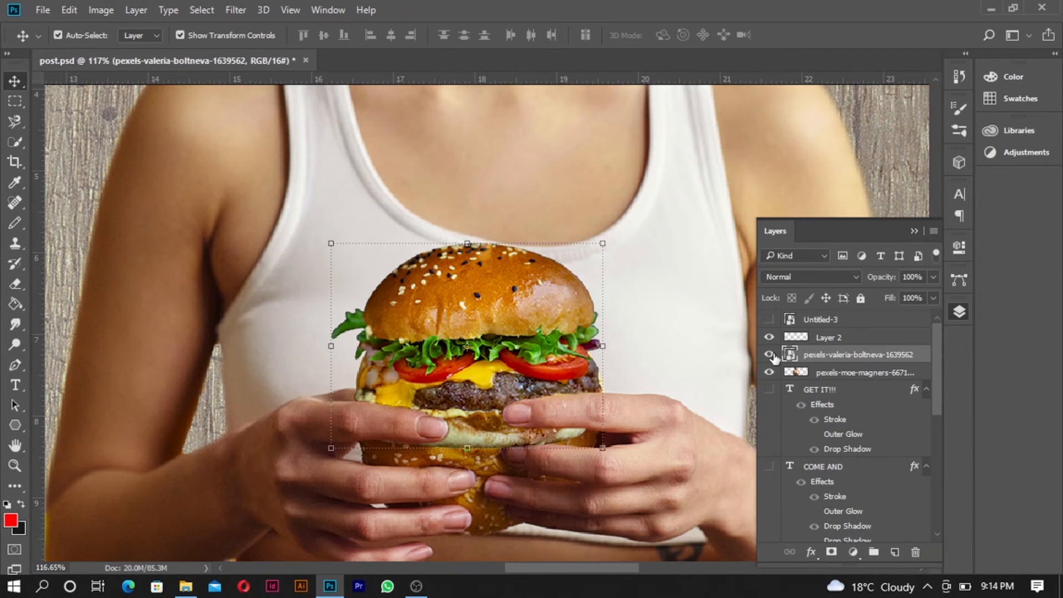
mouse_move(851, 360)
mouse_down()
mouse_move(858, 333)
mouse_move(864, 366)
mouse_up()
scroll(526, 417, down, 7)
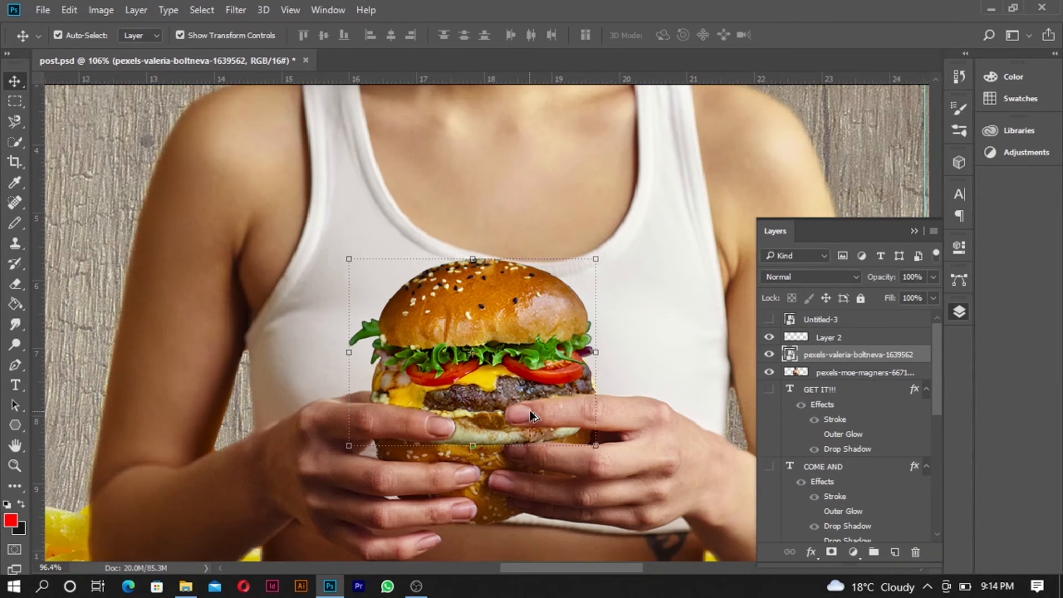
scroll(530, 415, up, 2)
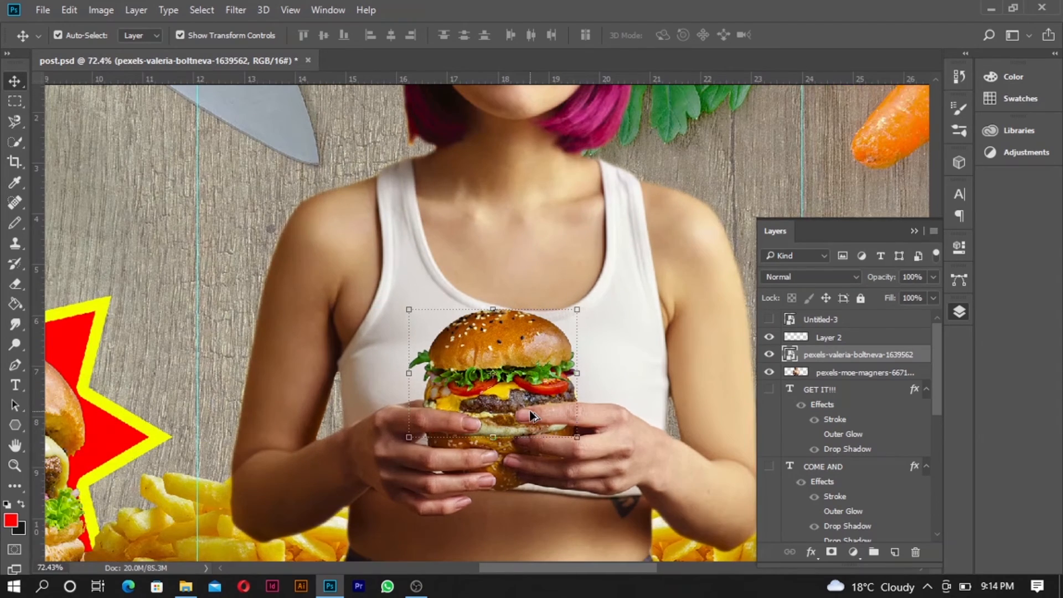
scroll(530, 415, down, 4)
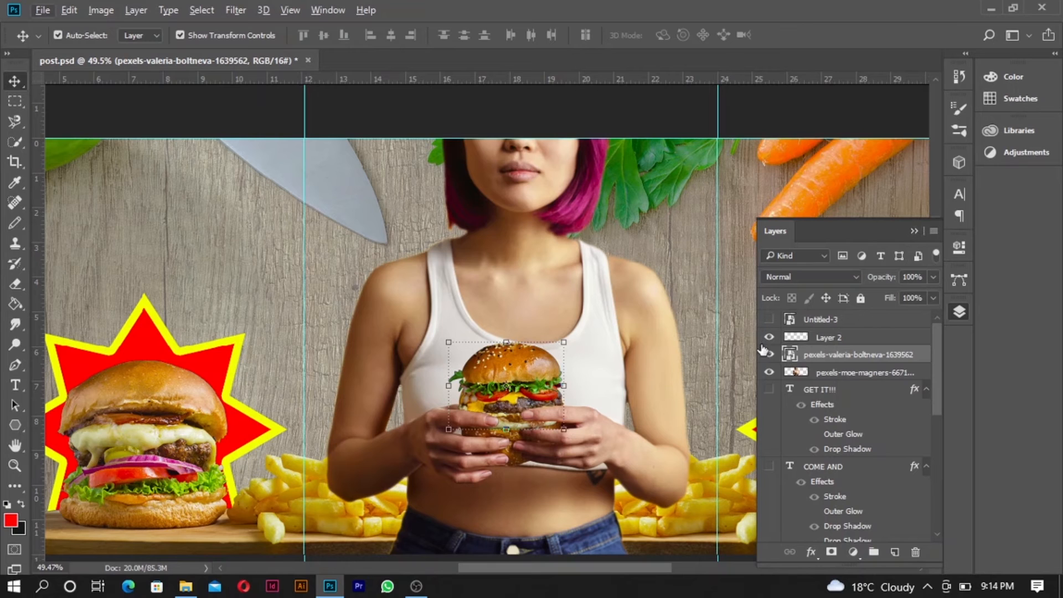
- Show the GET IT!!! and COME AND text layers and view the whole banner
click(769, 319)
scroll(771, 396, up, 1)
click(769, 390)
click(769, 466)
click(914, 231)
alt+scroll(437, 266, down, 3)
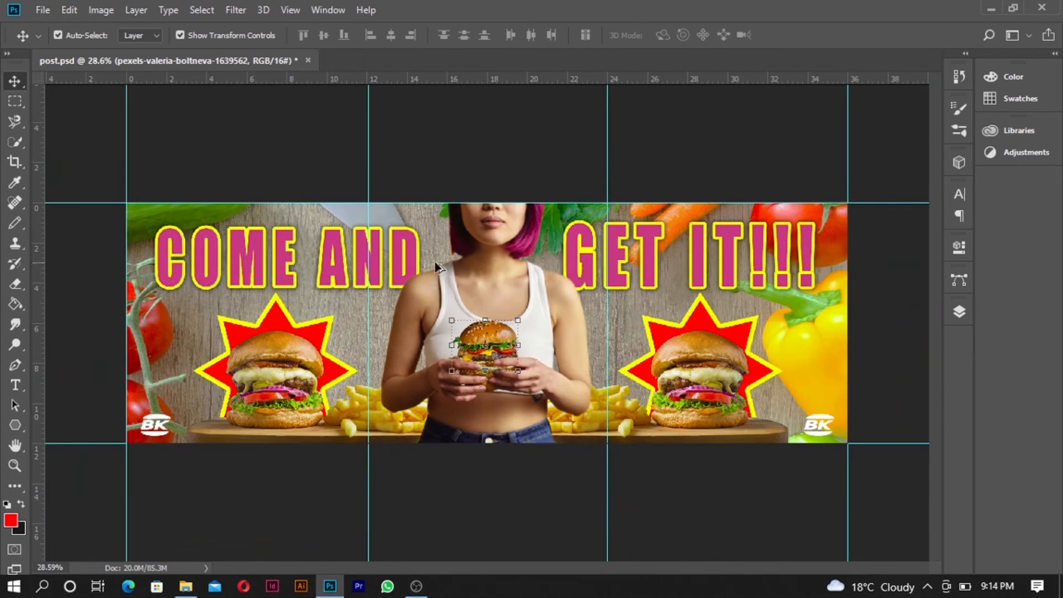
scroll(434, 261, up, 1)
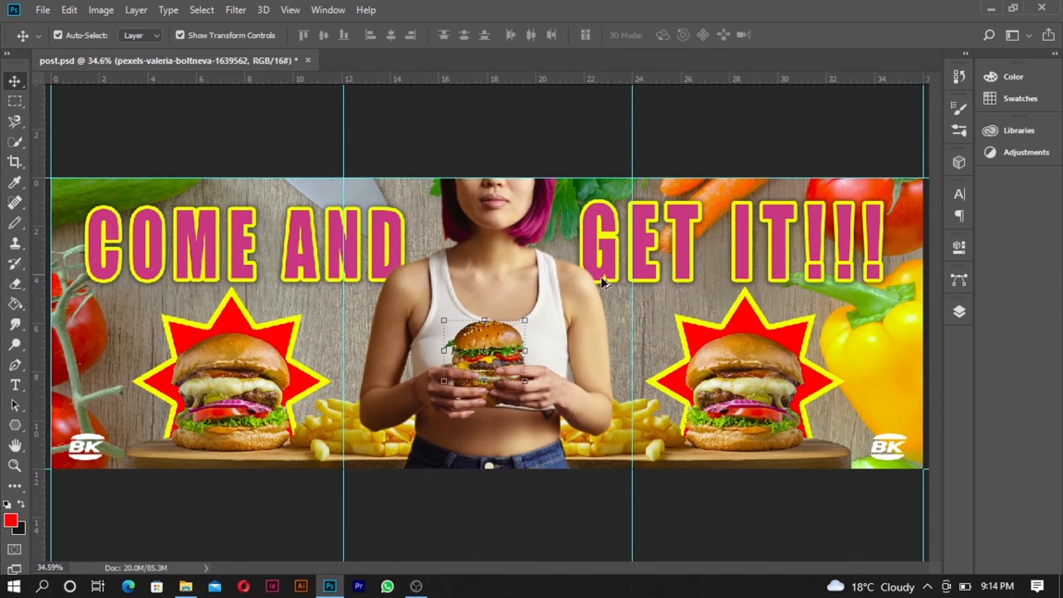
- Show the yellow Layer 1 beneath the pexels-lukas-616401 background and compare the two layers' blend modes
click(966, 313)
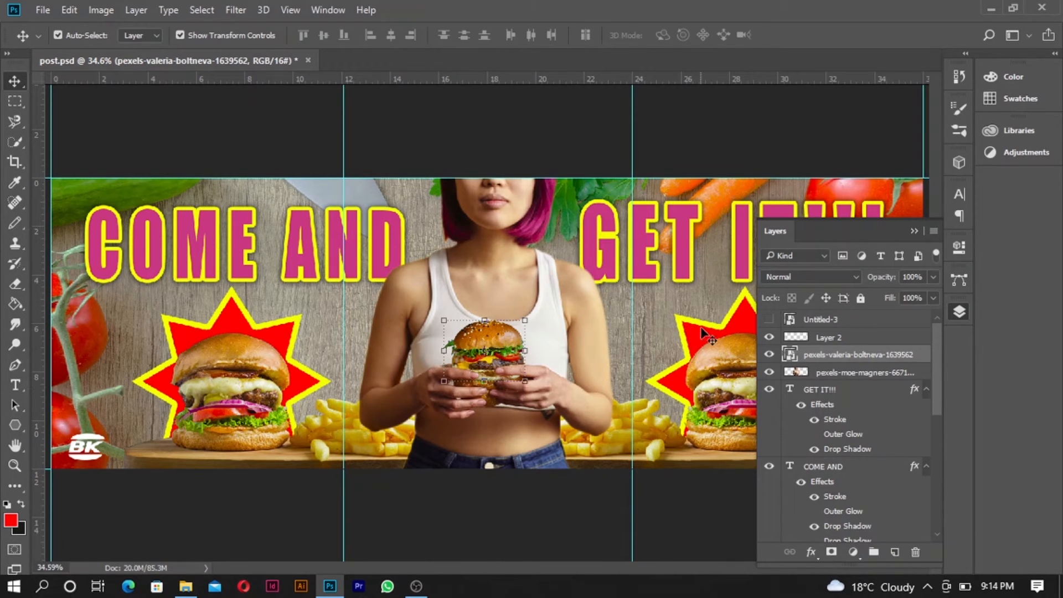
scroll(838, 467, down, 8)
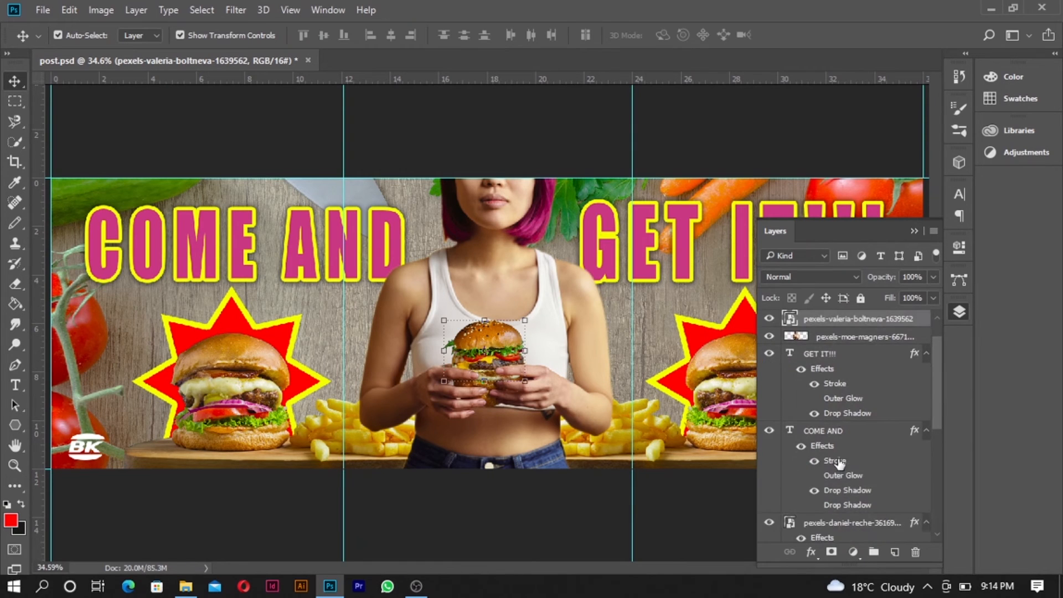
click(826, 517)
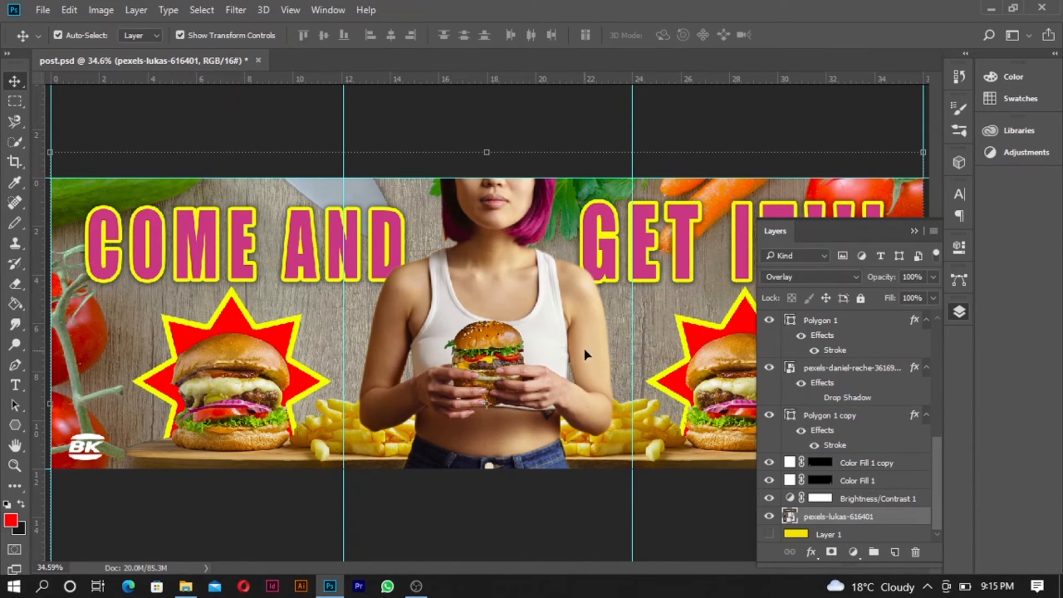
click(769, 534)
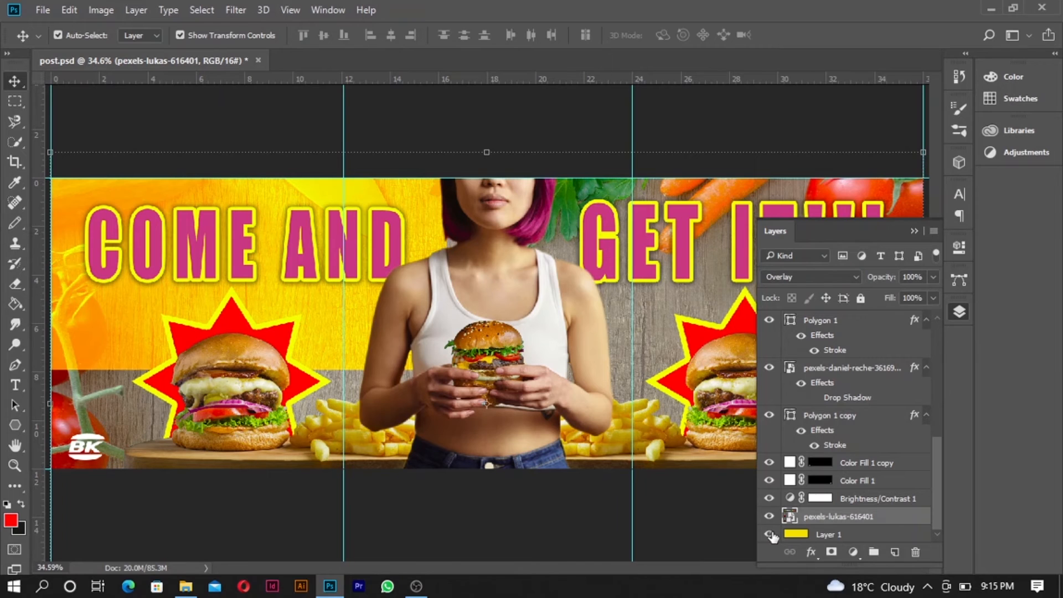
click(833, 536)
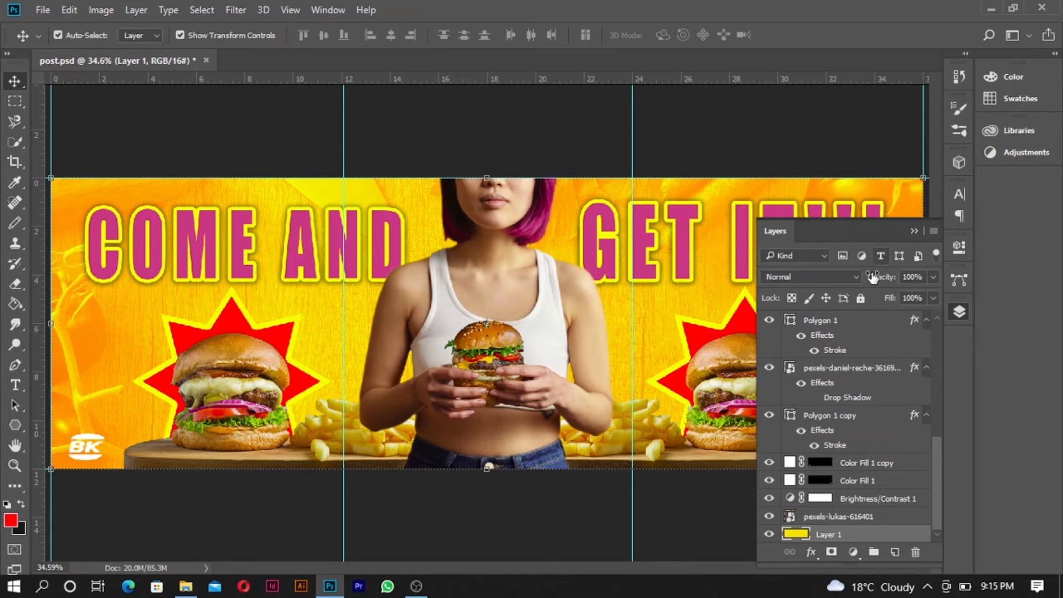
click(826, 518)
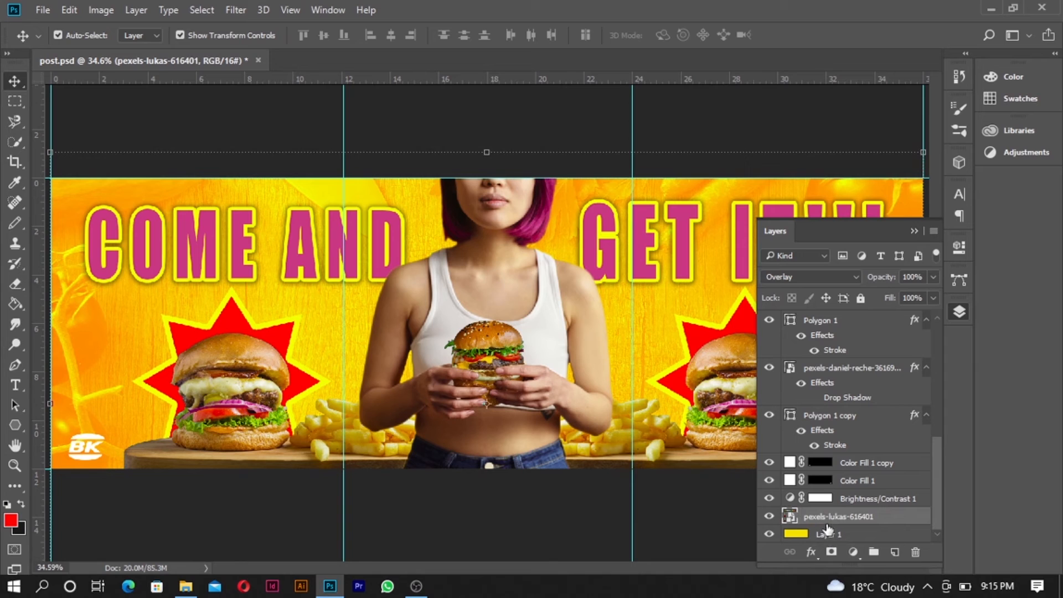
click(828, 535)
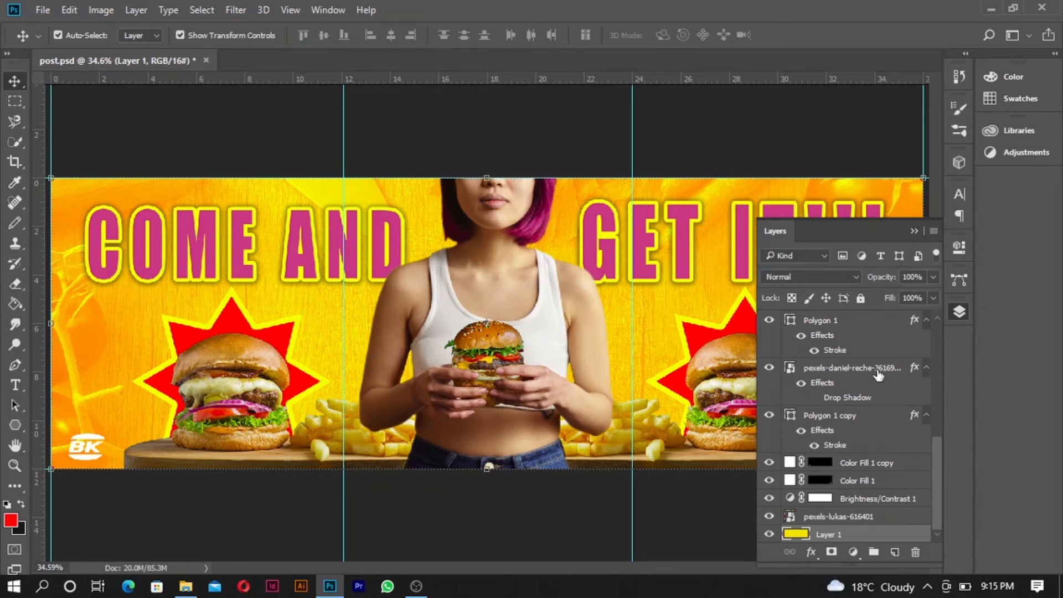
- Hide the polygon, burger, fries, text and woman layers, leaving only the tinted background and BK logos
drag(769, 415, 770, 324)
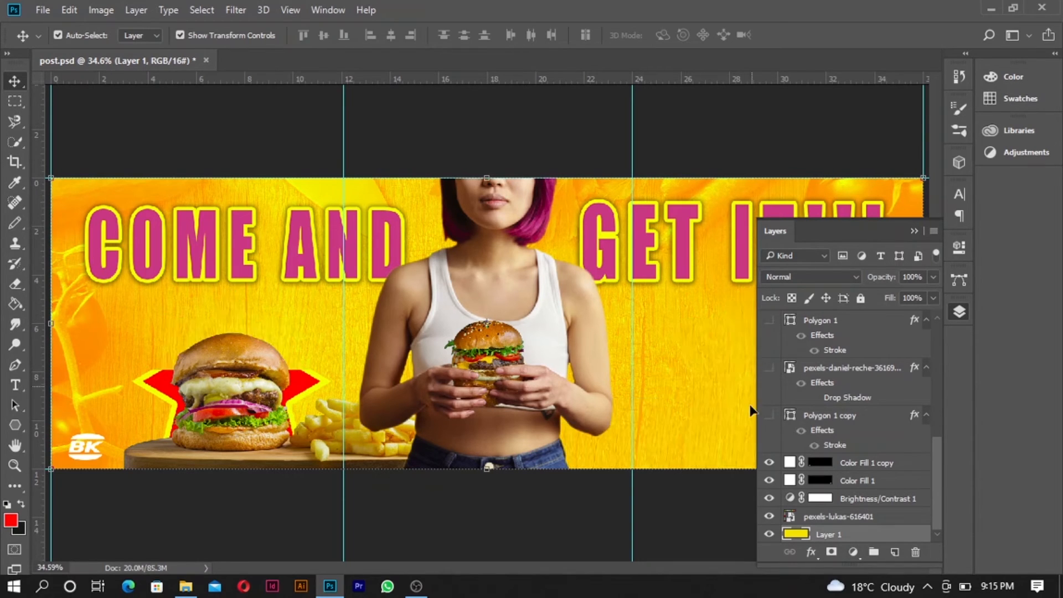
scroll(782, 395, up, 6)
click(770, 380)
scroll(777, 386, up, 4)
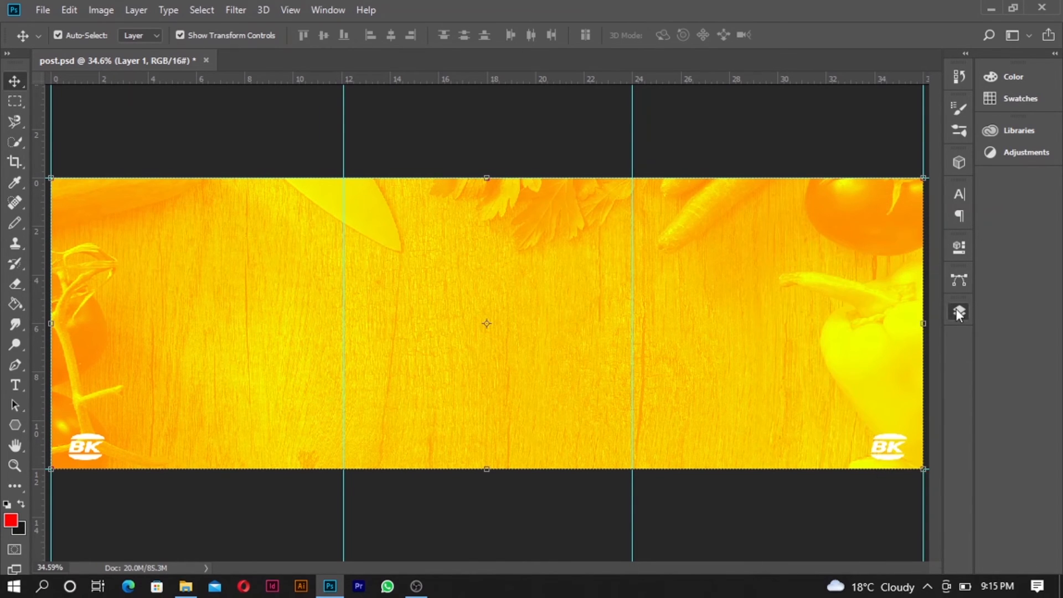
- Move the yellow Layer 1 above the pexels-lukas-616401 layer and set its blend mode to Overlay
click(958, 311)
scroll(819, 498, down, 10)
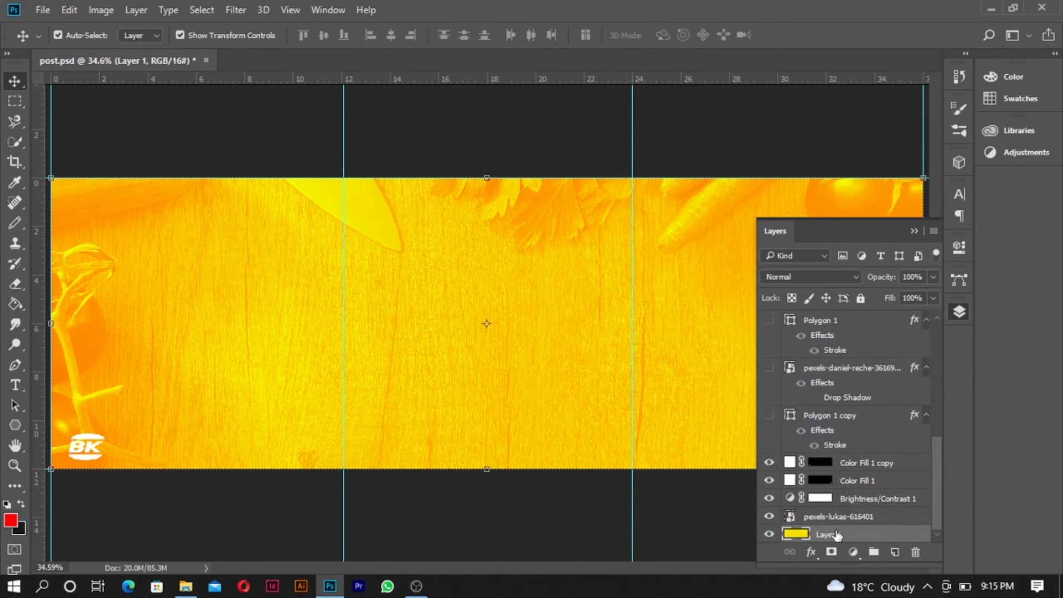
drag(836, 536, 841, 519)
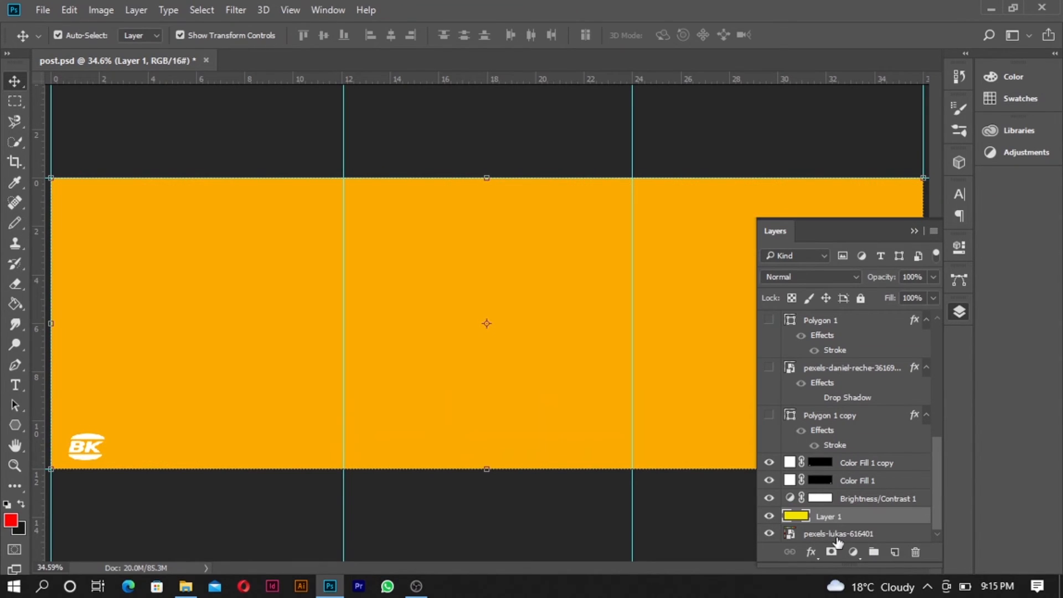
click(833, 534)
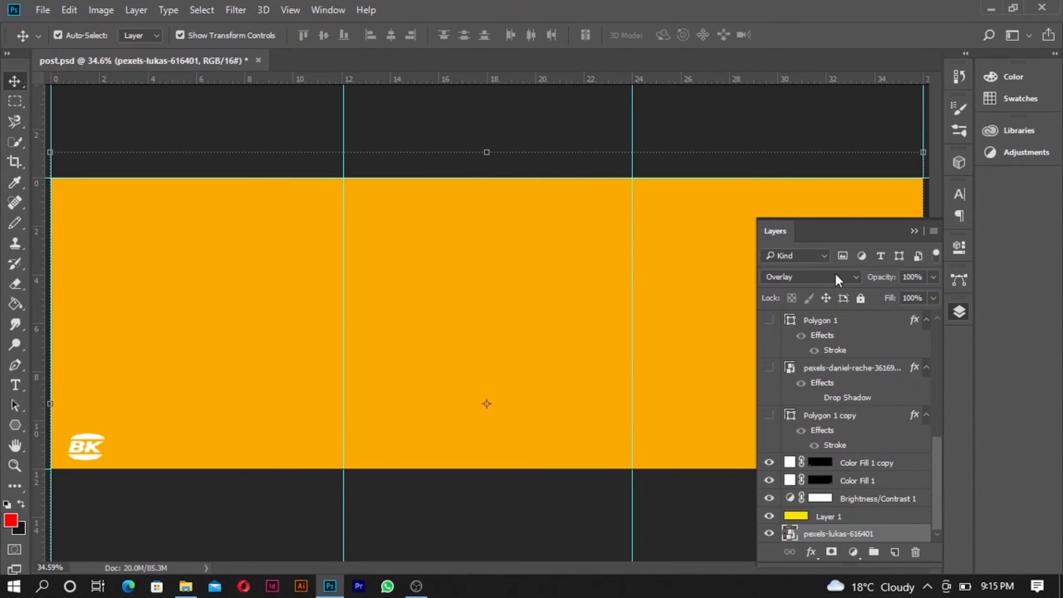
click(813, 523)
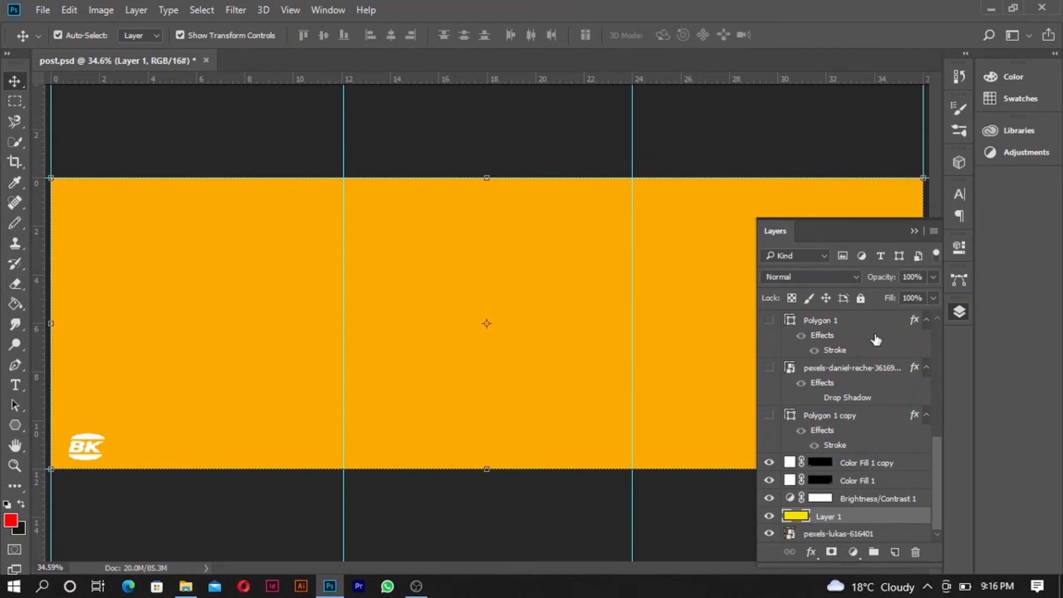
click(845, 273)
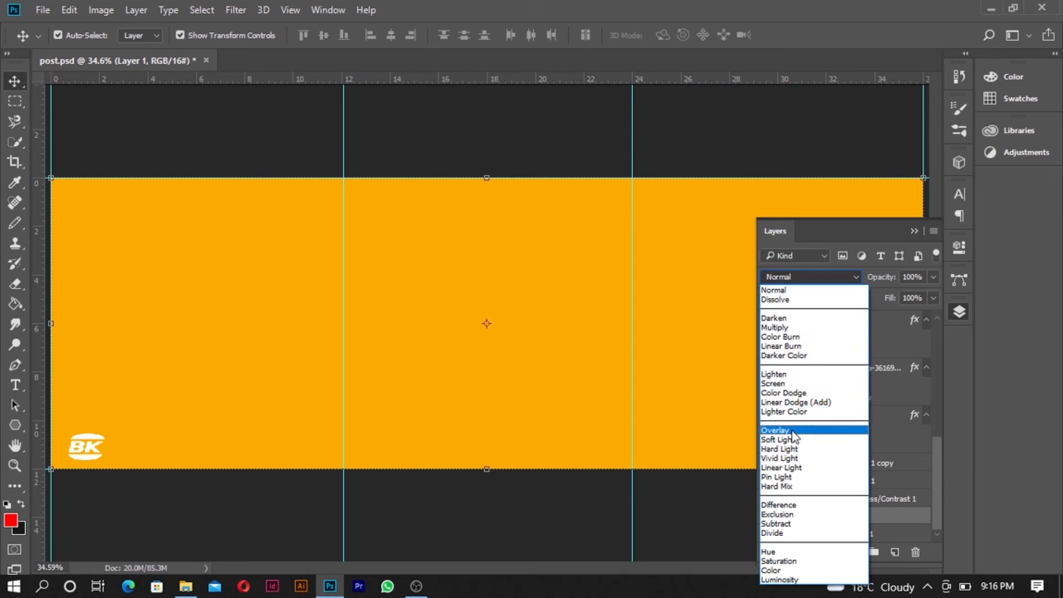
click(774, 430)
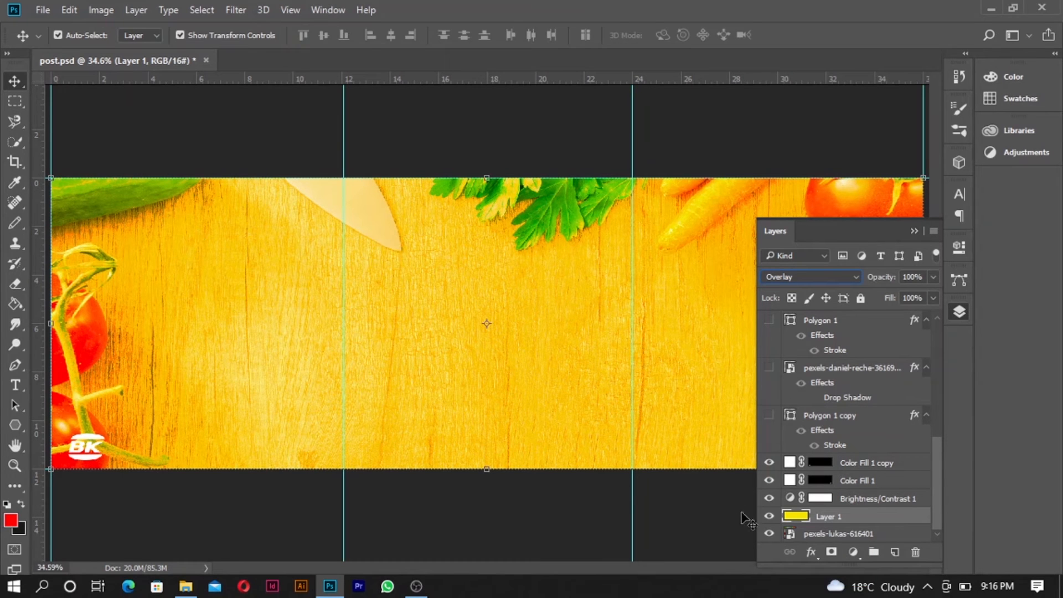
- Set the blend mode of the pexels-lukas-616401 layer to Normal
click(814, 534)
click(850, 276)
click(850, 287)
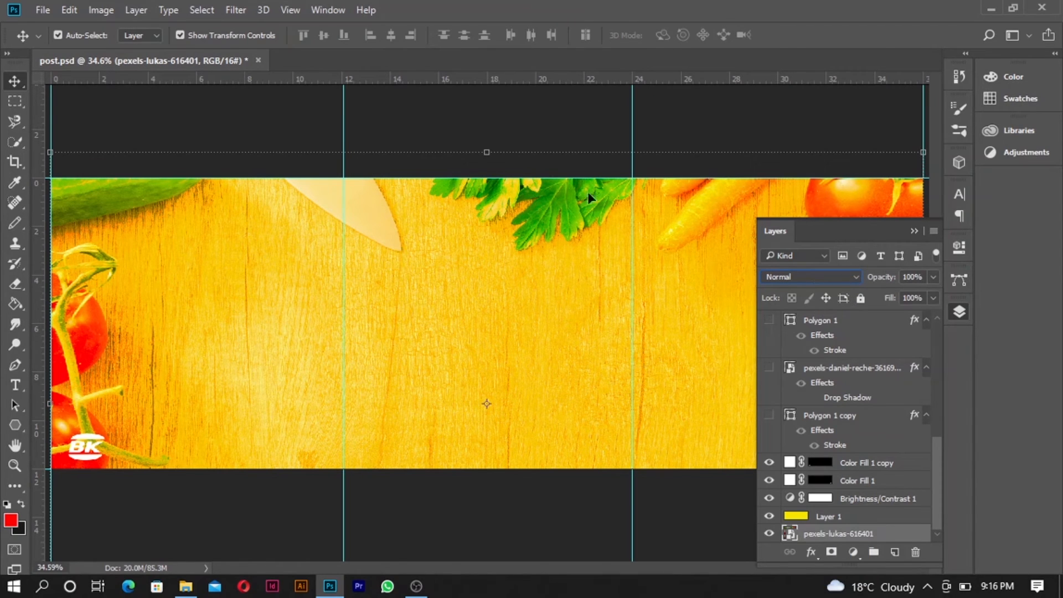
click(838, 273)
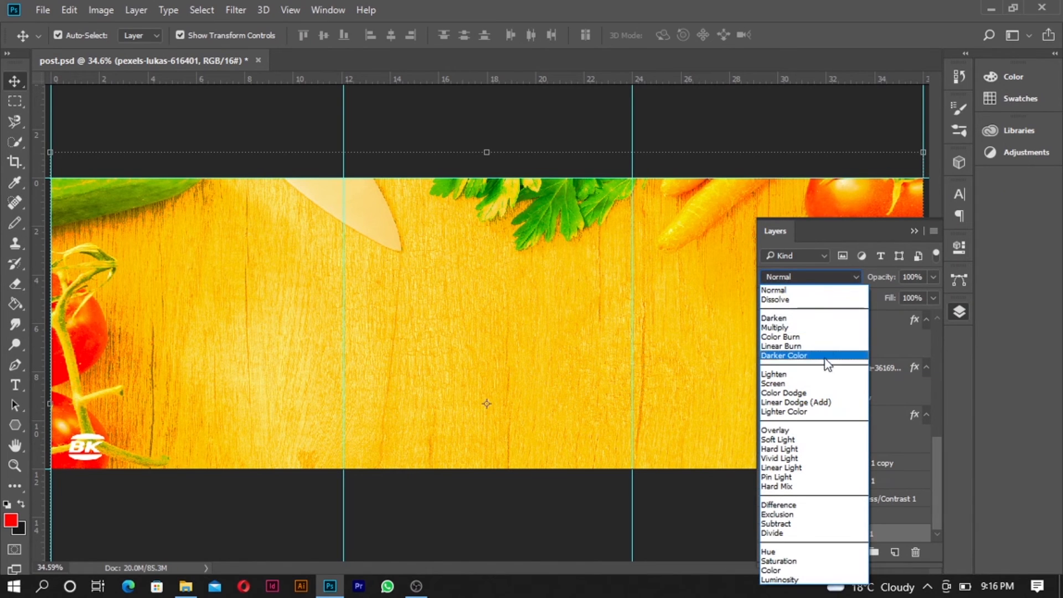
click(852, 274)
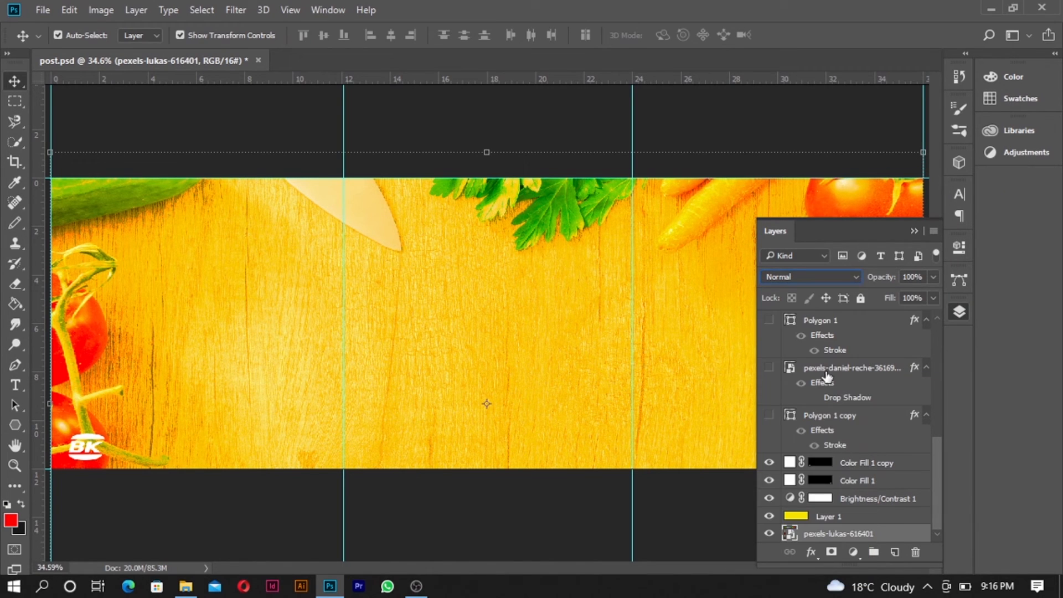
- Set the pexels-lukas-616401 layer's blend mode to Overlay and move it back above Layer 1
click(813, 277)
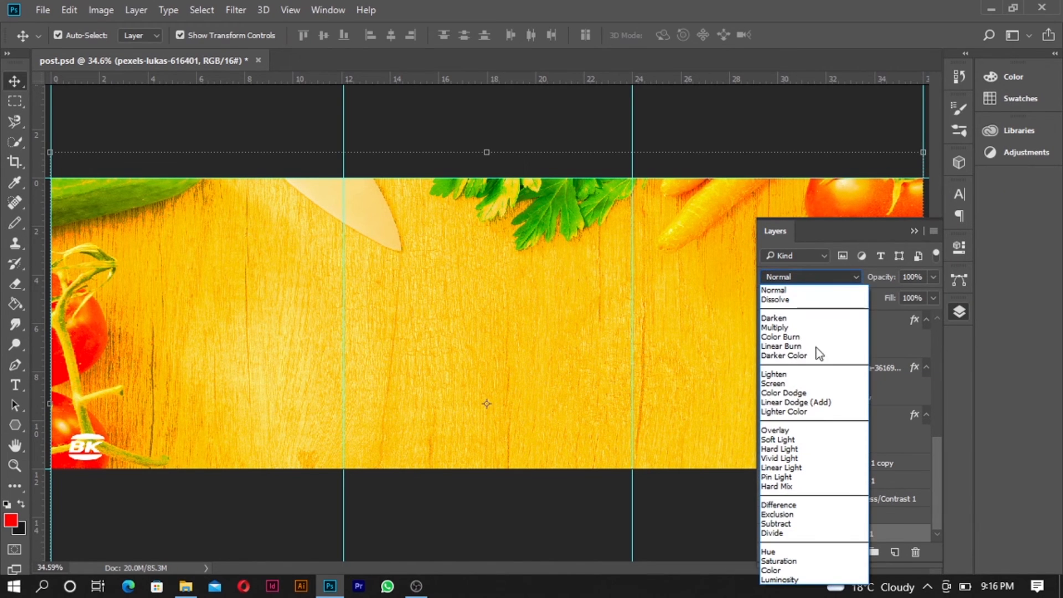
click(819, 435)
drag(832, 540, 840, 513)
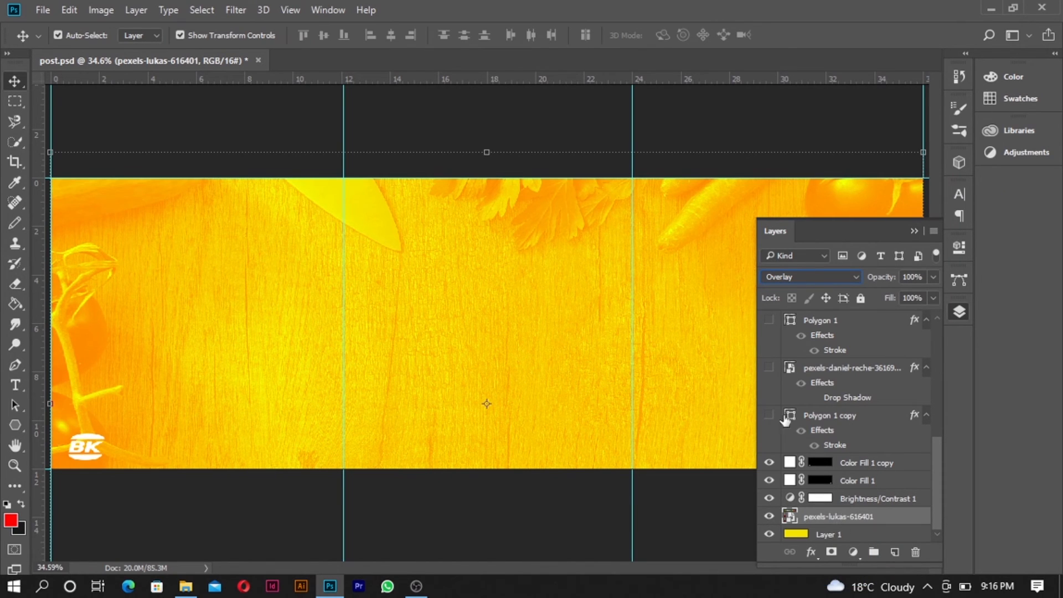
- Select Layer 1 and show the hidden woman, burger, fries, polygon and text layers, viewing the whole banner
click(822, 536)
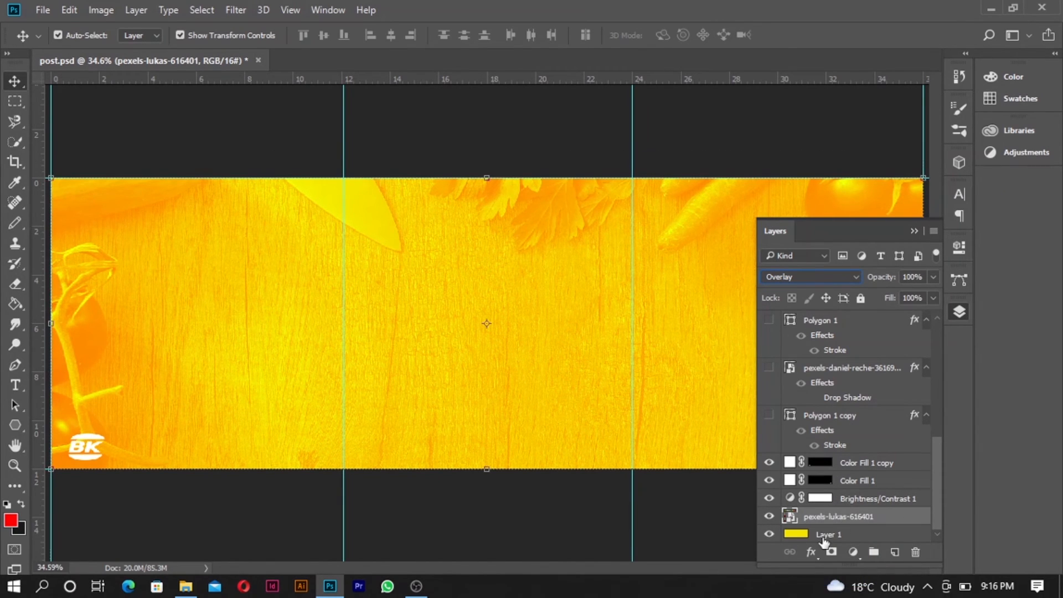
click(854, 279)
scroll(845, 293, up, 2)
scroll(713, 210, down, 4)
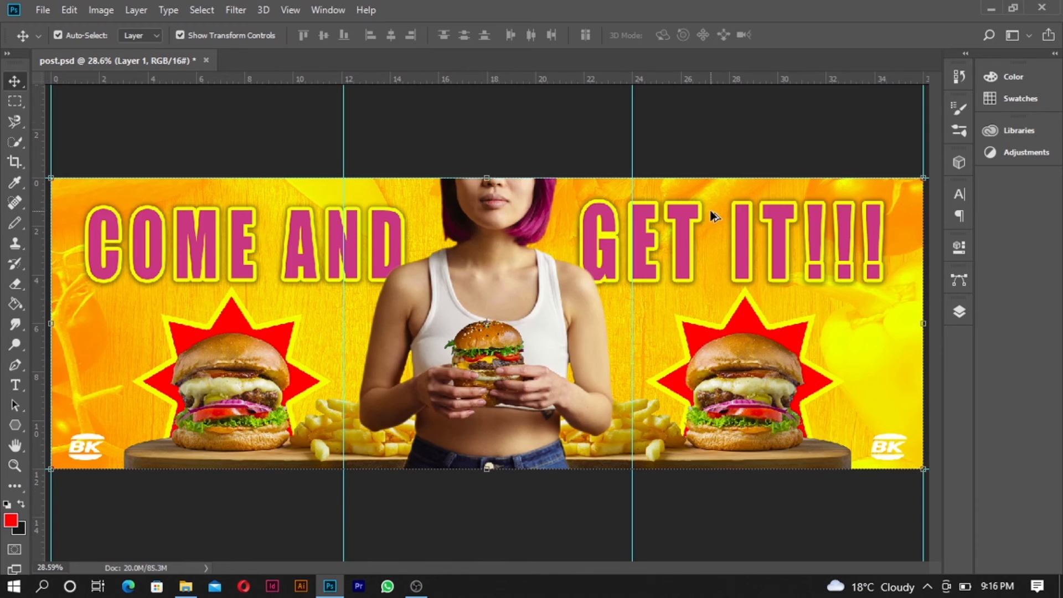
scroll(688, 216, up, 1)
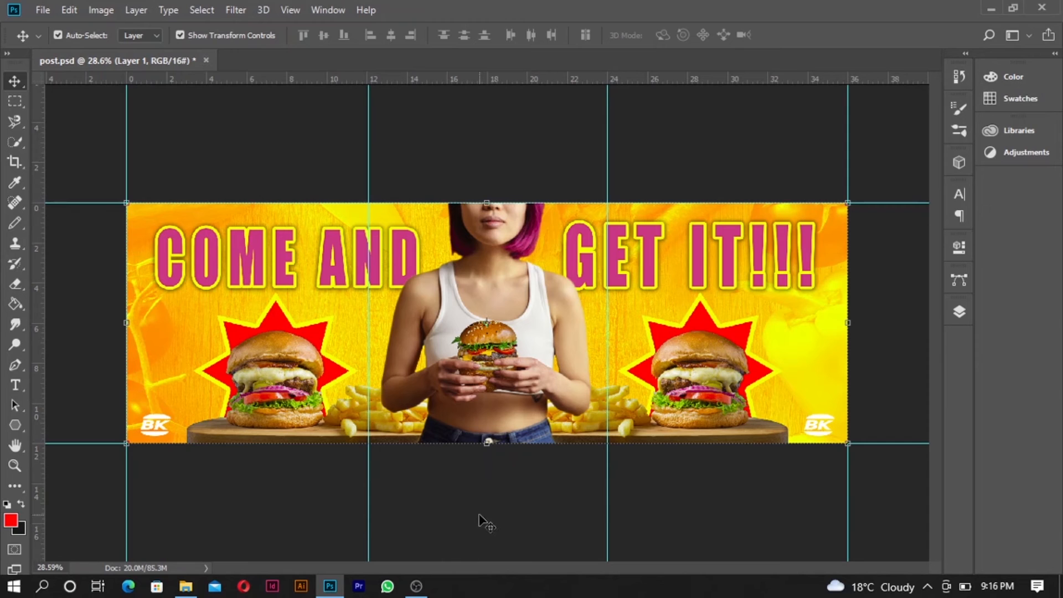
- Crop the banner to its first panel, from the 0 guide to the 12 guide on the horizontal ruler
key(c)
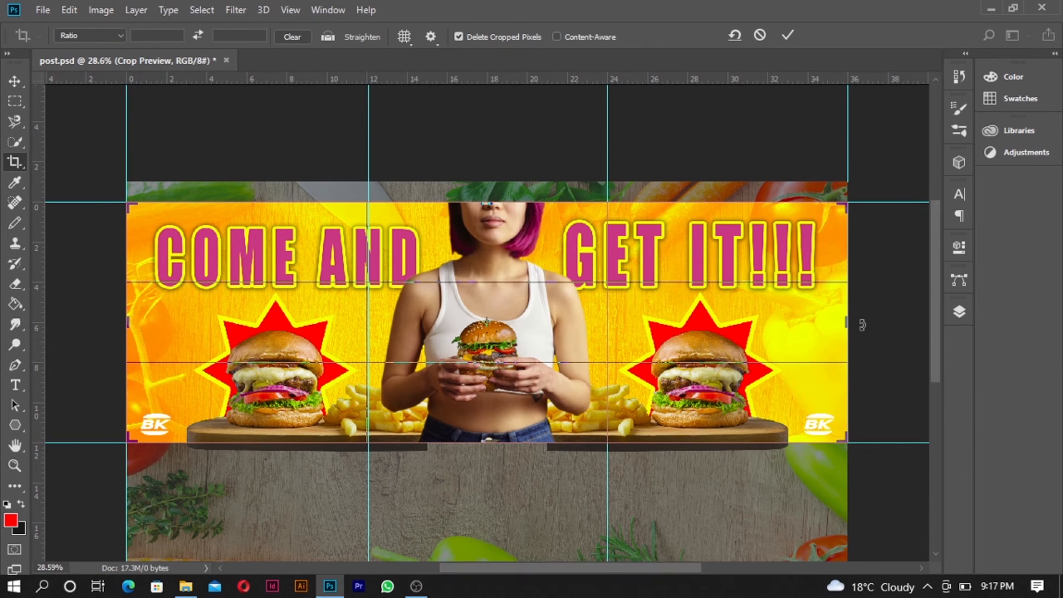
drag(841, 321, 604, 320)
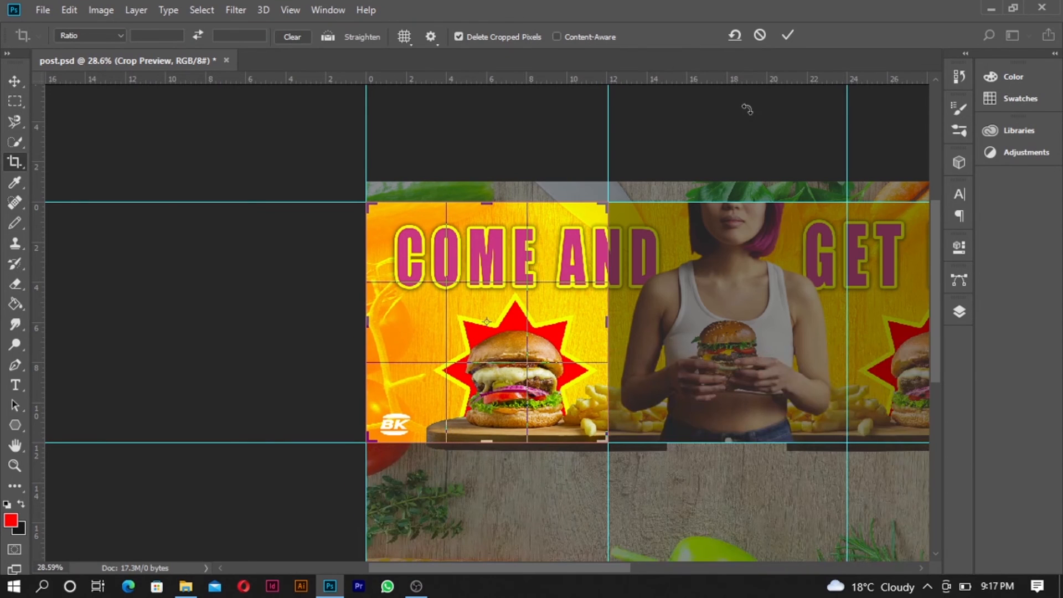
click(786, 35)
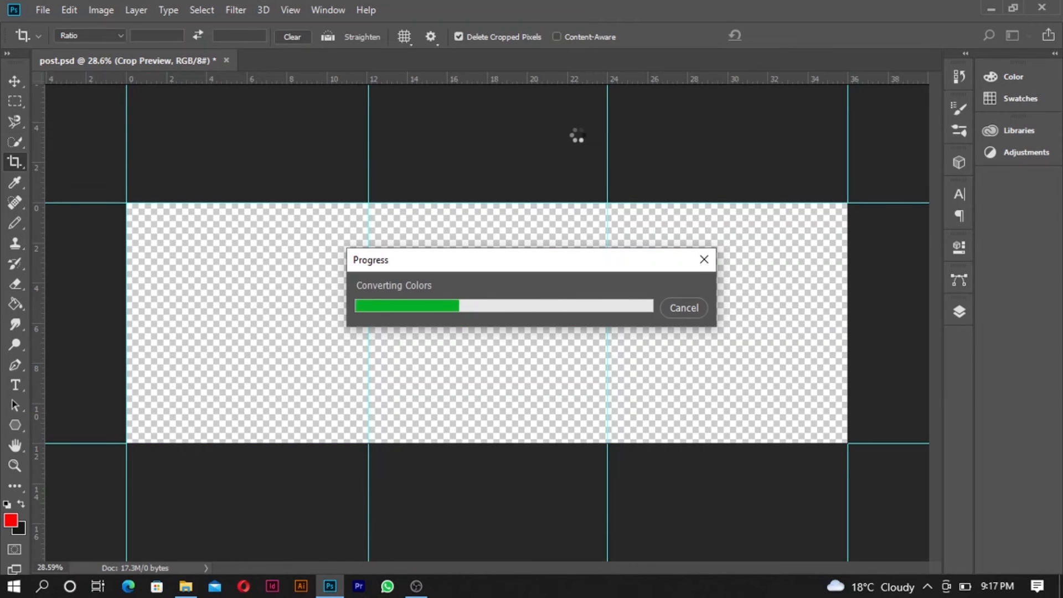
- Set up saving the first panel as a JPEG named post1, cancel the save, and undo the crop
click(43, 10)
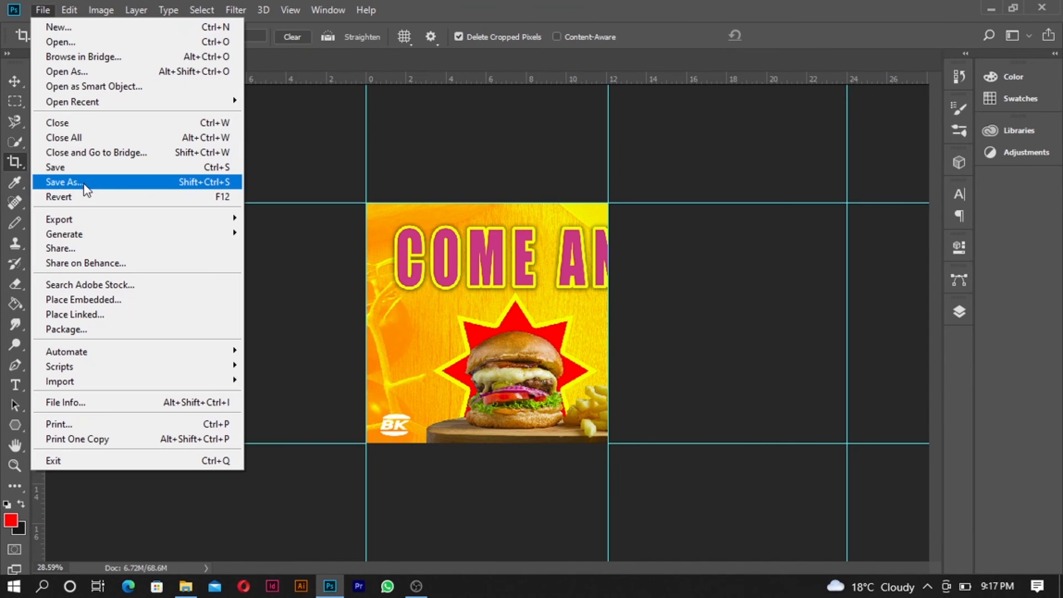
click(85, 183)
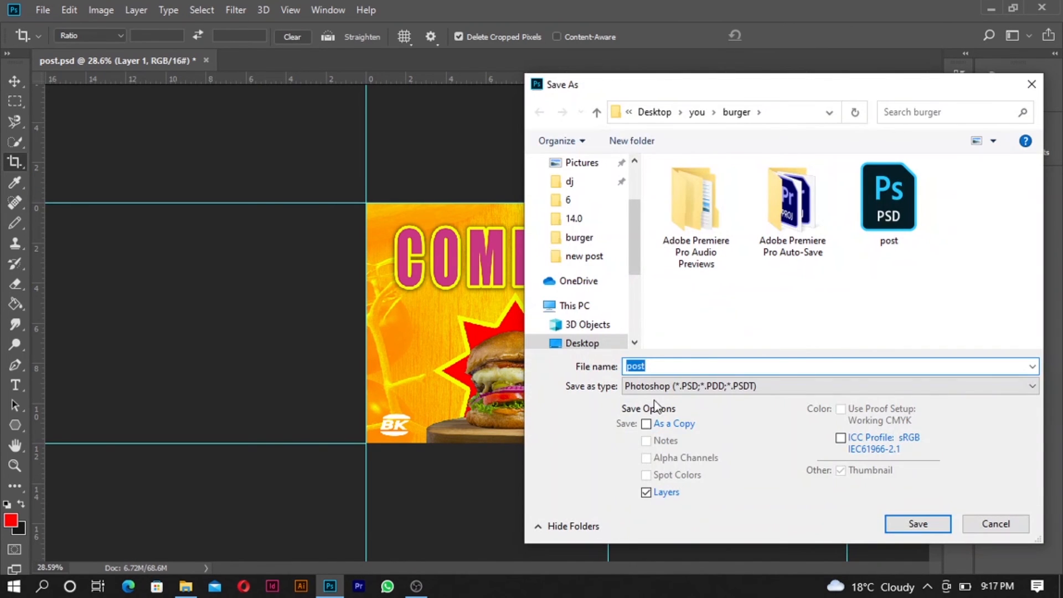
click(656, 386)
click(664, 457)
scroll(834, 235, down, 5)
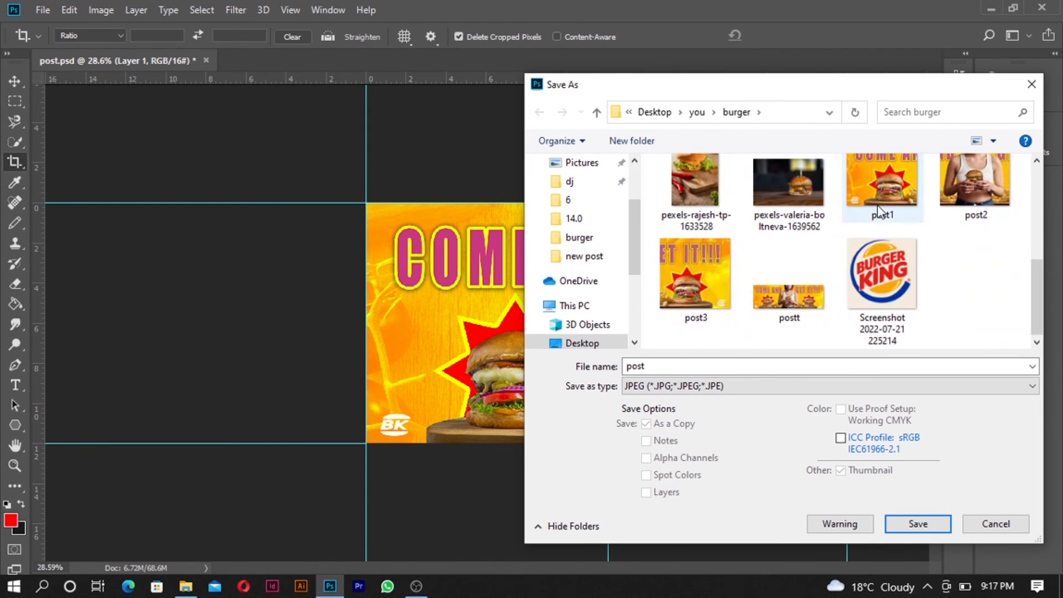
click(880, 210)
click(1004, 527)
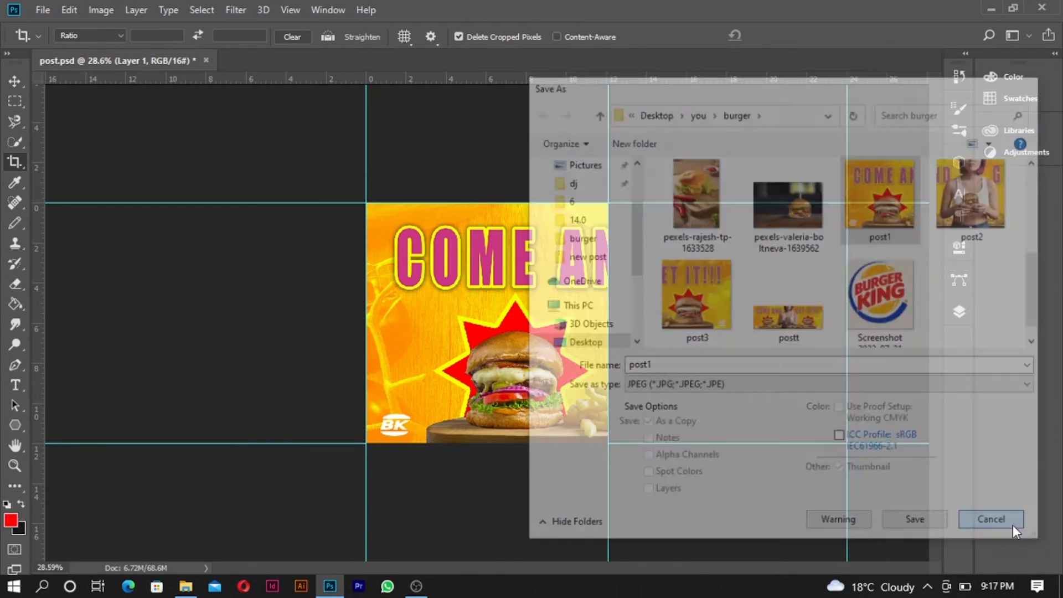
key(ctrl)
key(ctrl+z)
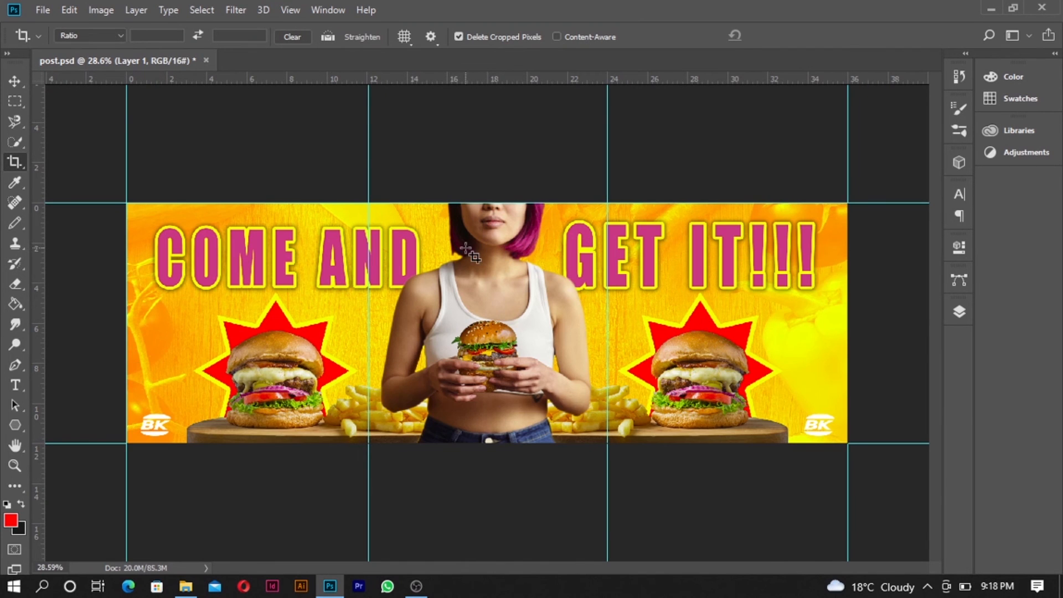
- Crop the banner to its middle panel with the woman, between the 12 and 24 guides
click(466, 248)
drag(129, 320, 251, 333)
drag(720, 320, 603, 331)
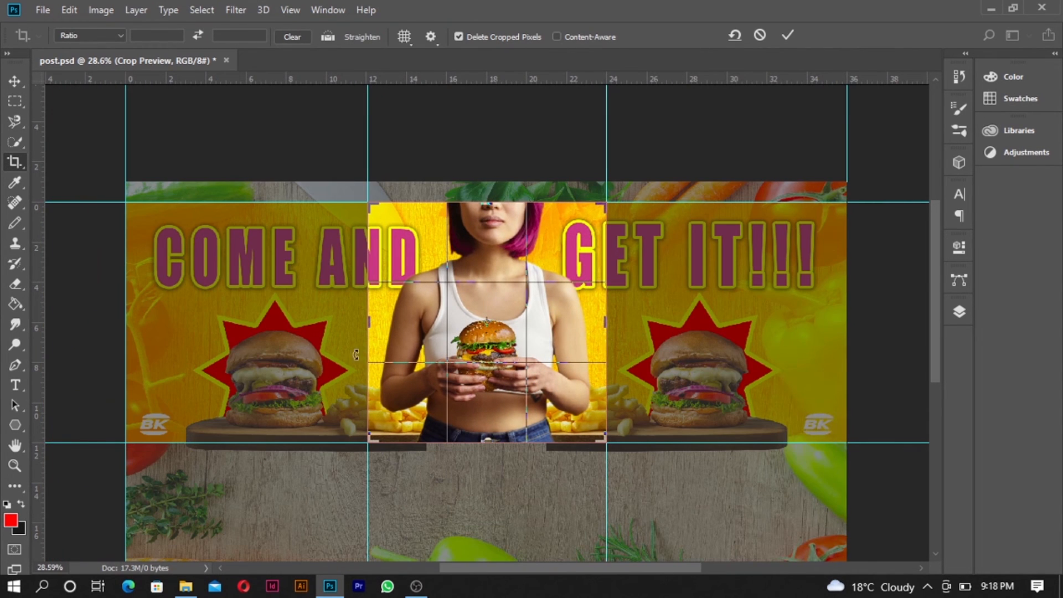
click(787, 39)
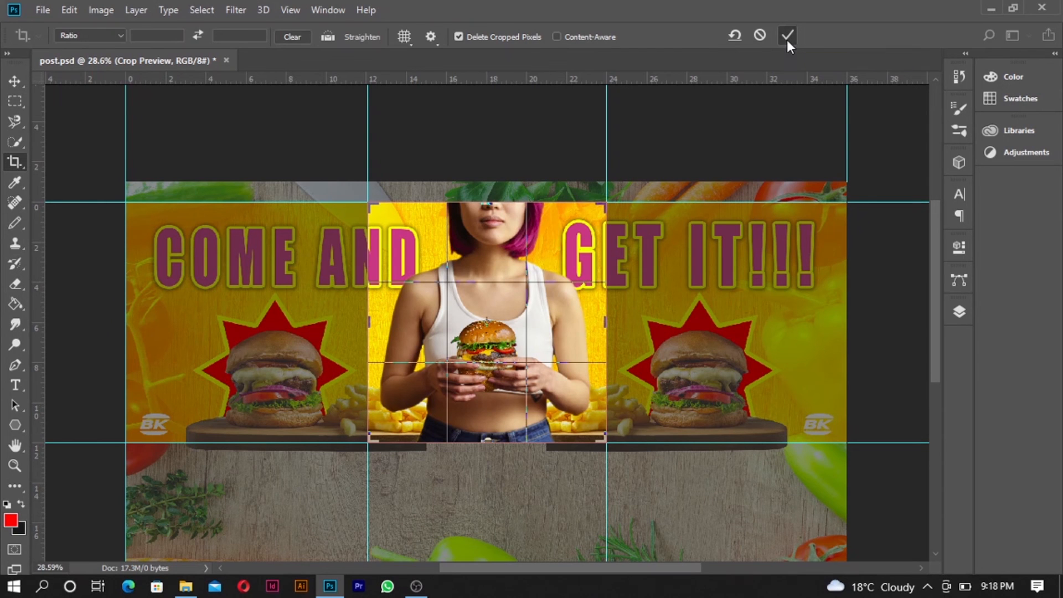
- Set up saving the middle panel as a JPEG named post2, cancel the save, and undo the crop
click(37, 10)
click(154, 186)
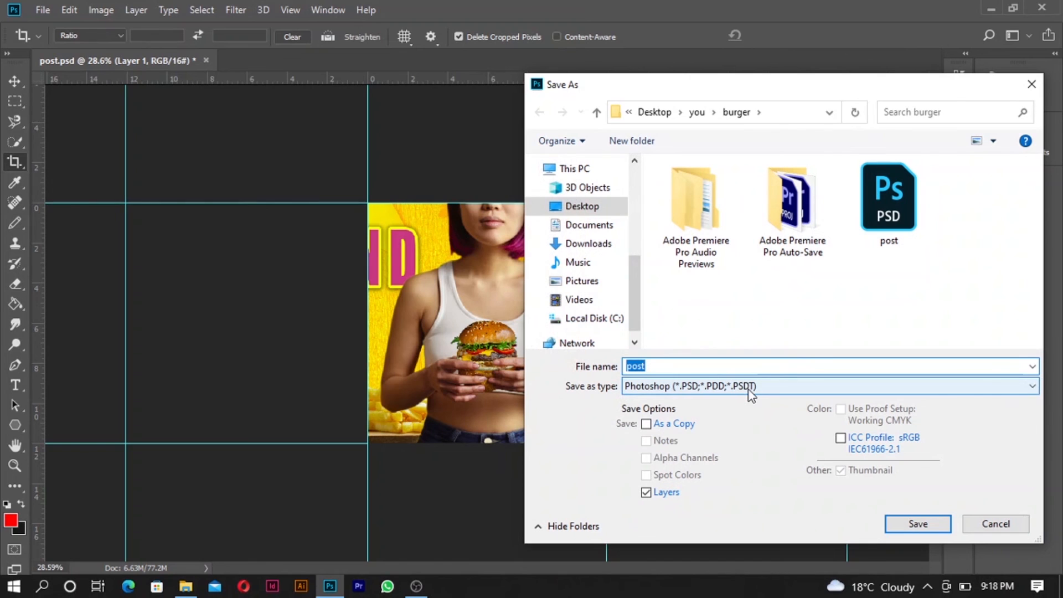
click(748, 389)
click(697, 458)
scroll(911, 325, down, 5)
click(956, 216)
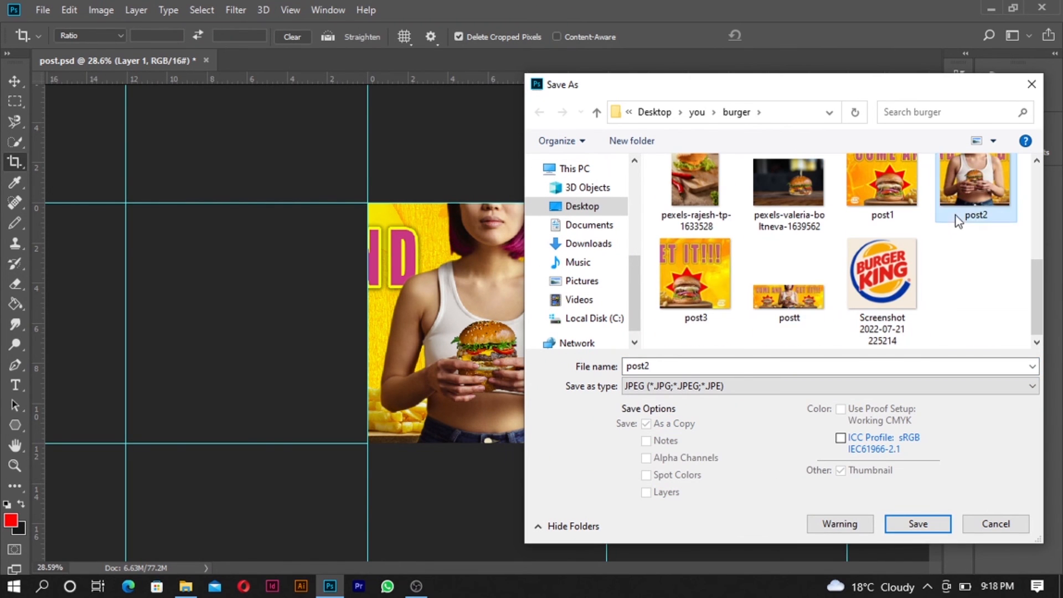
click(995, 524)
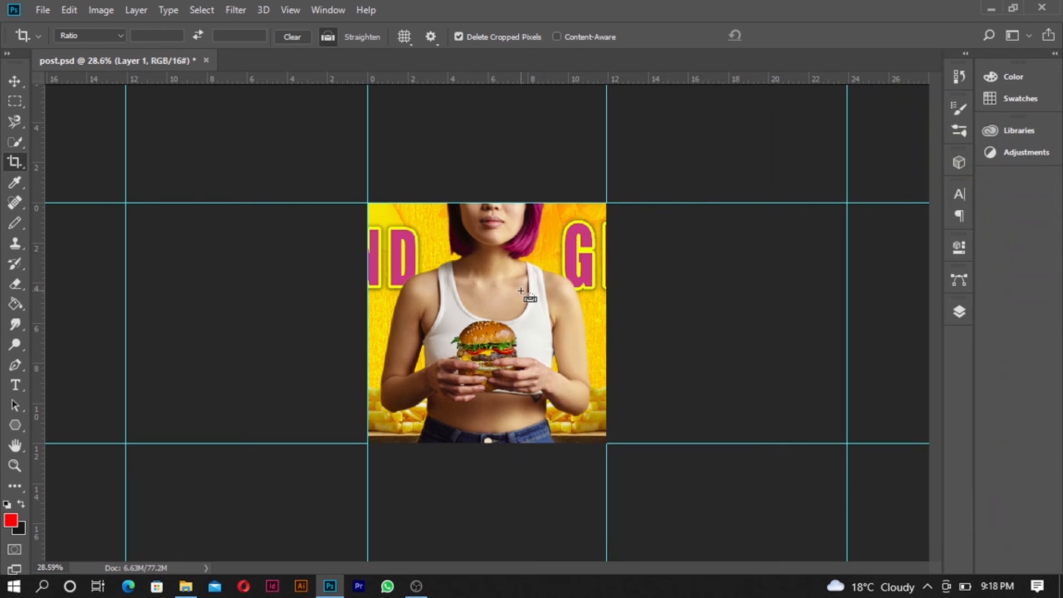
key(ctrl+z)
- Frame a crop around the third panel, between the 24 and 36 guides, and cancel it
click(545, 310)
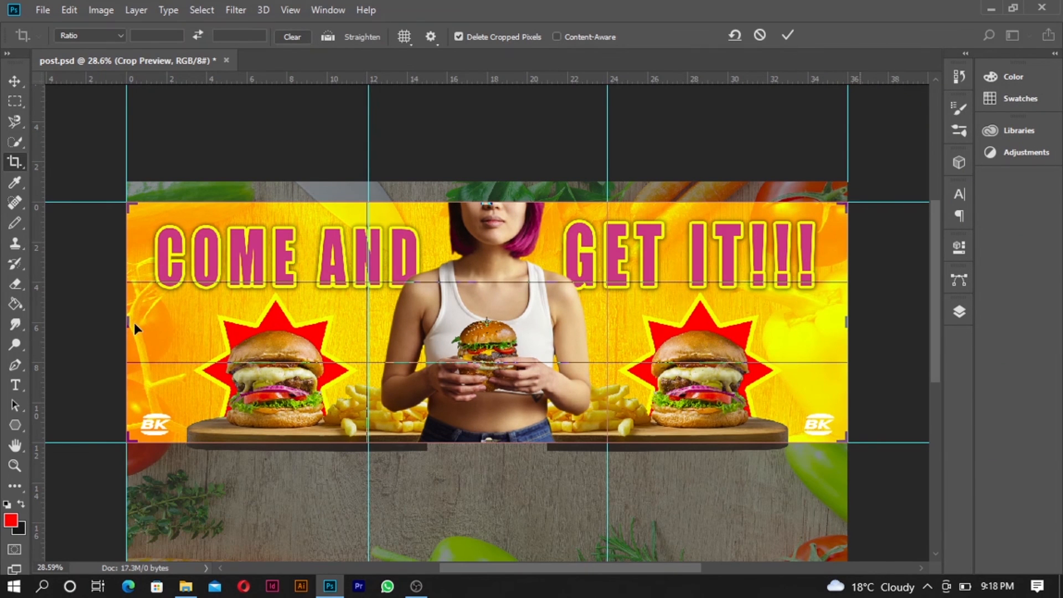
drag(134, 322, 370, 349)
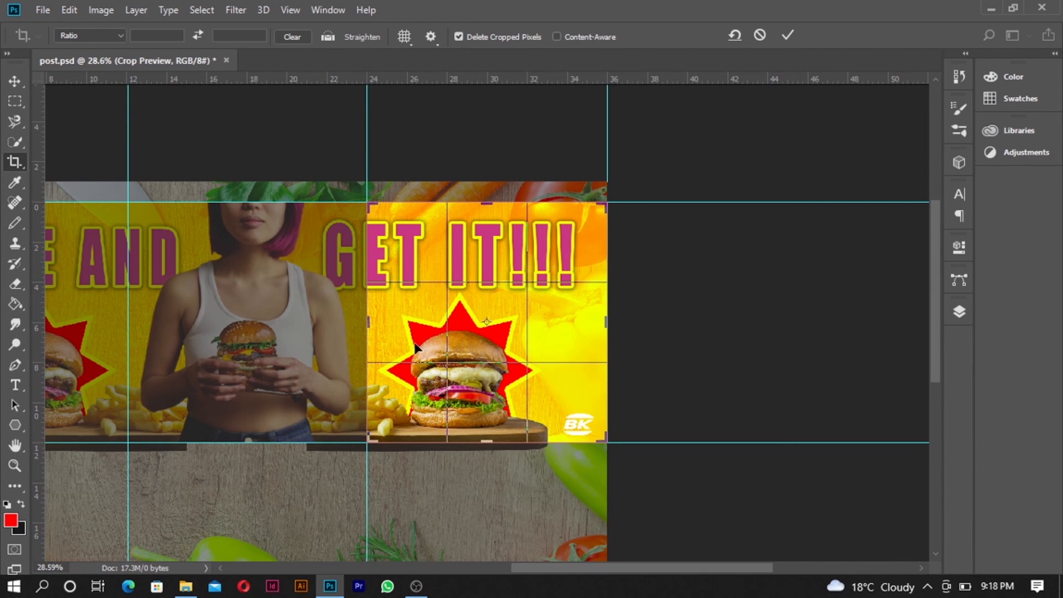
click(759, 36)
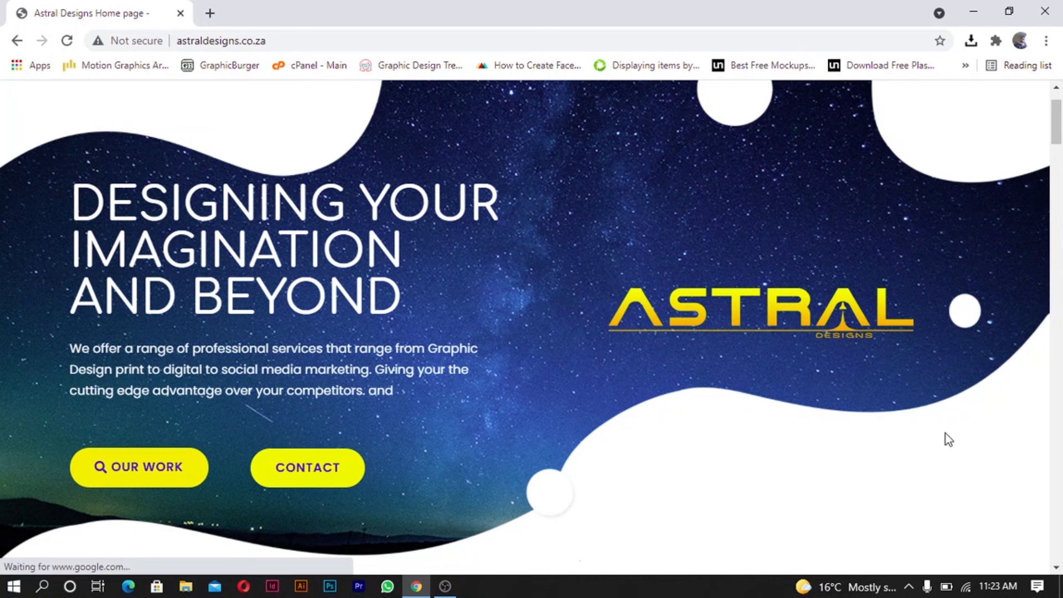
- Look through the Astral Designs home page in the browser, covering the About Us text, services and packages
scroll(1031, 417, down, 8)
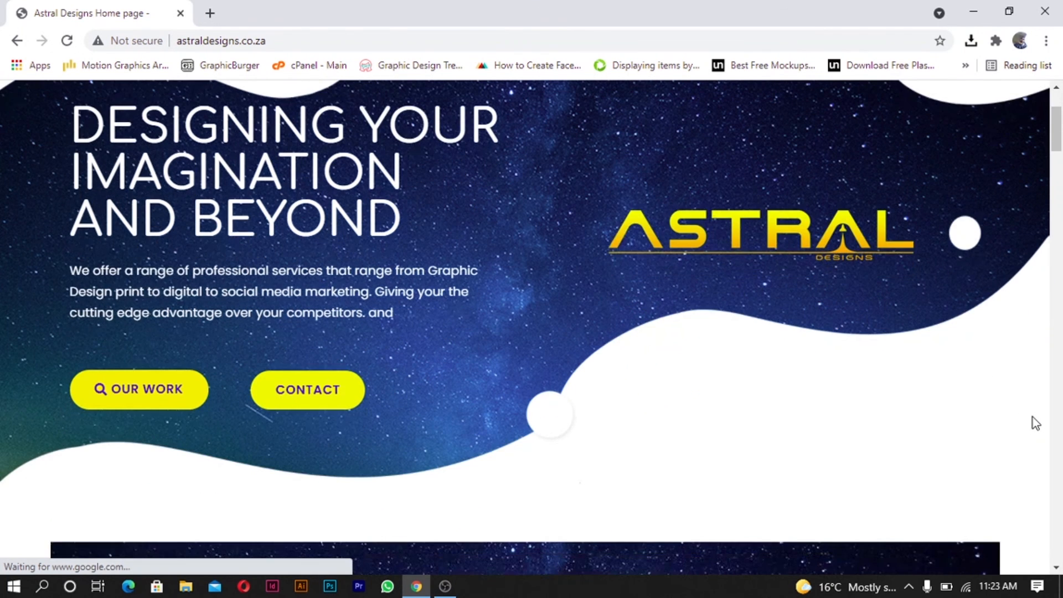
scroll(1032, 417, down, 7)
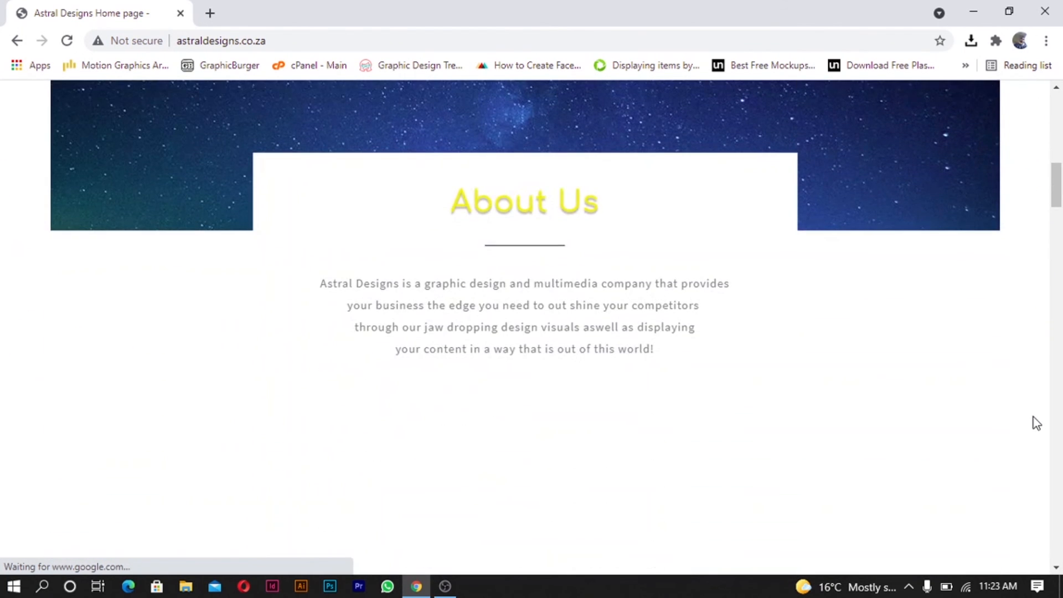
scroll(1036, 423, down, 8)
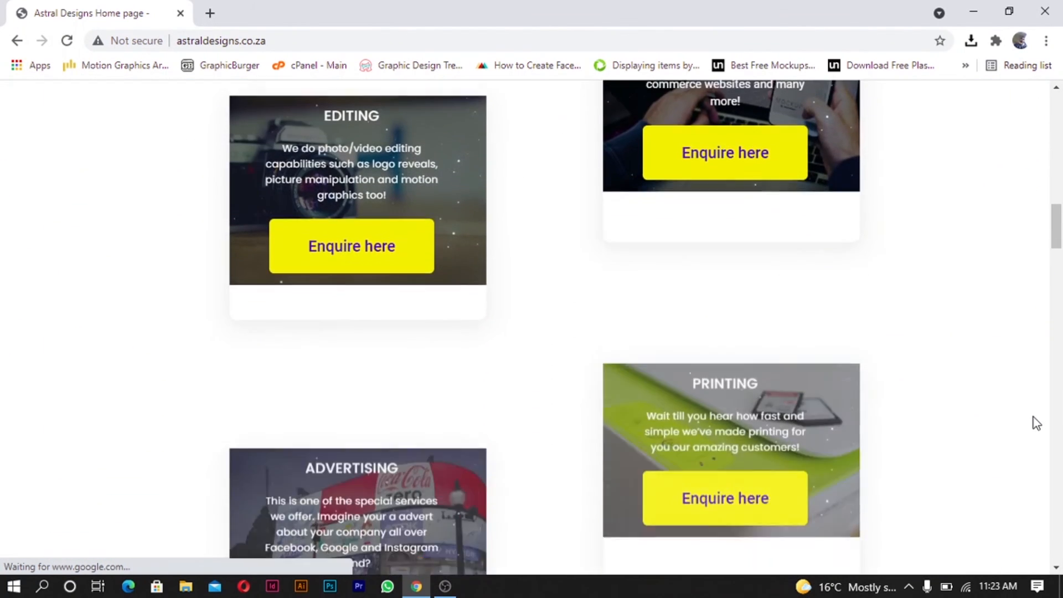
scroll(1036, 423, down, 15)
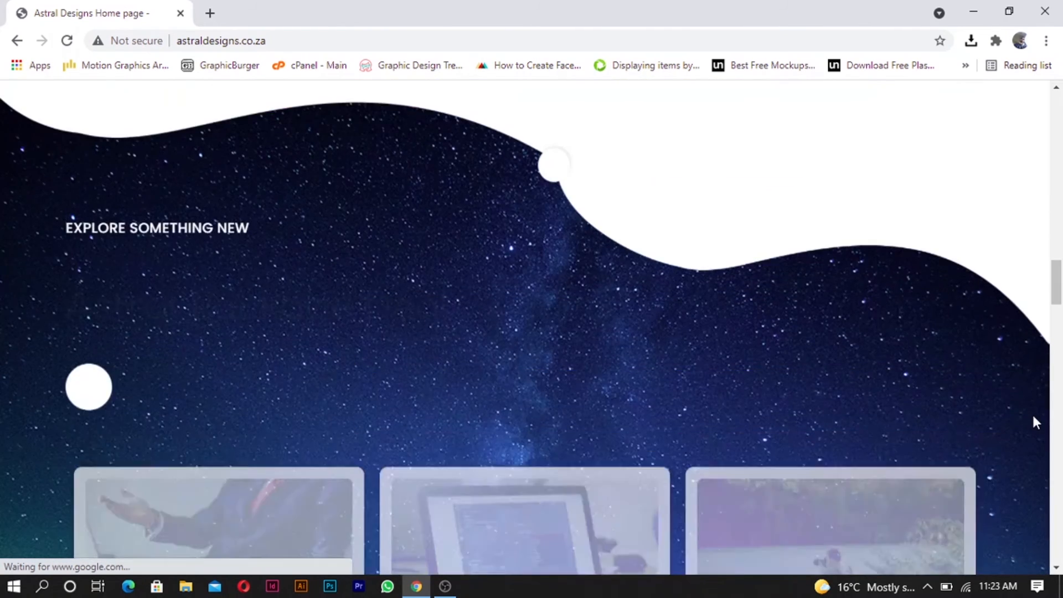
scroll(1034, 418, down, 5)
scroll(1034, 418, up, 7)
scroll(1036, 422, down, 3)
scroll(1037, 422, up, 1)
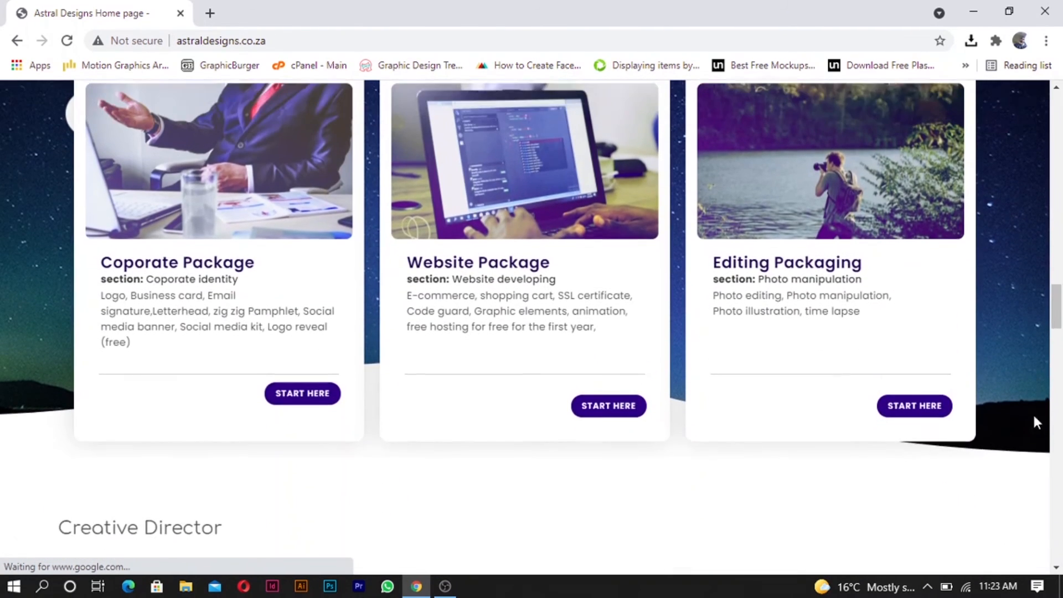
scroll(1036, 421, down, 4)
scroll(1035, 418, down, 6)
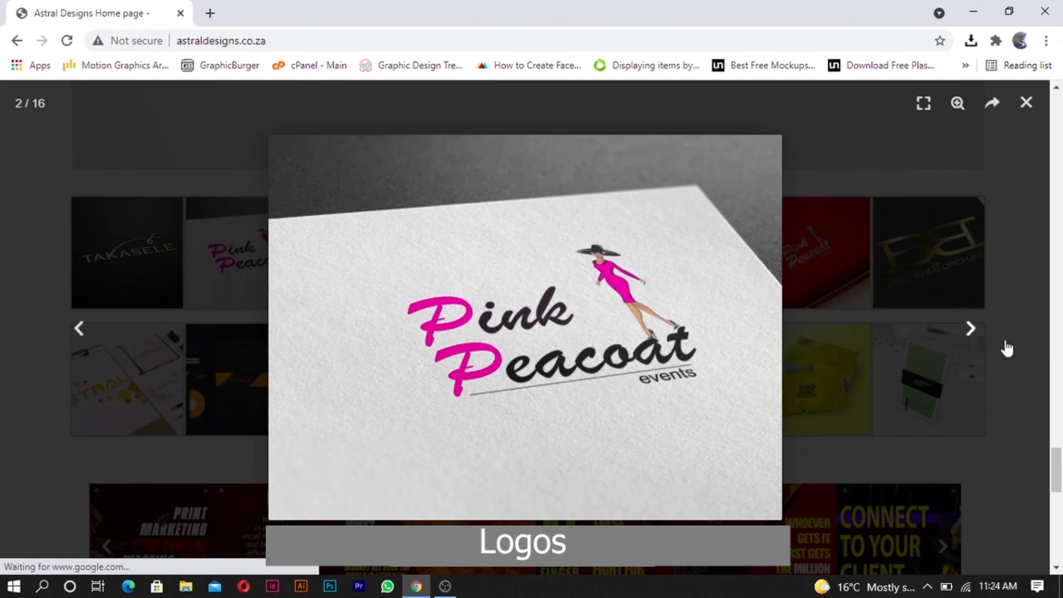
- Browse the Logos images in the Astral Designs portfolio gallery, starting from the Pink Peacoat logo
click(972, 329)
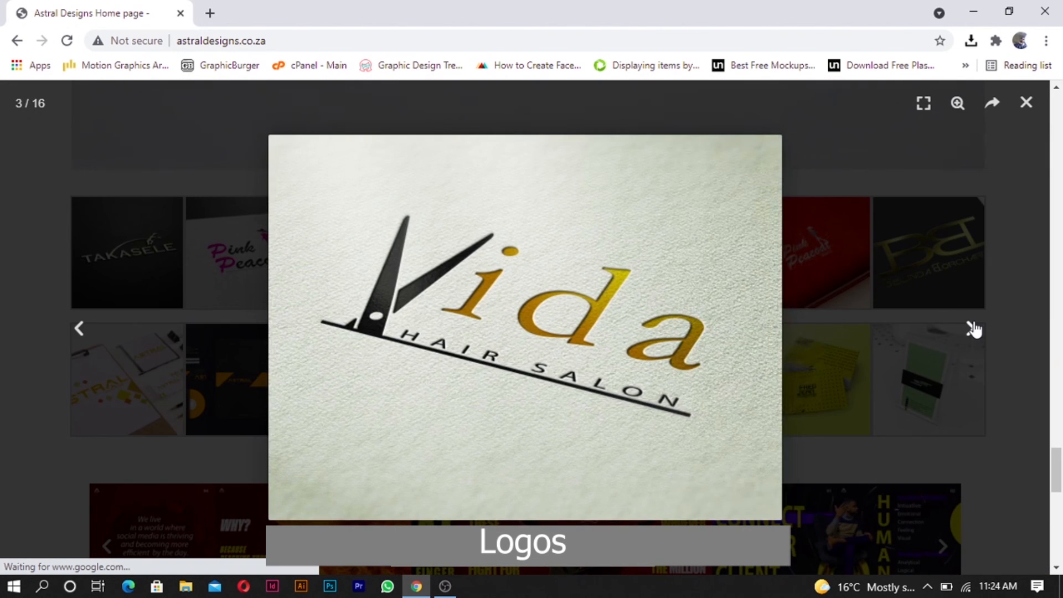
click(972, 329)
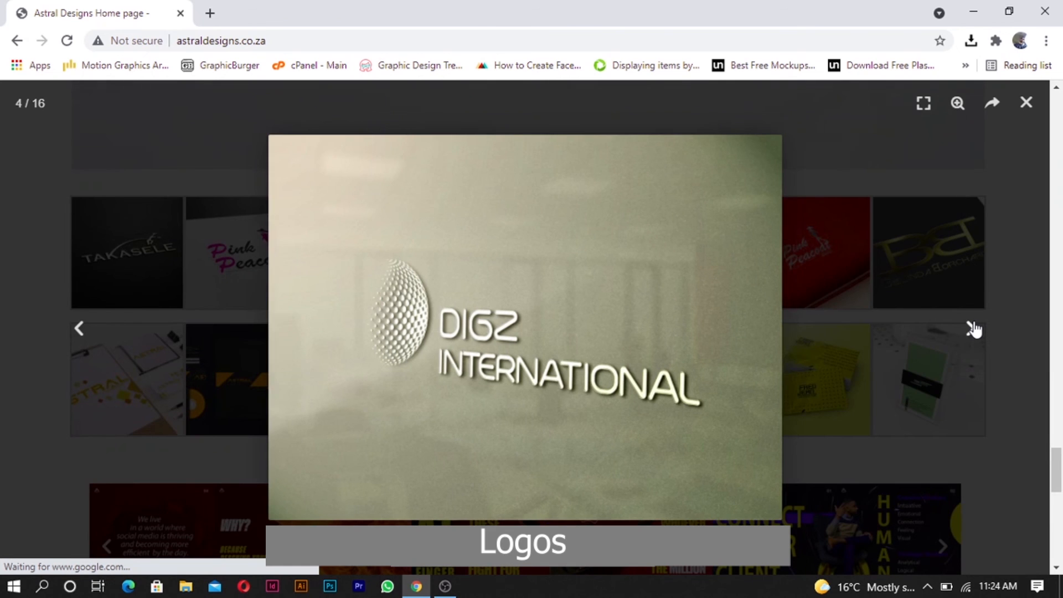
click(972, 329)
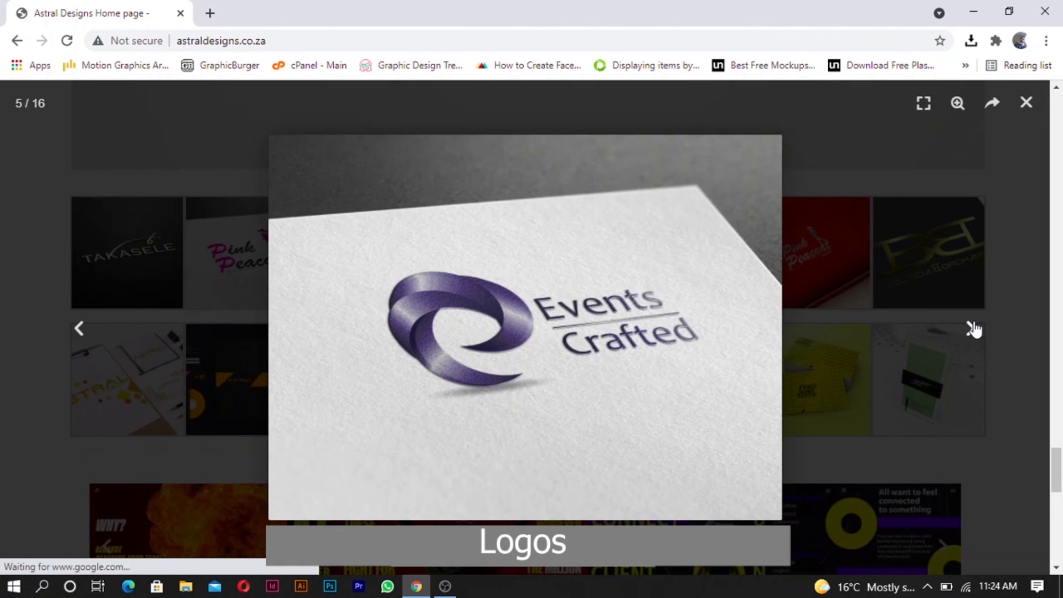
click(972, 329)
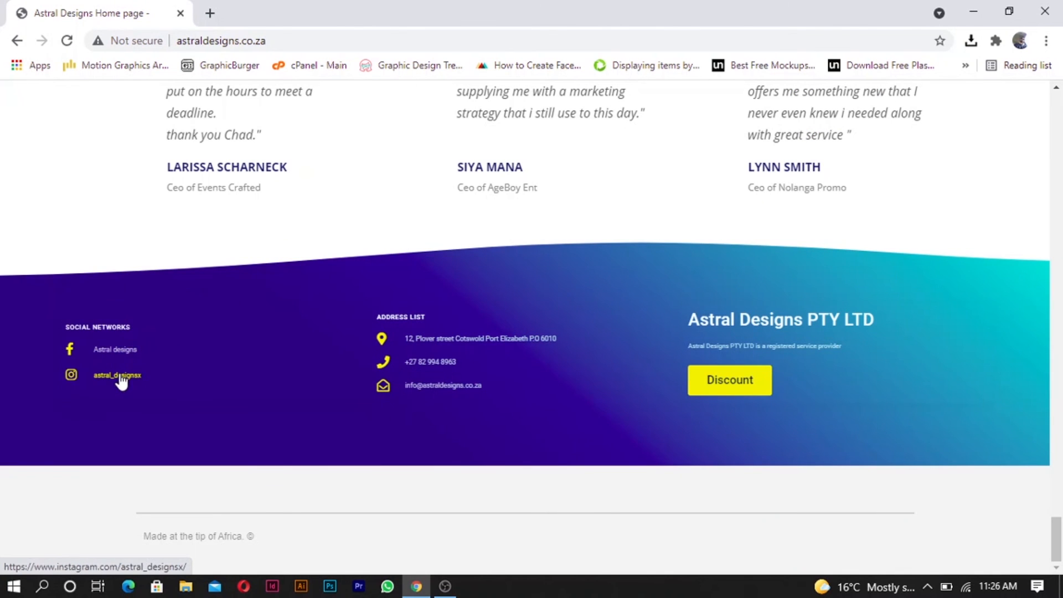
- Open the astral_designsx Instagram profile from the website's footer and look through its posts
click(120, 377)
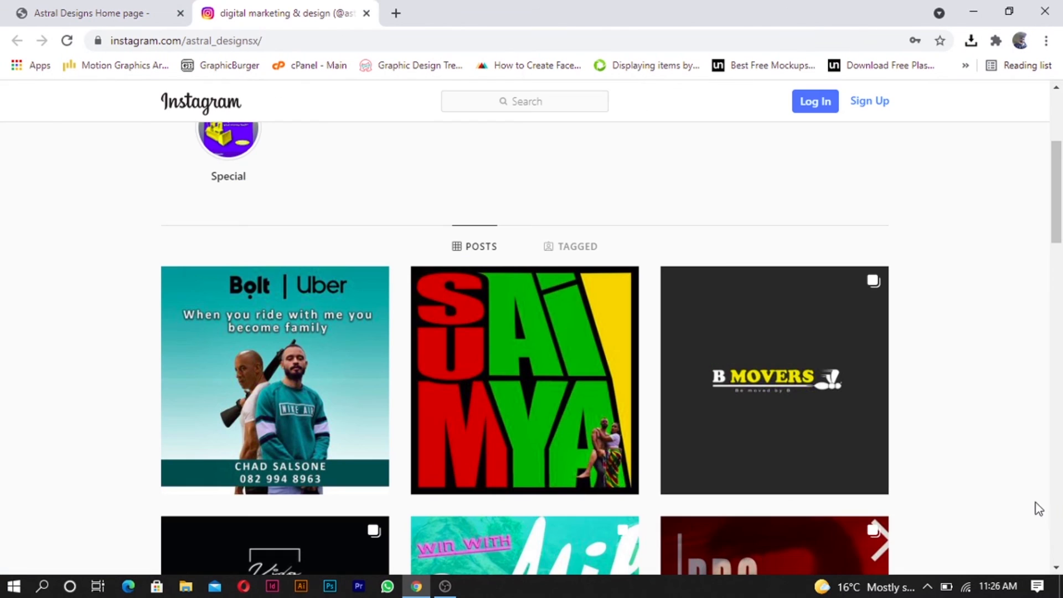
scroll(1020, 501, down, 5)
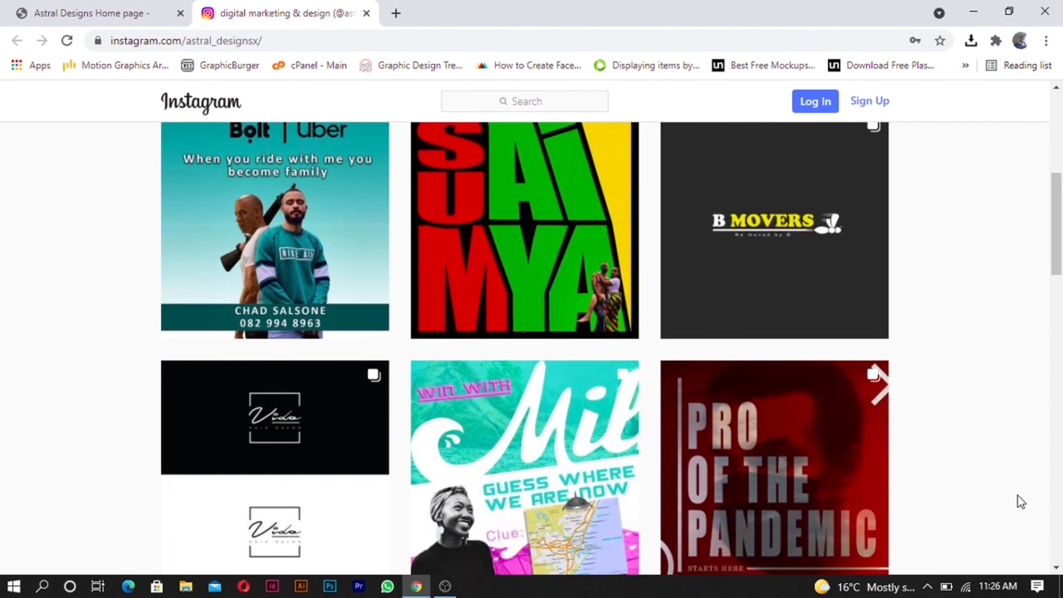
scroll(1021, 501, down, 8)
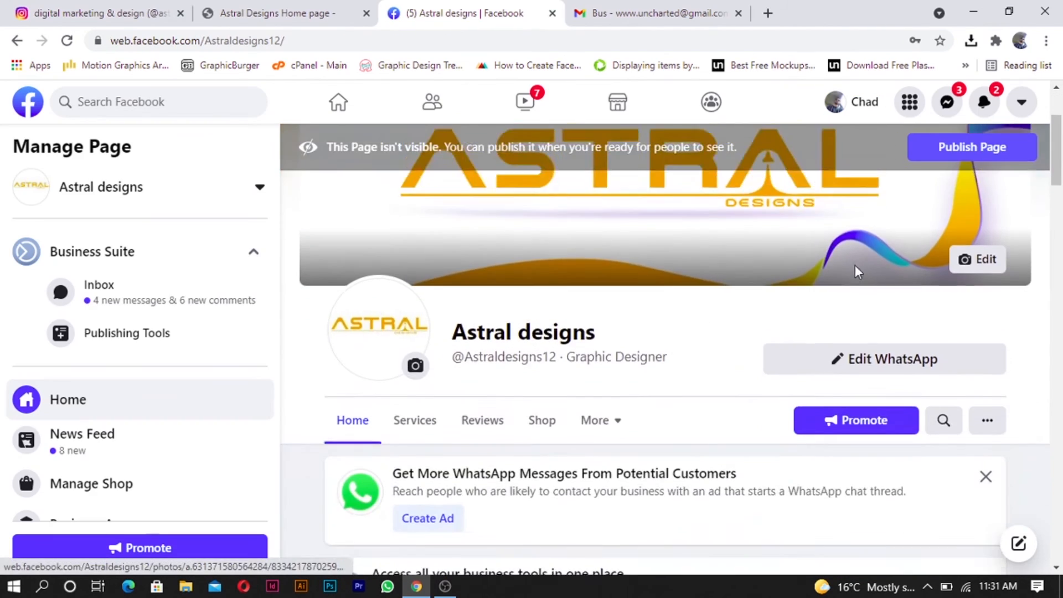
- Look through the photos and posts on the Astral designs Facebook page
scroll(855, 264, down, 12)
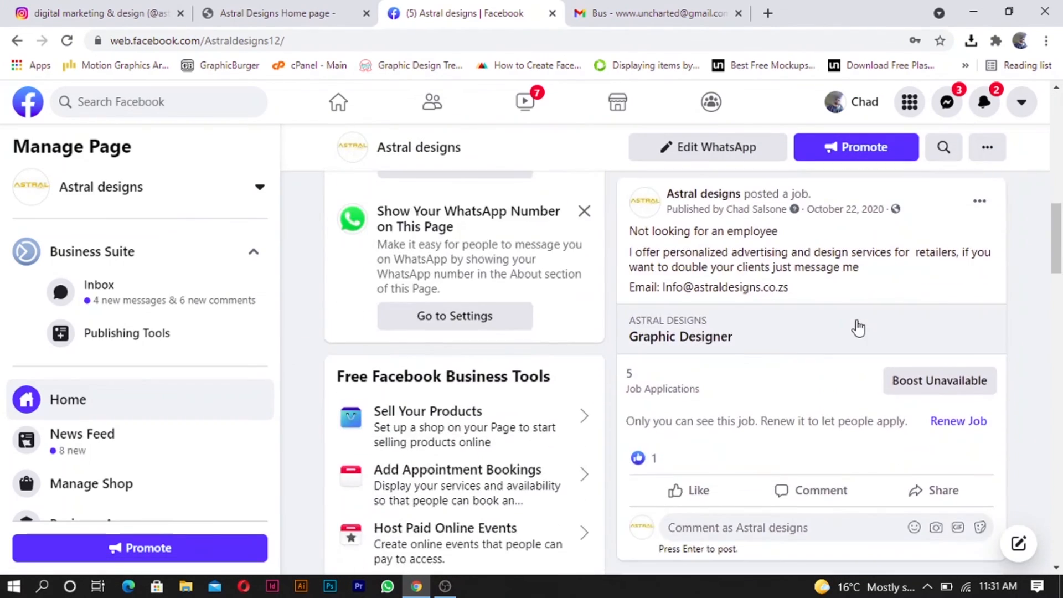
scroll(855, 323, down, 12)
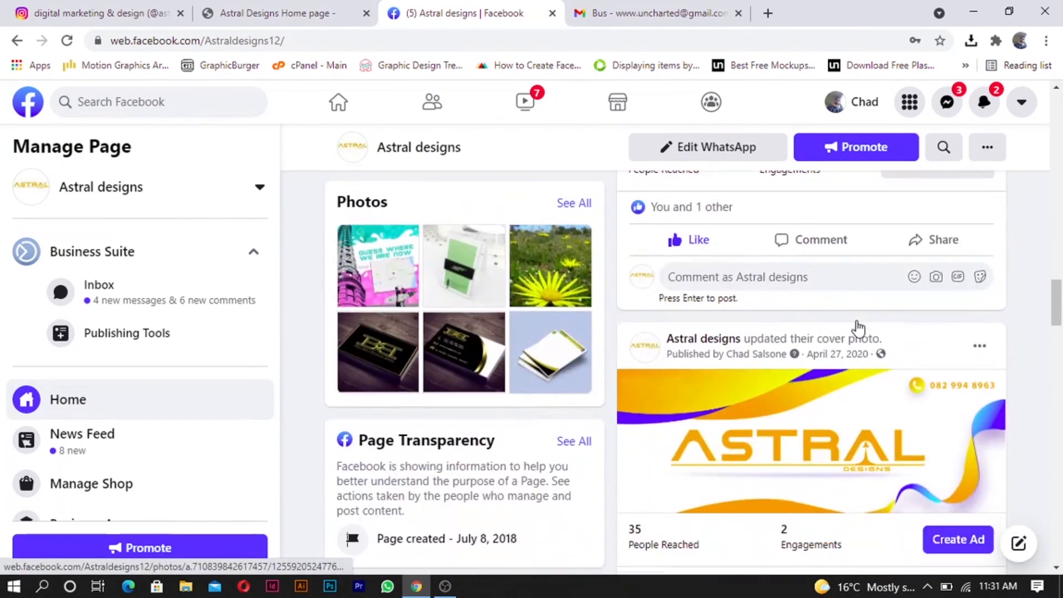
scroll(856, 324, down, 12)
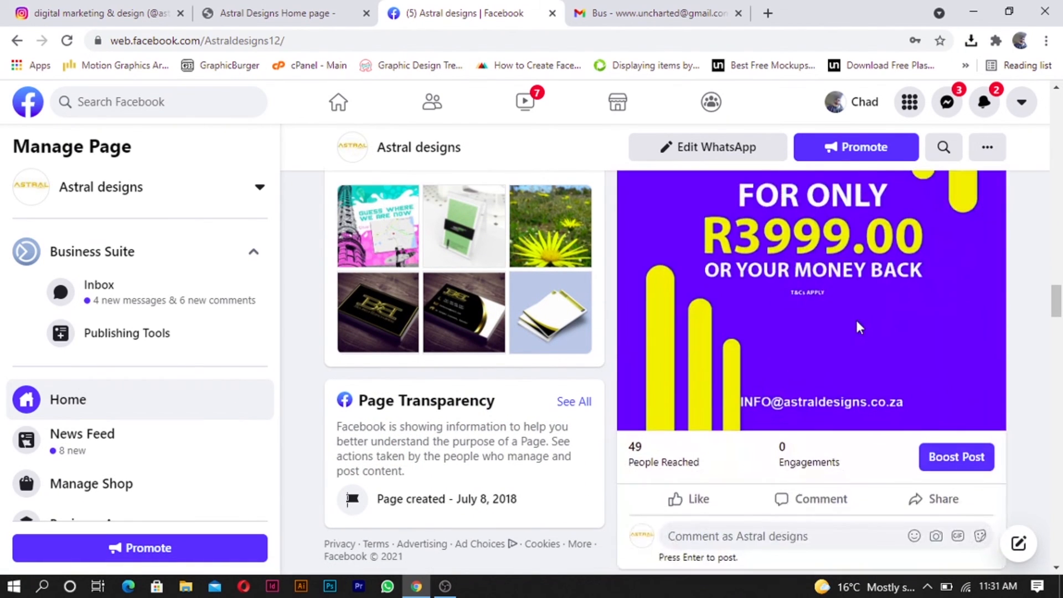
scroll(857, 324, down, 3)
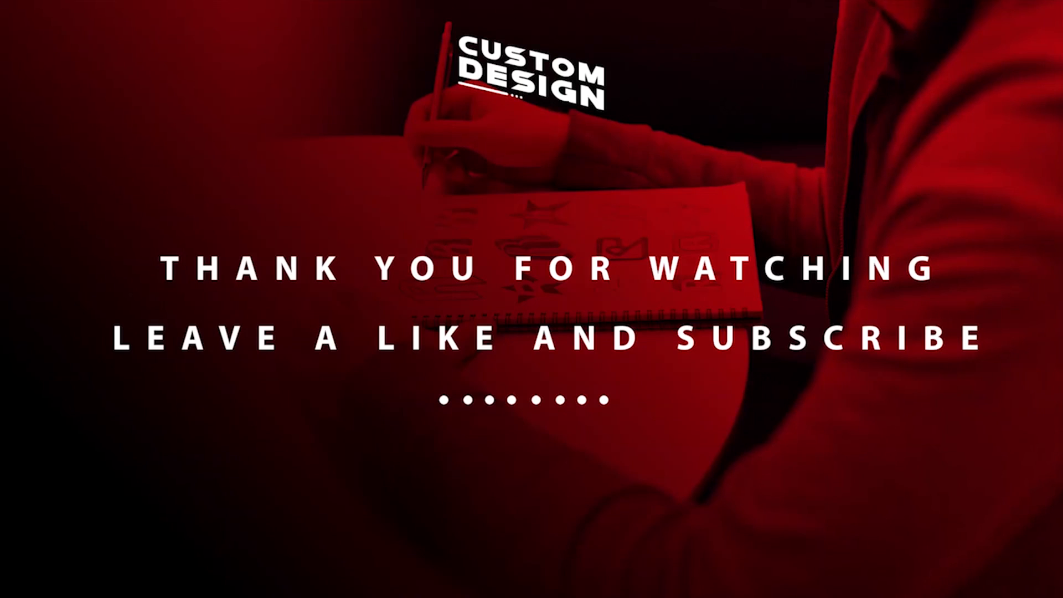